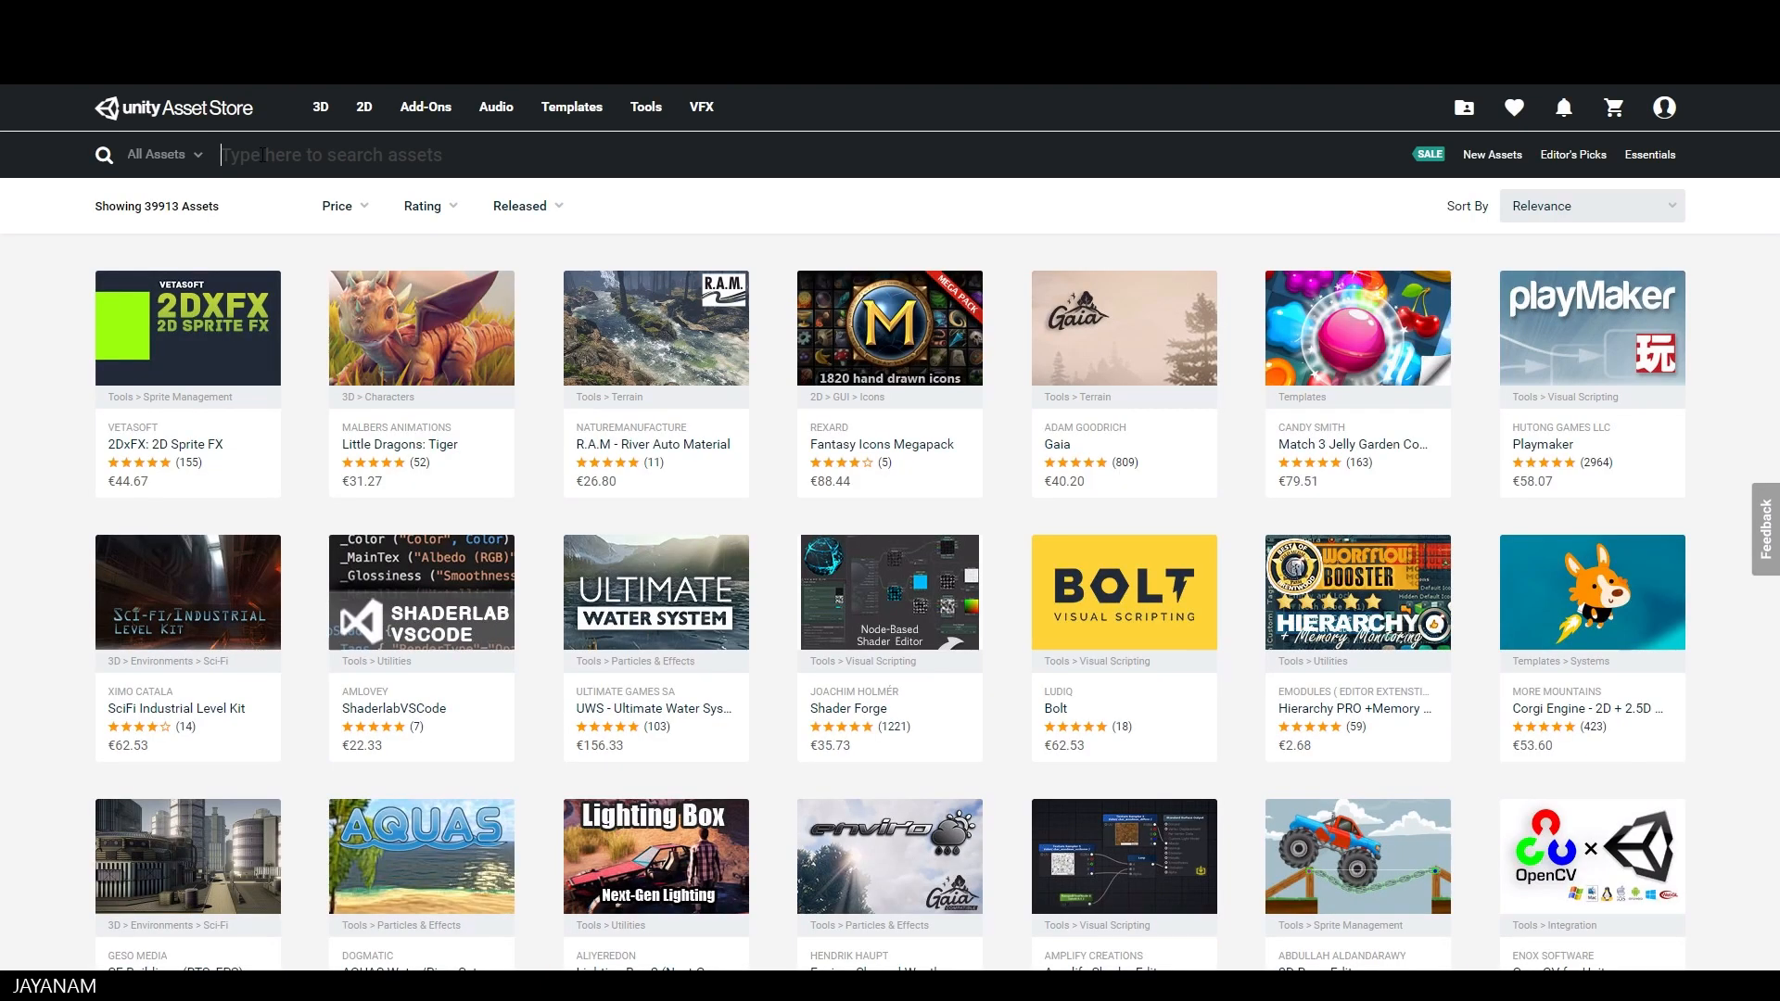
Filter the Asset Store listing to free assets by setting the price range to €0 - €0.
{"action": "left_click", "coordinate": [361, 206]}
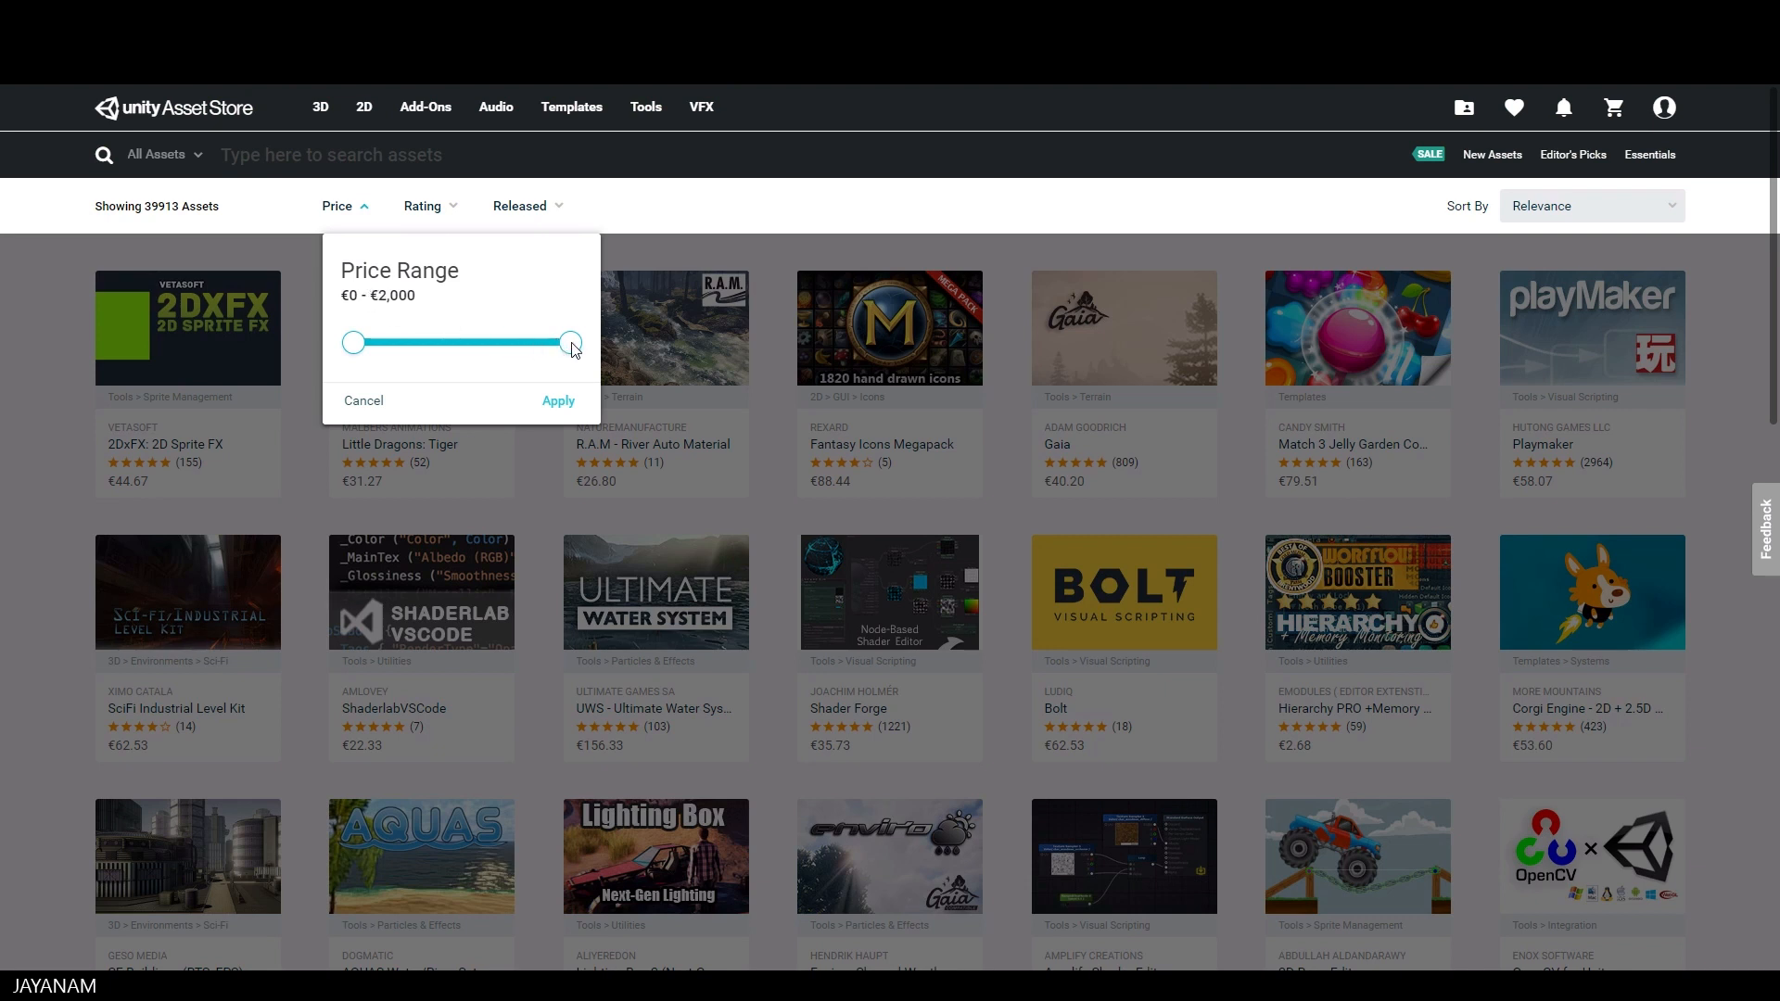
{"action": "left_click_drag", "start_coordinate": [571, 343], "coordinate": [313, 354]}
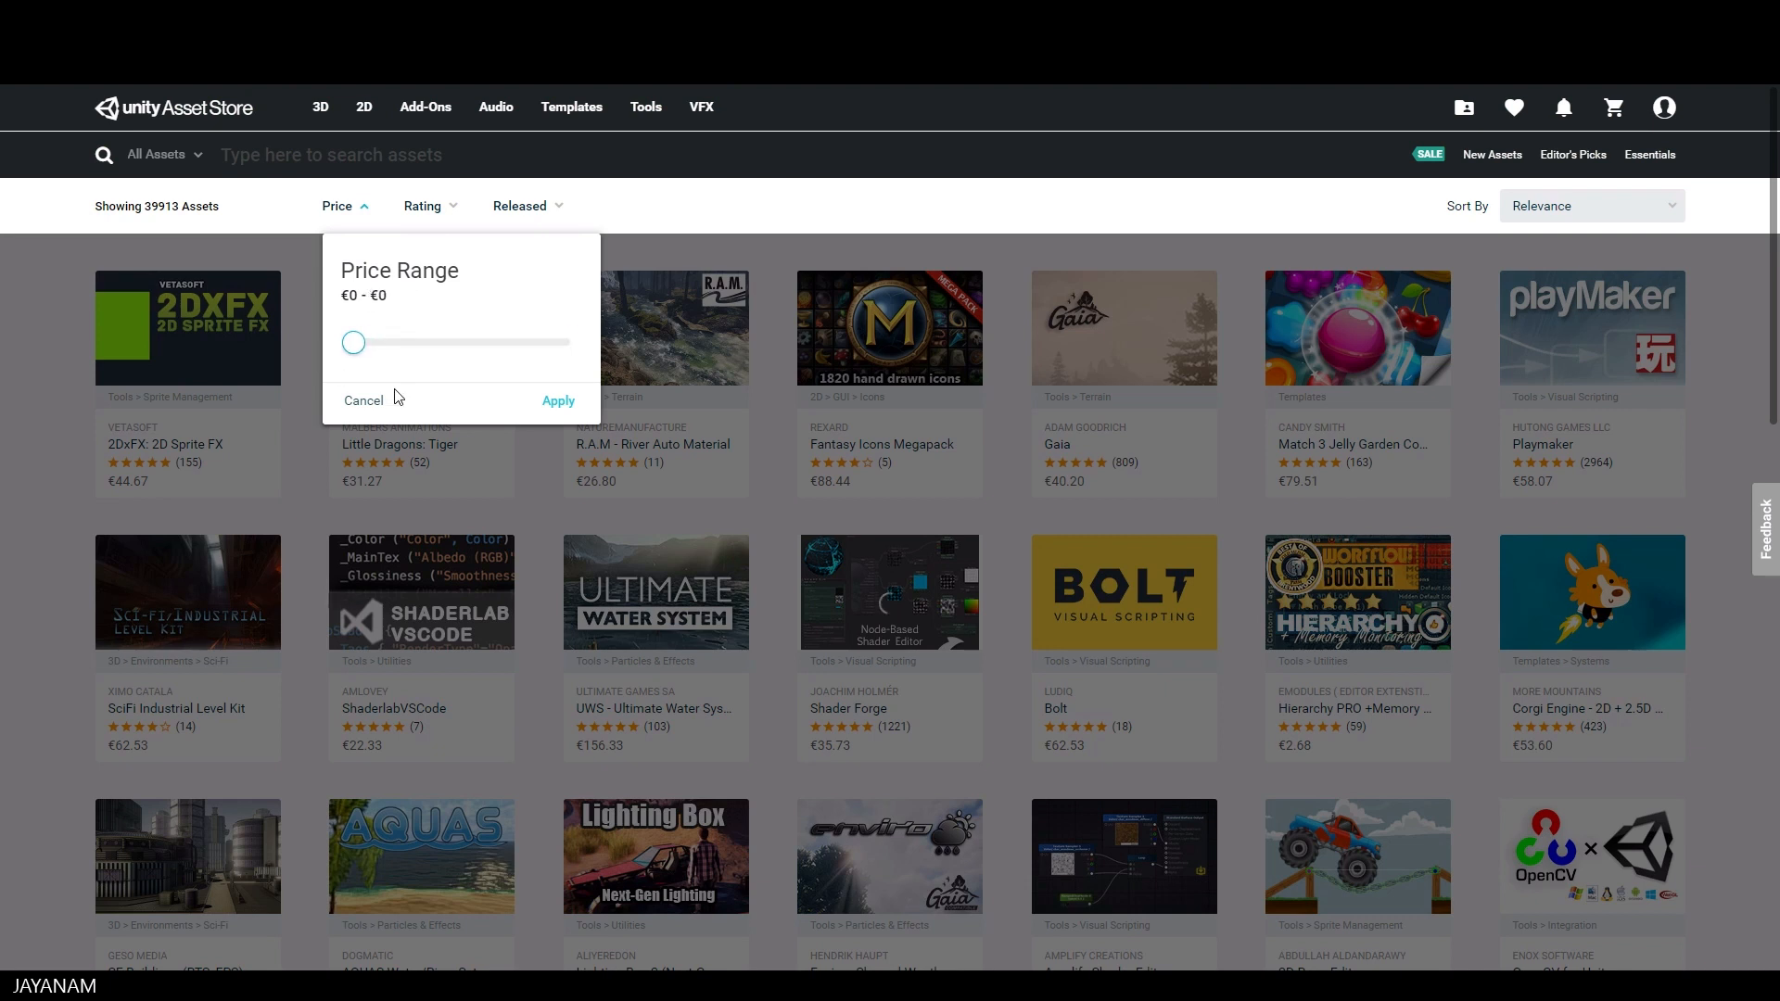
{"action": "left_click", "coordinate": [559, 401]}
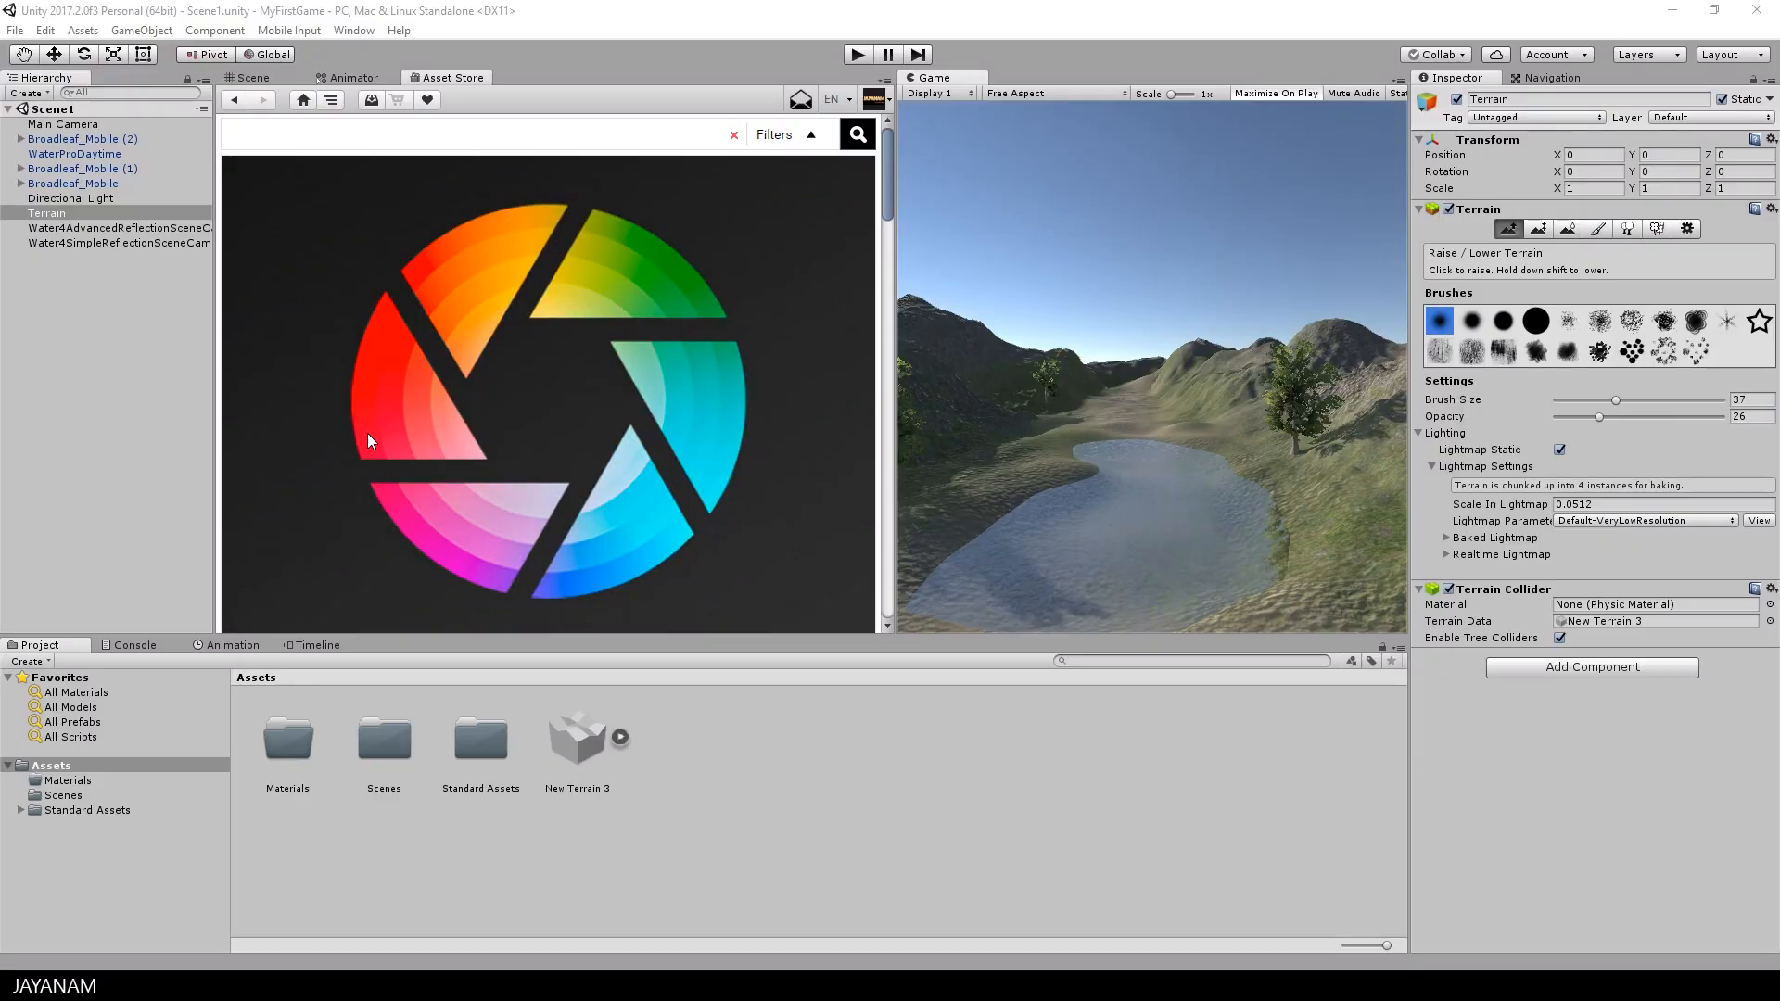
Import the complete Post Processing Stack package from the Asset Store into the project.
{"action": "scroll", "coordinate": [368, 441], "scroll_direction": "down", "scroll_amount": 4}
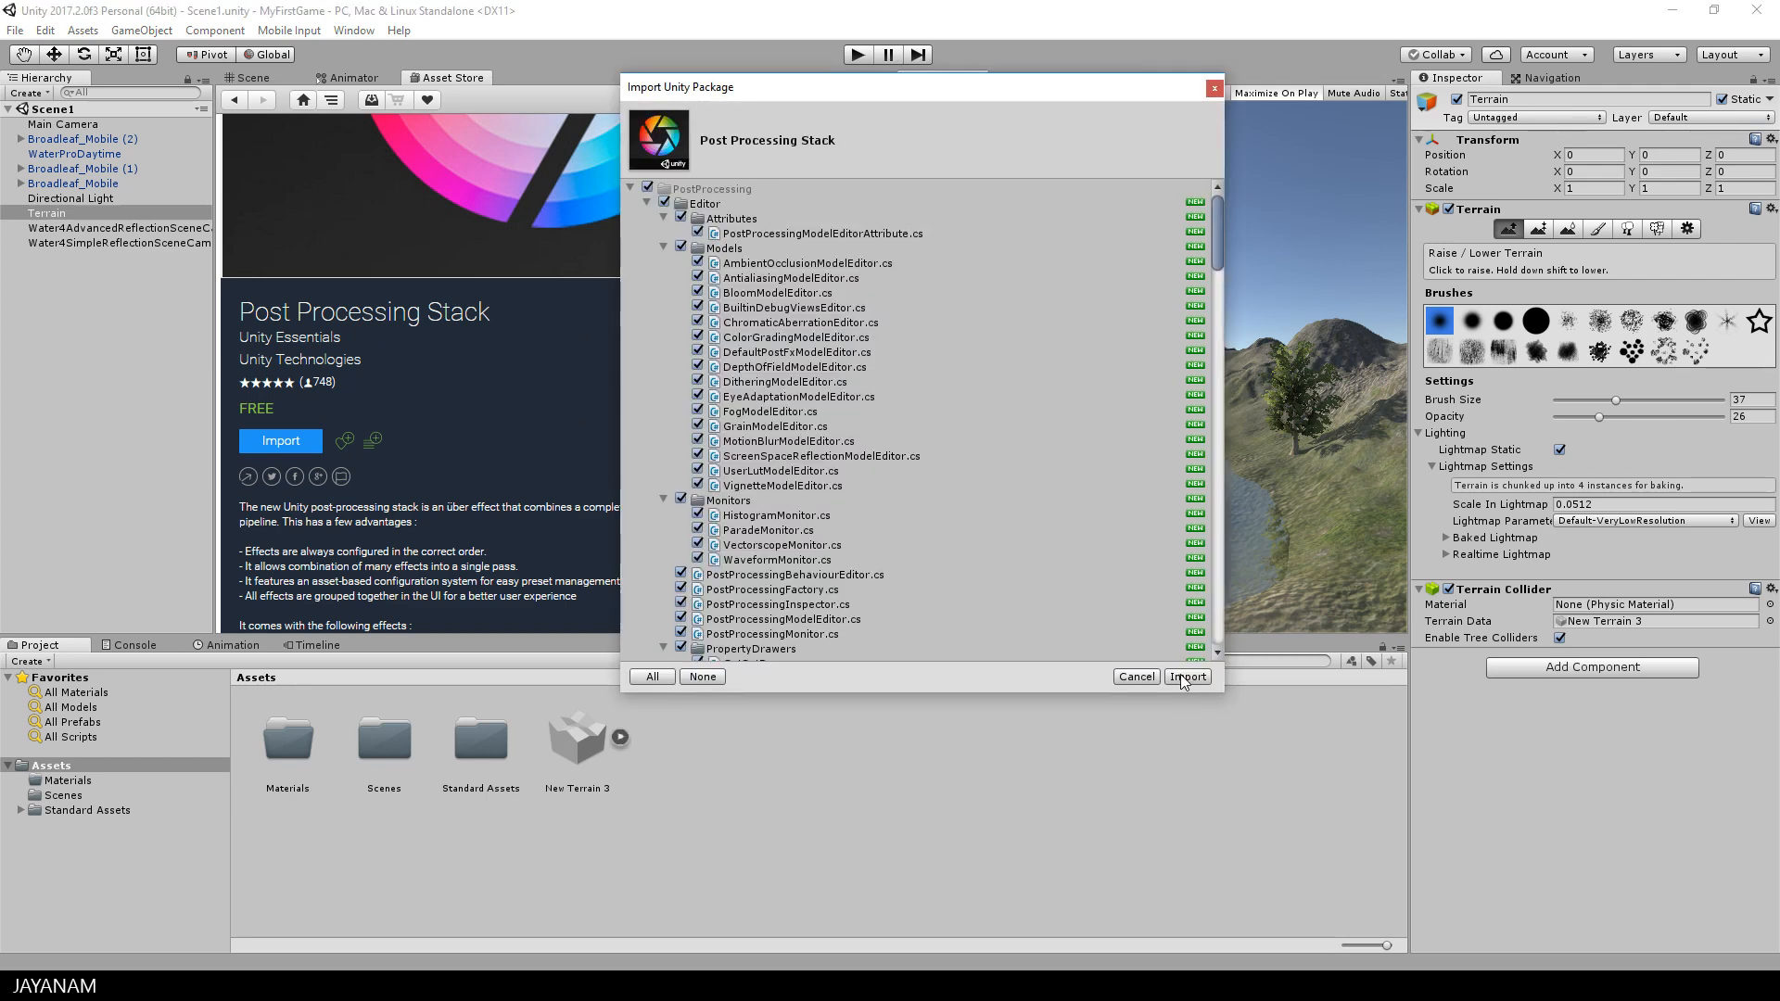
{"action": "left_click", "coordinate": [1186, 677]}
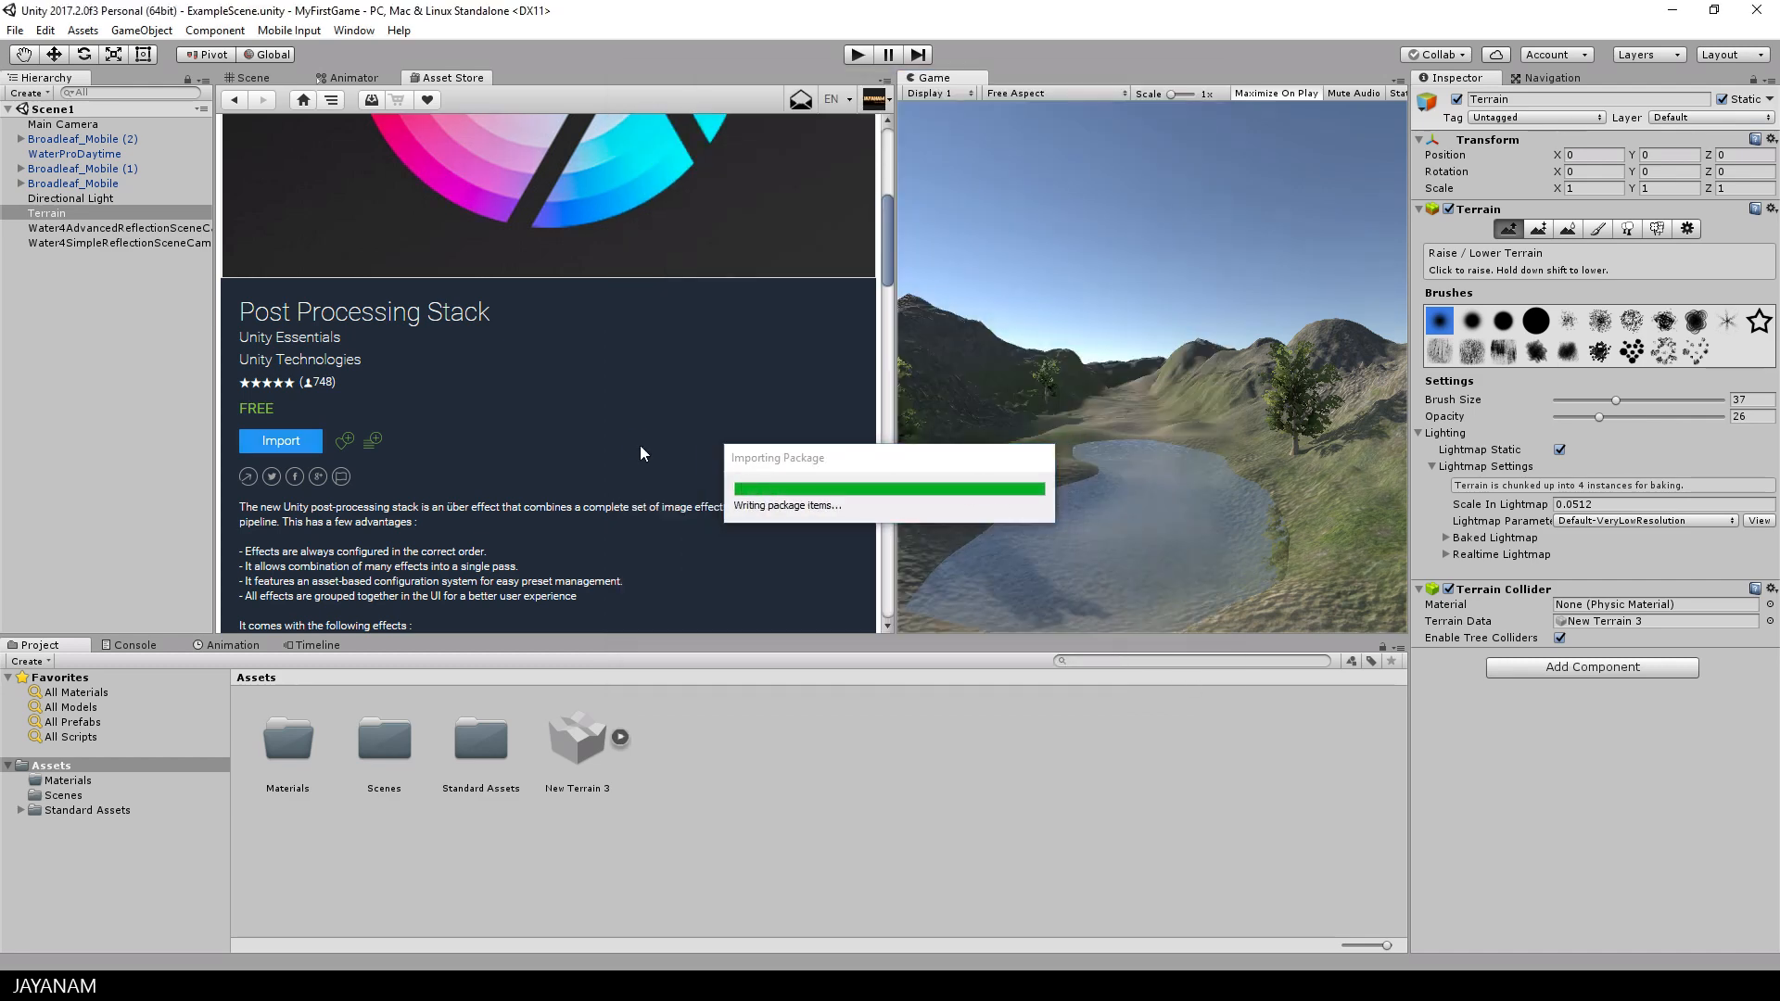
Set the project's rendering Color Space to Linear in the Player settings.
{"action": "left_click", "coordinate": [43, 31]}
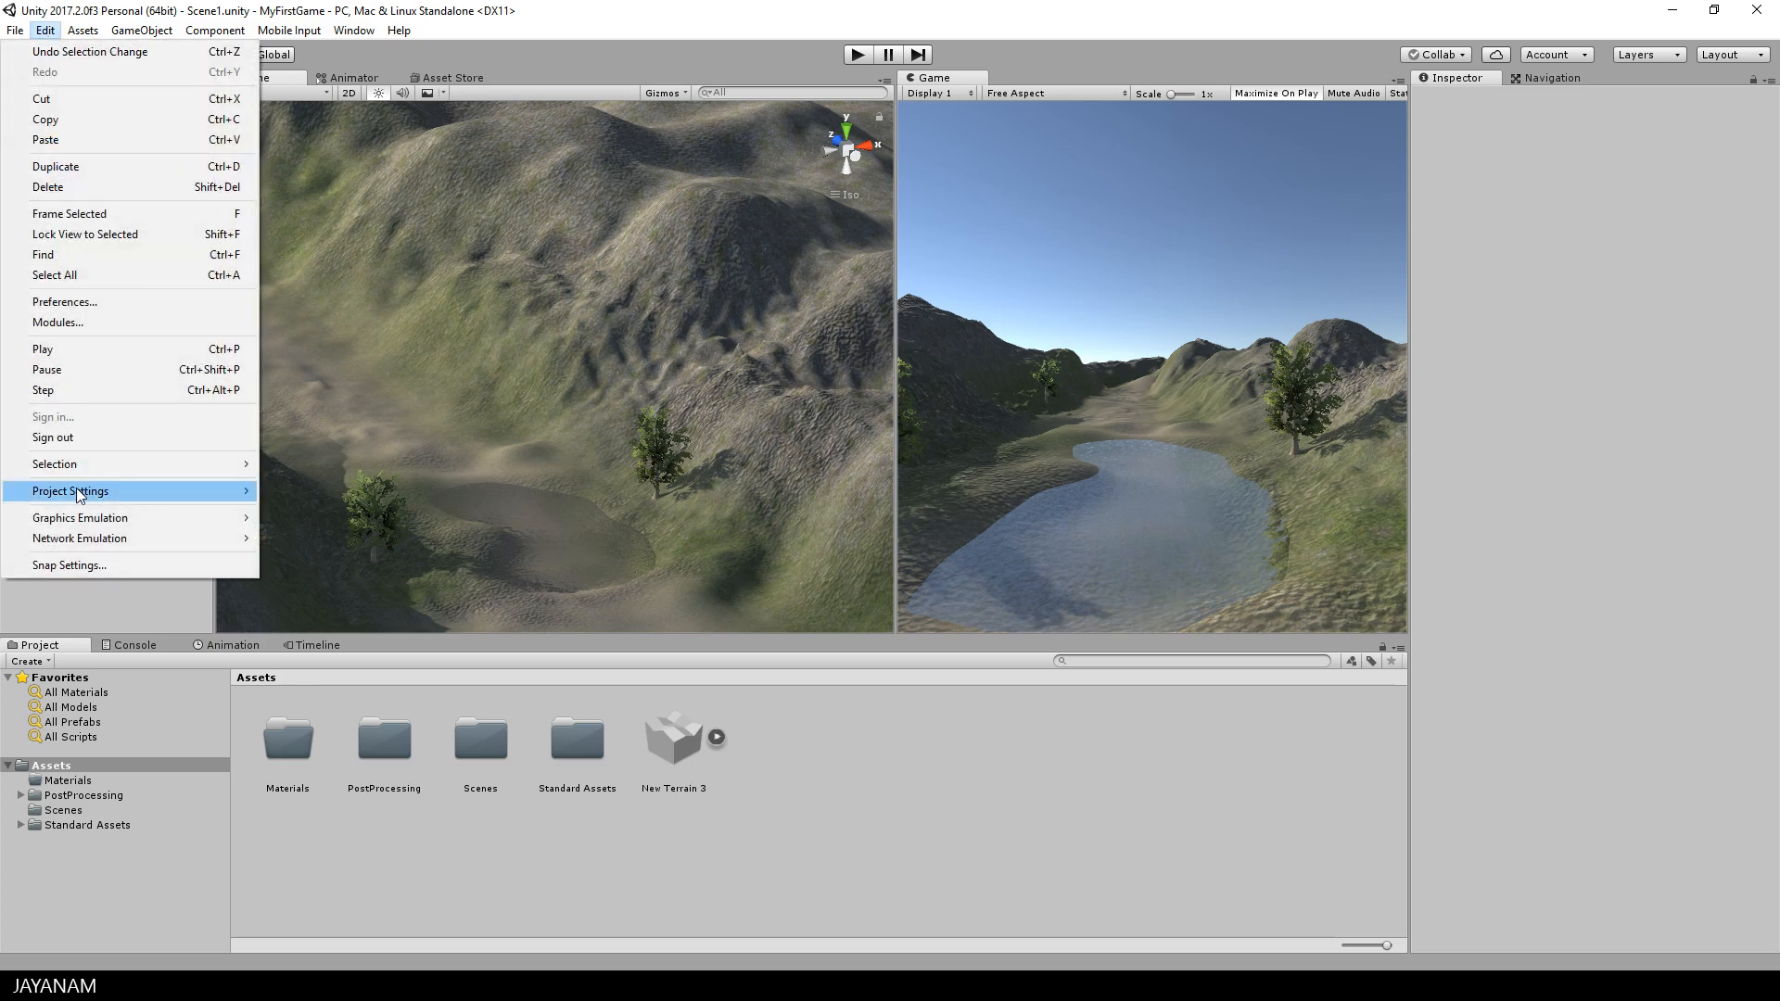
{"action": "mouse_move", "coordinate": [76, 488]}
{"action": "left_click", "coordinate": [337, 574]}
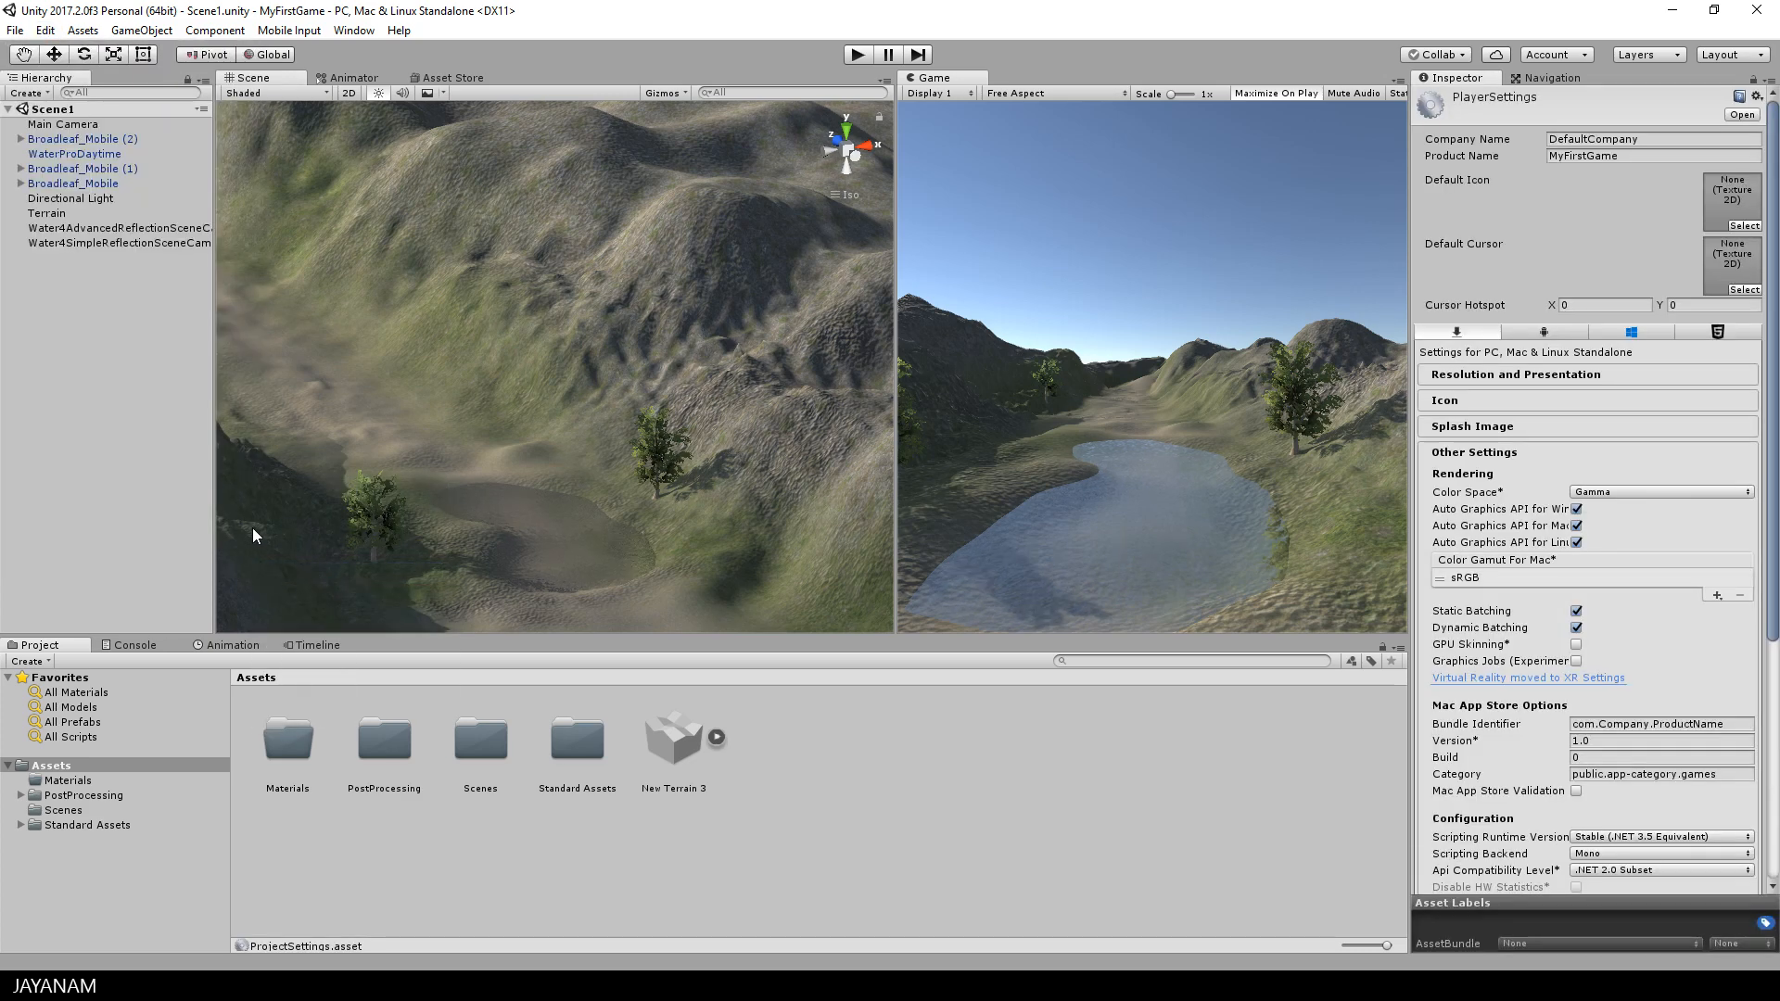
{"action": "left_click", "coordinate": [1645, 493]}
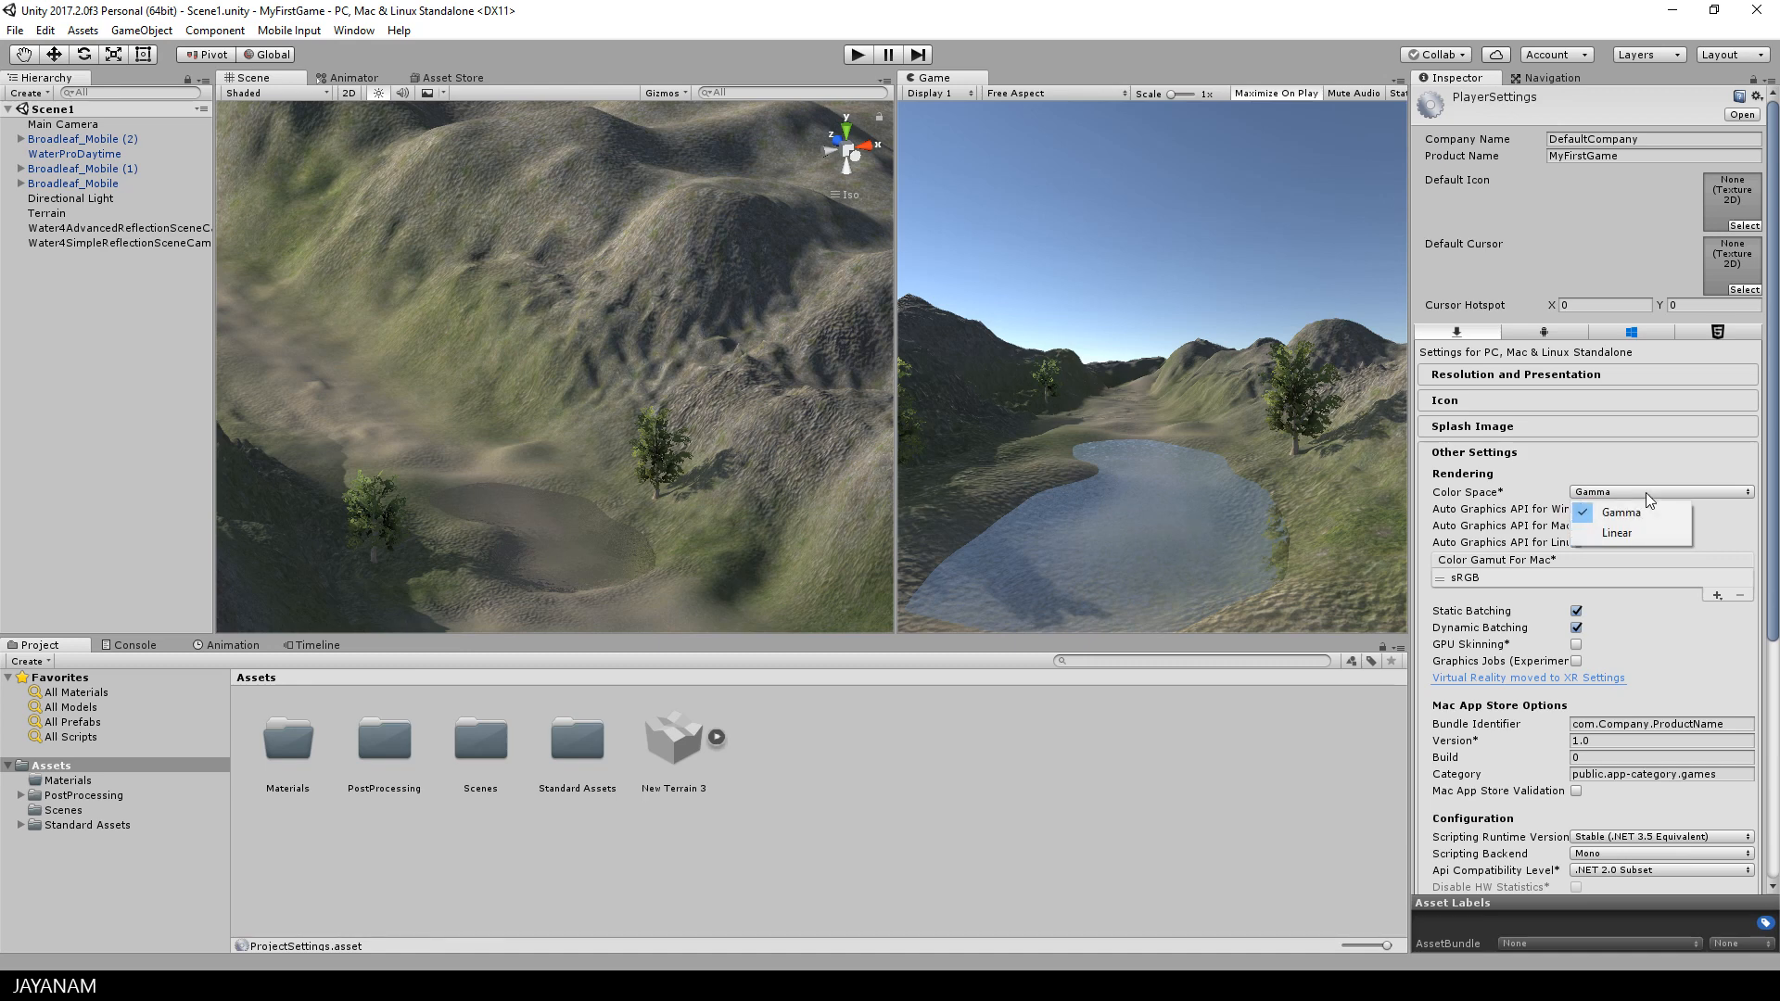
{"action": "left_click", "coordinate": [1627, 532]}
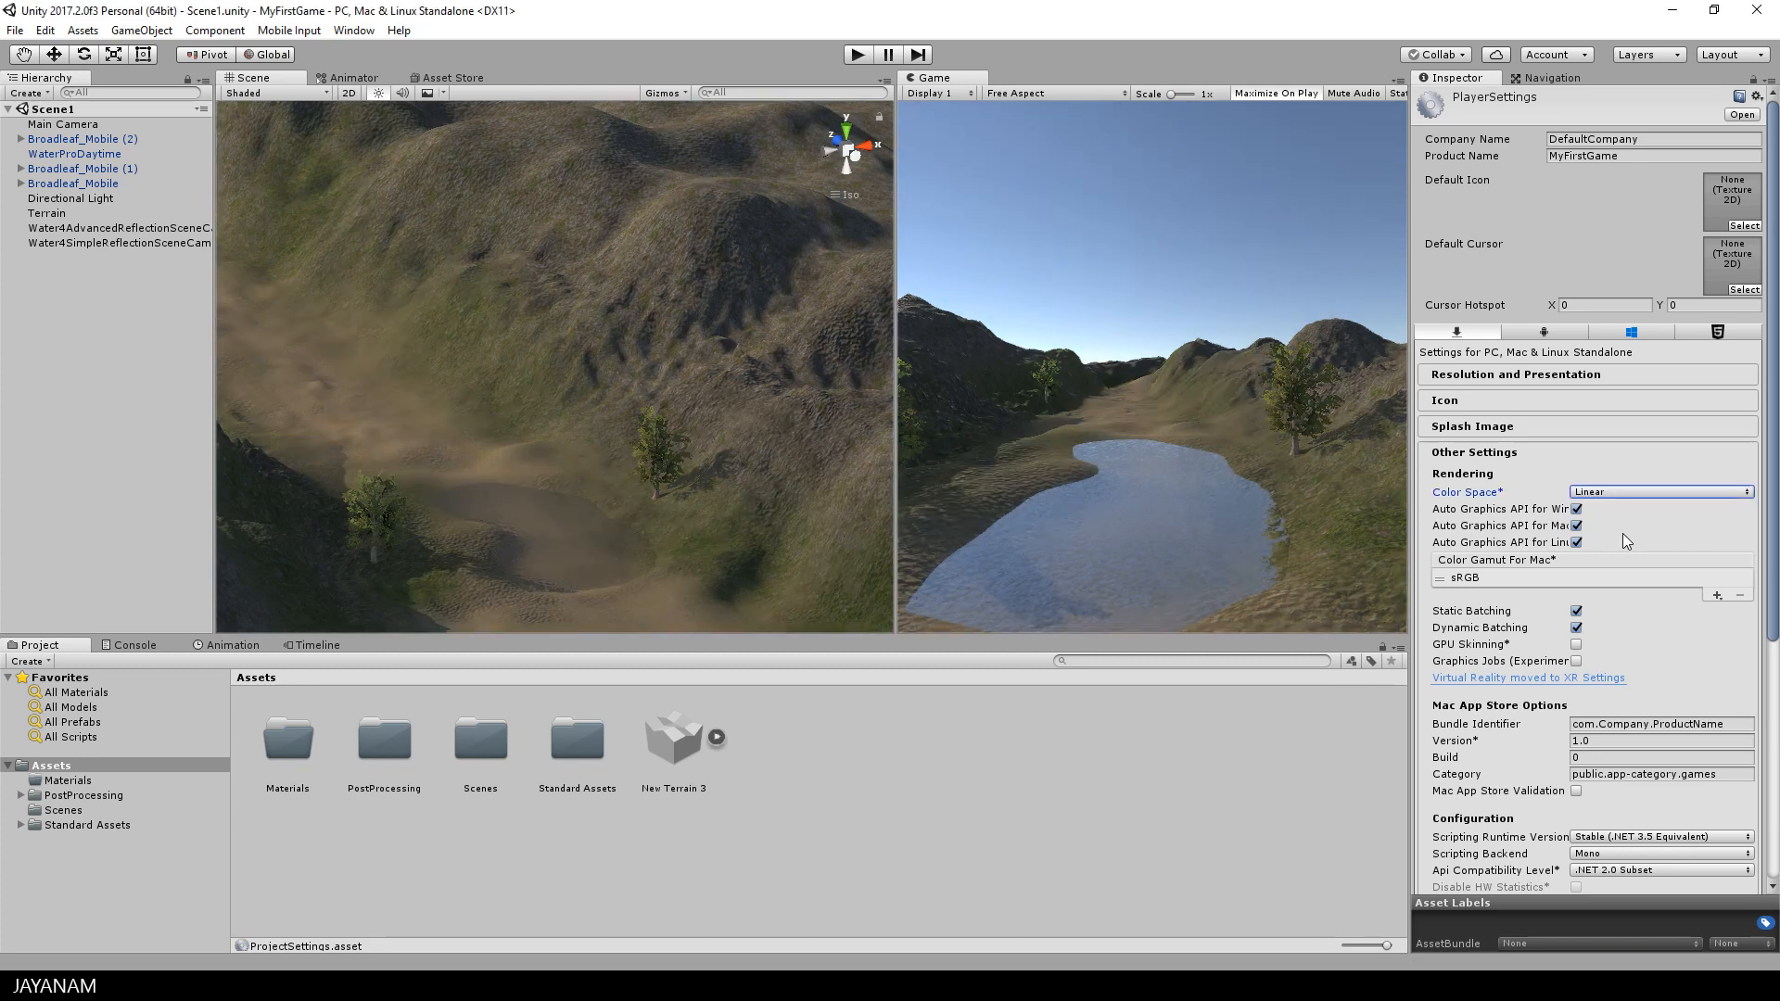
Raise the Directional Light's intensity to 1.27 and check the lighting in the maximized Game view.
{"action": "left_click", "coordinate": [52, 202]}
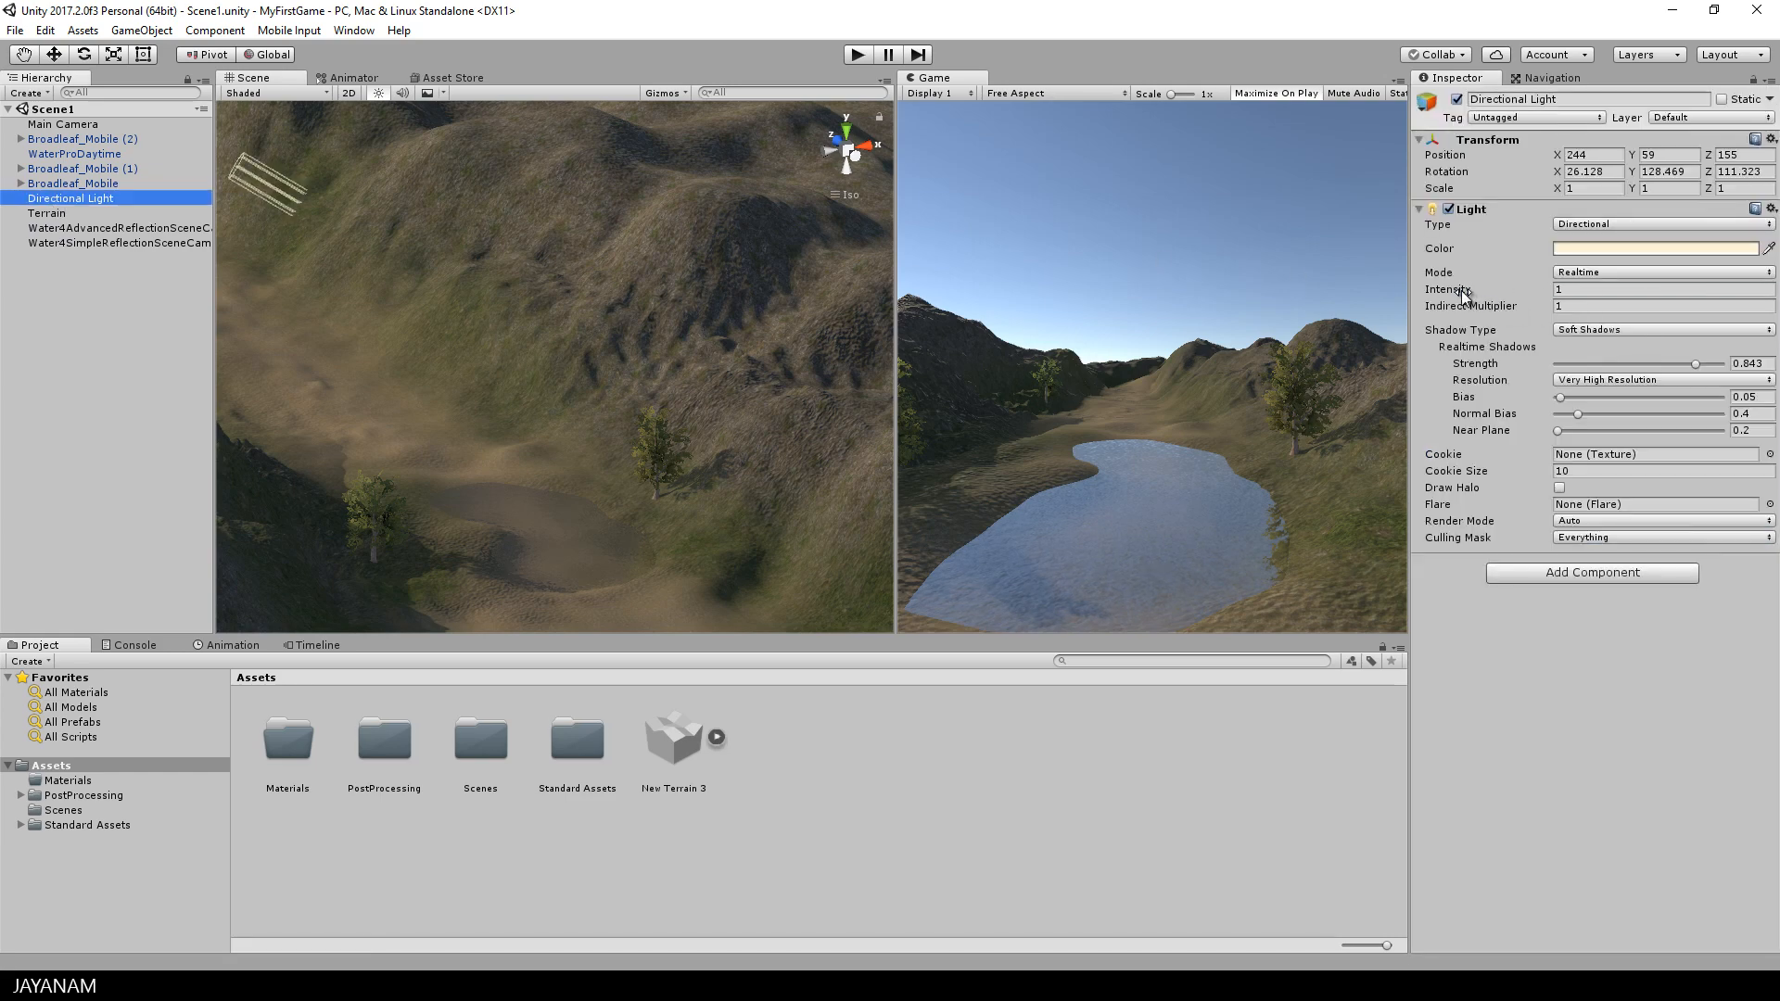
{"action": "left_click_drag", "start_coordinate": [1465, 292], "coordinate": [1474, 293]}
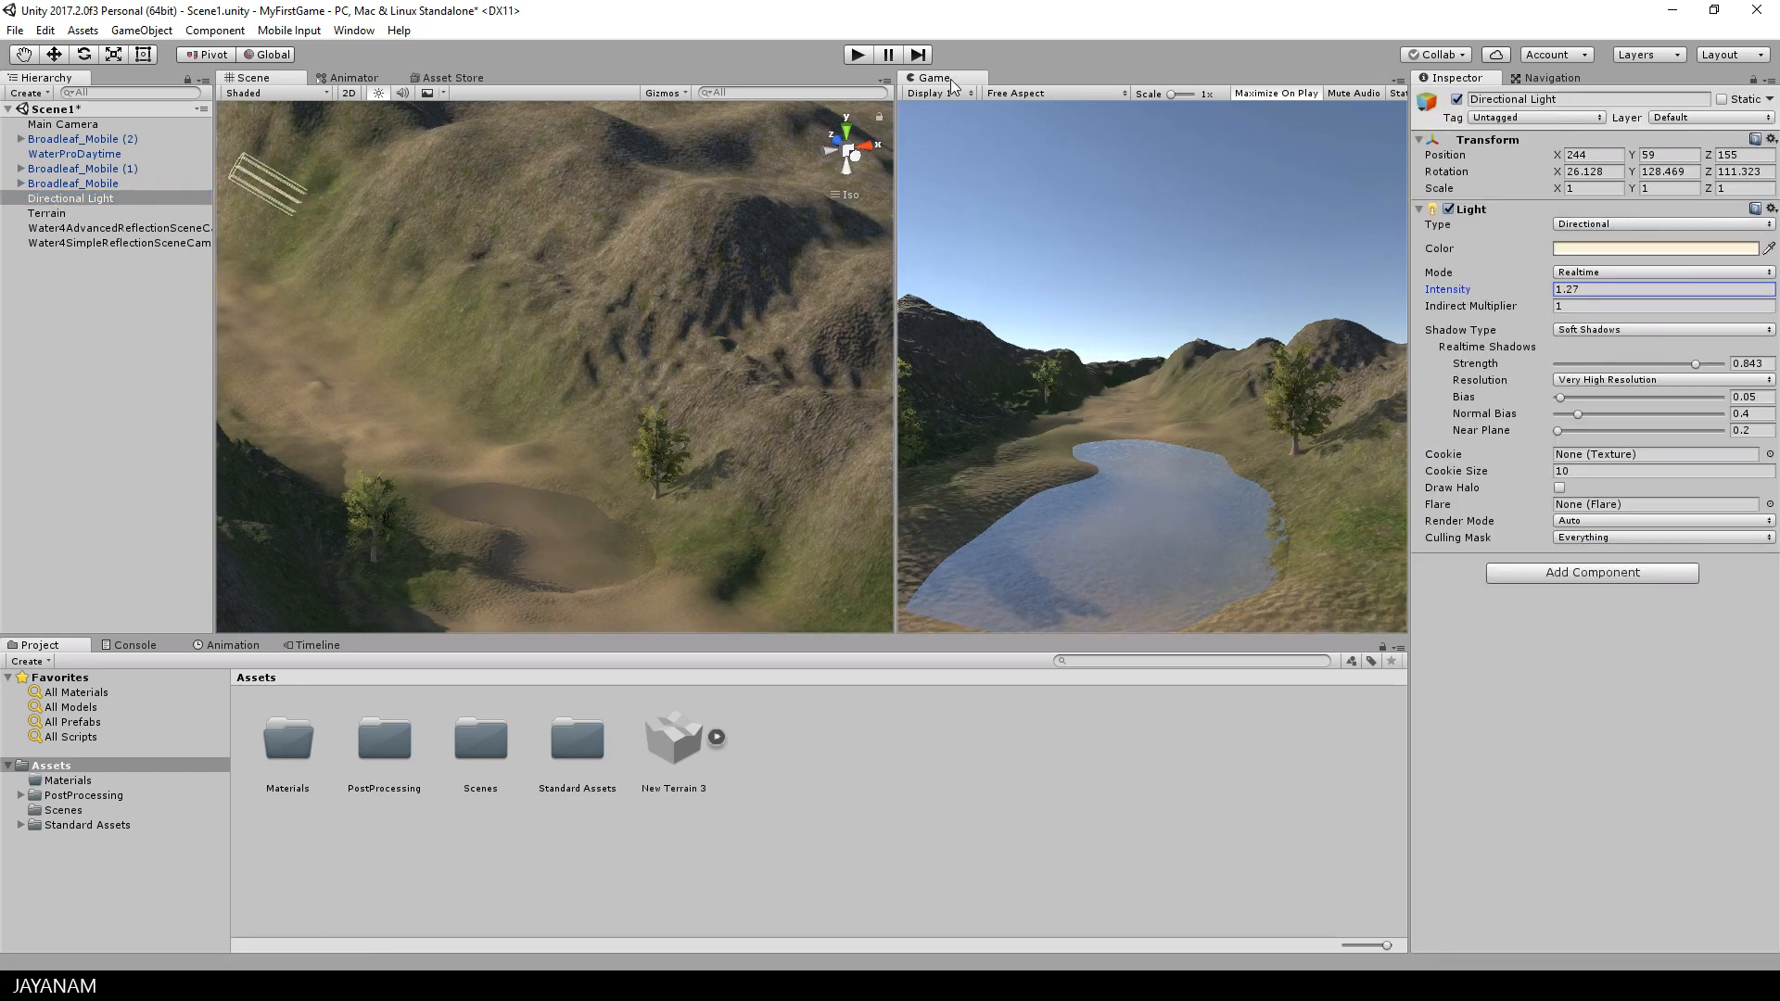
{"action": "double_click", "coordinate": [952, 80]}
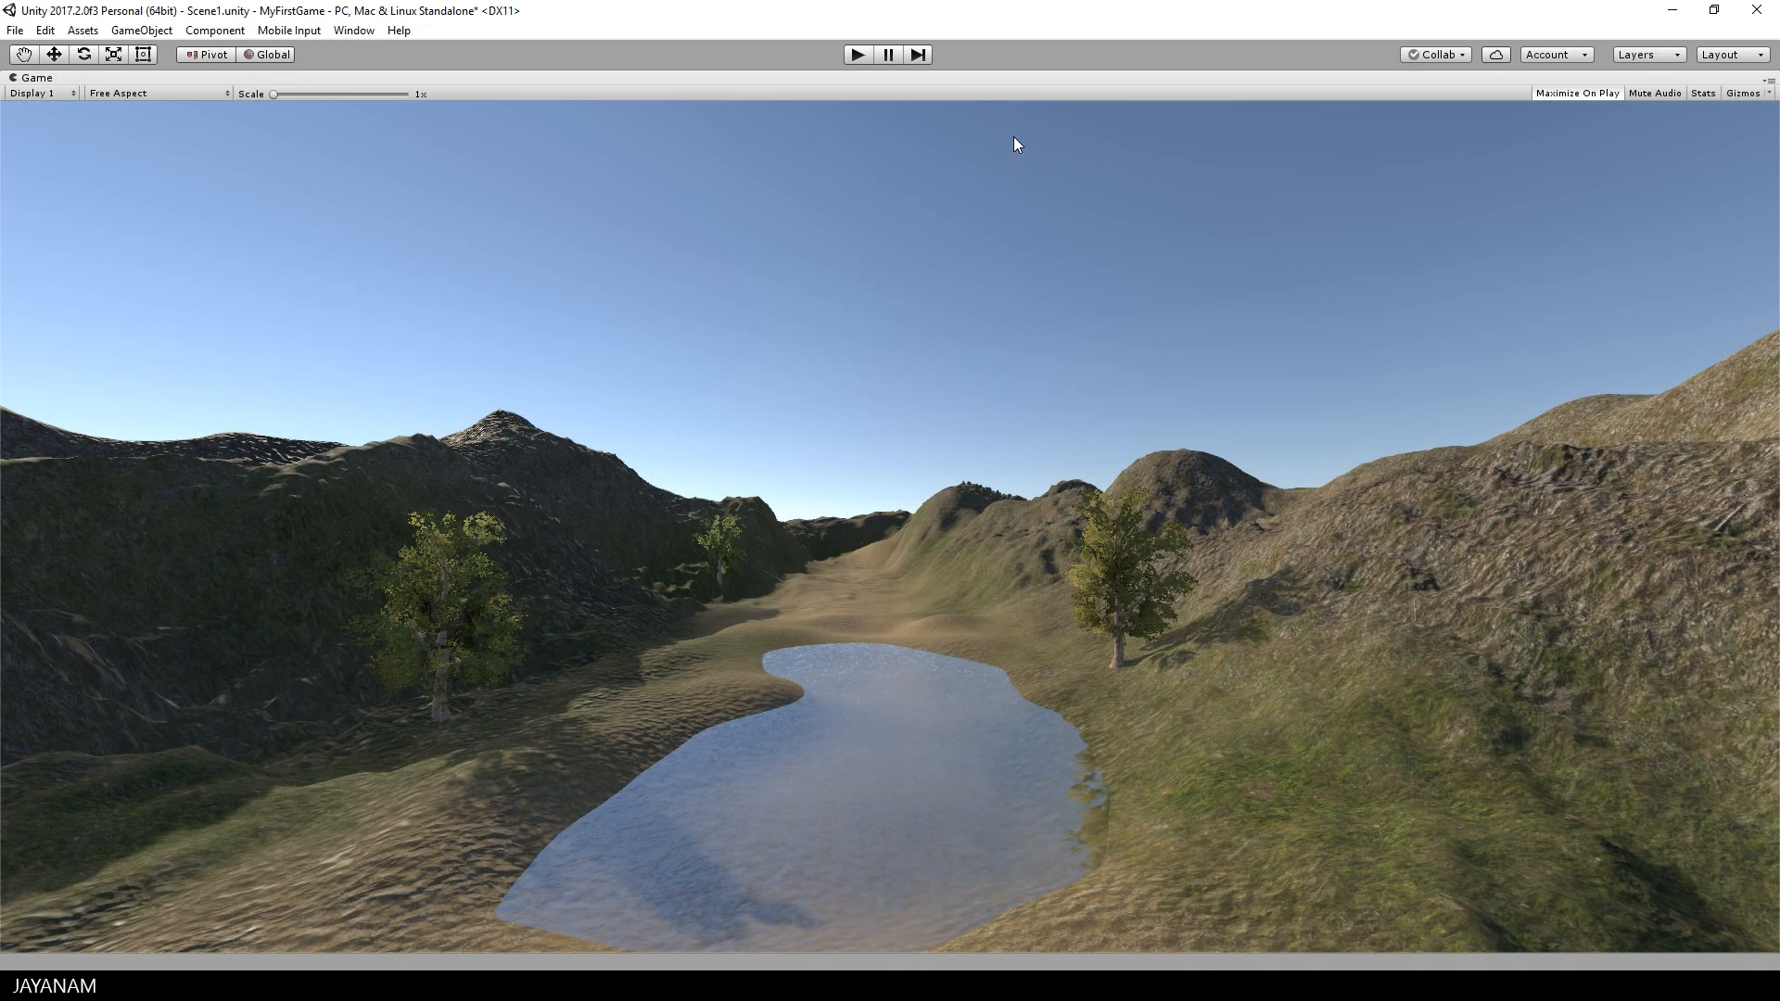
{"action": "right_click", "coordinate": [51, 80]}
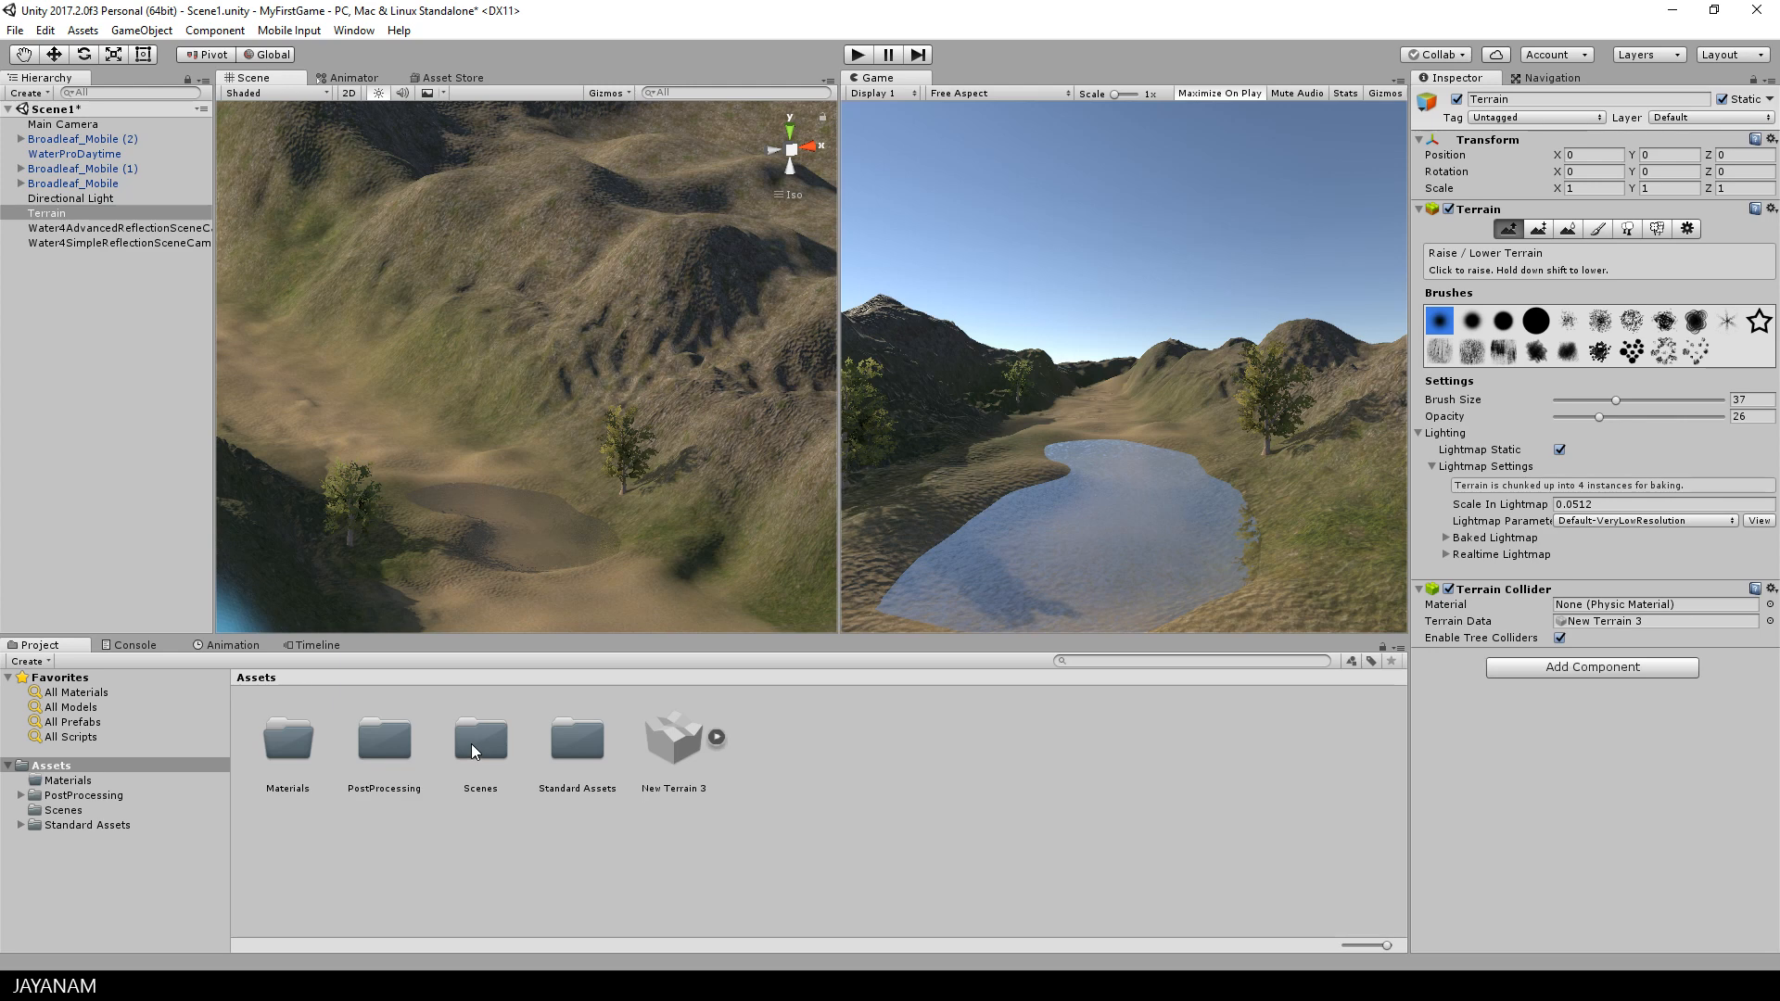
Create a Post-Processing Profile named PPP inside the Scenes folder.
{"action": "double_click", "coordinate": [471, 743]}
{"action": "right_click", "coordinate": [442, 762]}
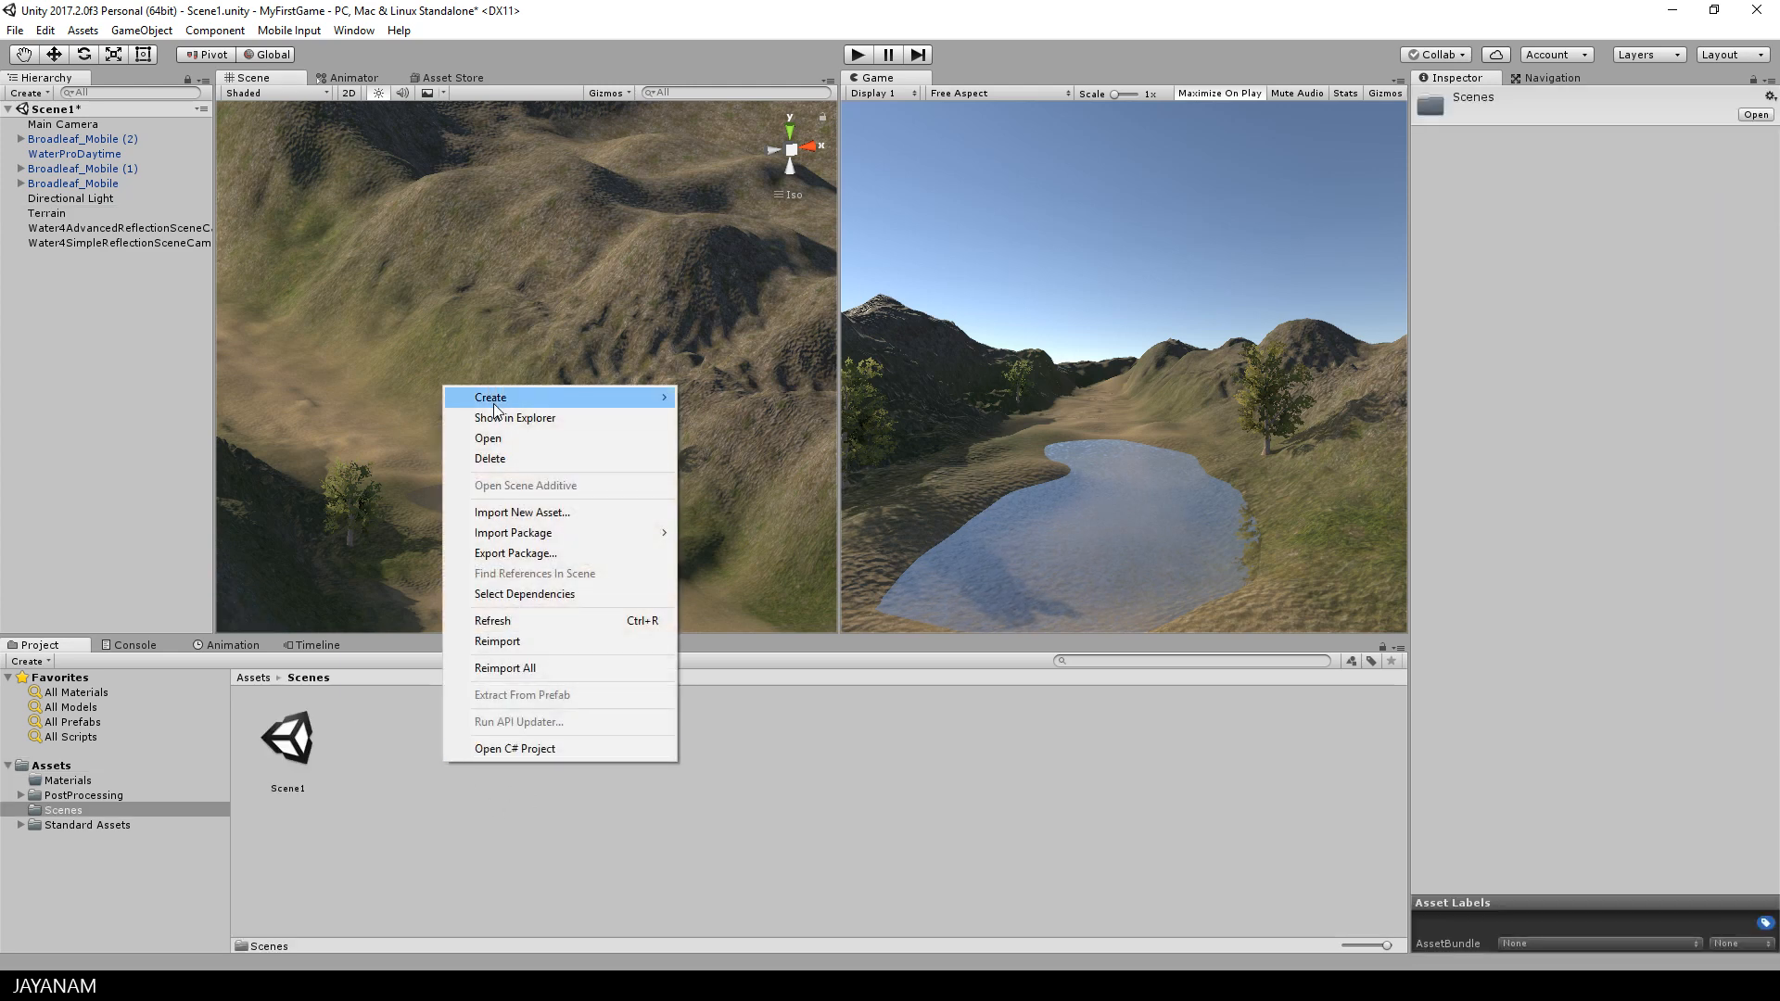
{"action": "mouse_move", "coordinate": [494, 406]}
{"action": "left_click", "coordinate": [358, 548]}
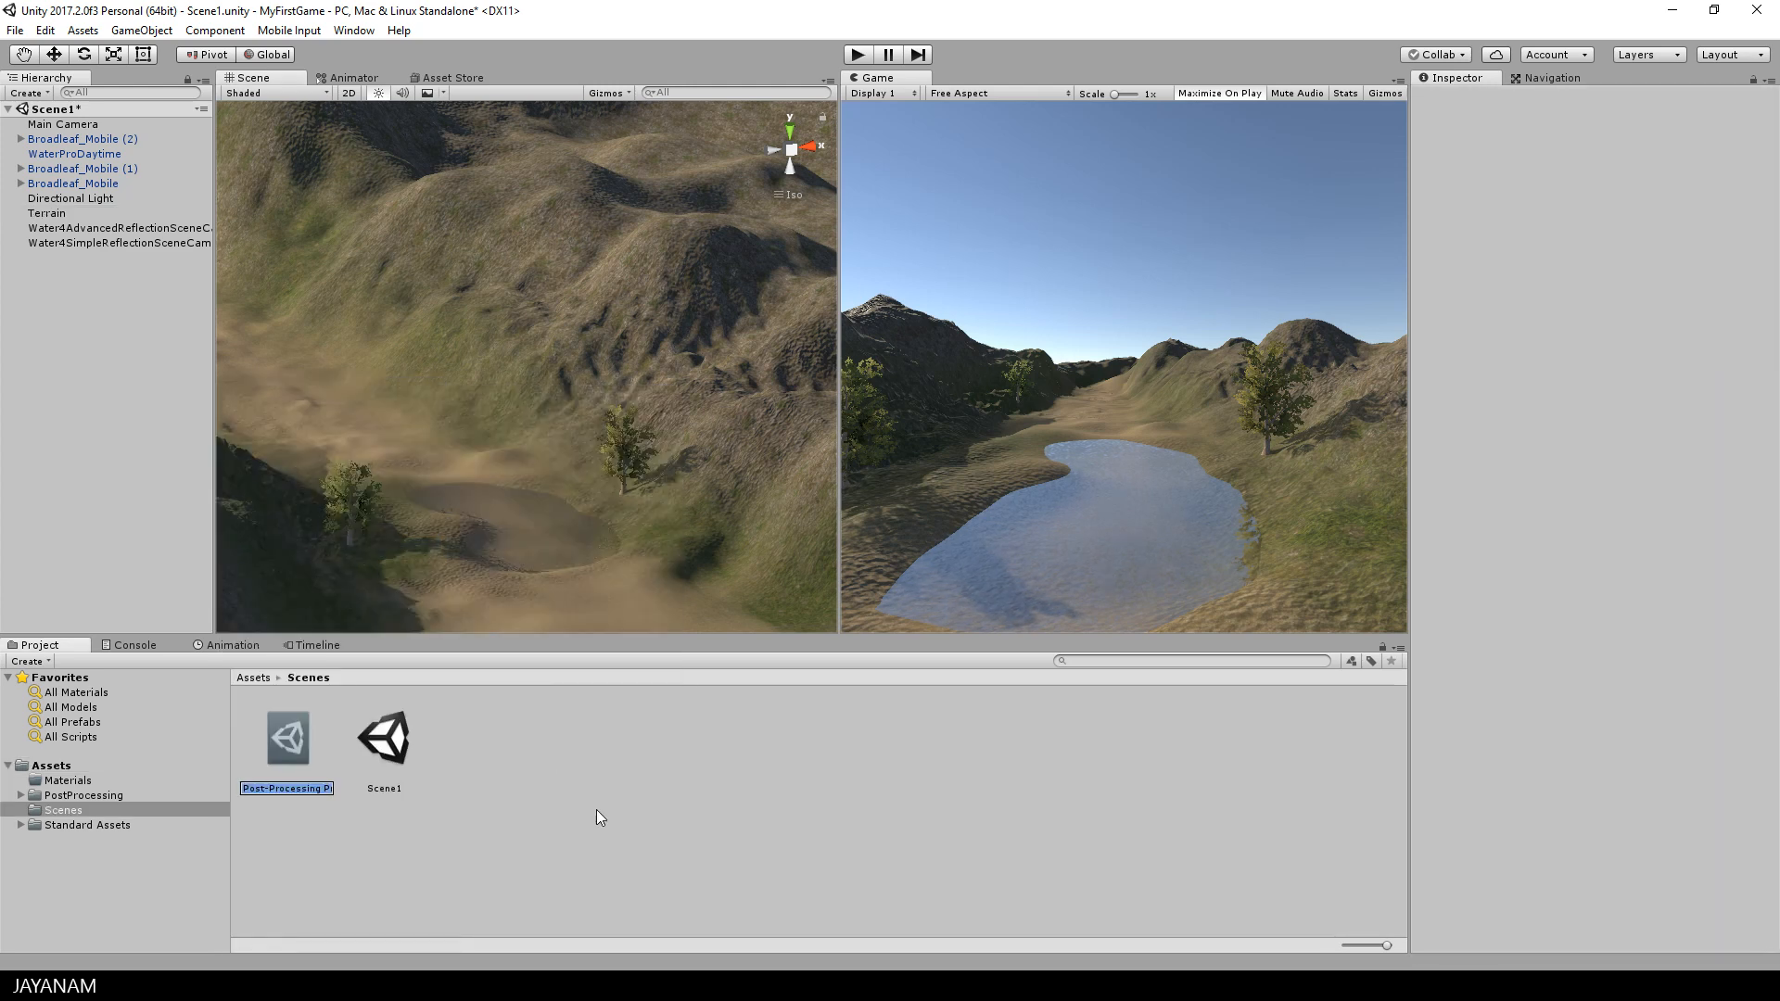
{"action": "type", "text": "PPP"}
{"action": "key", "text": "Return"}
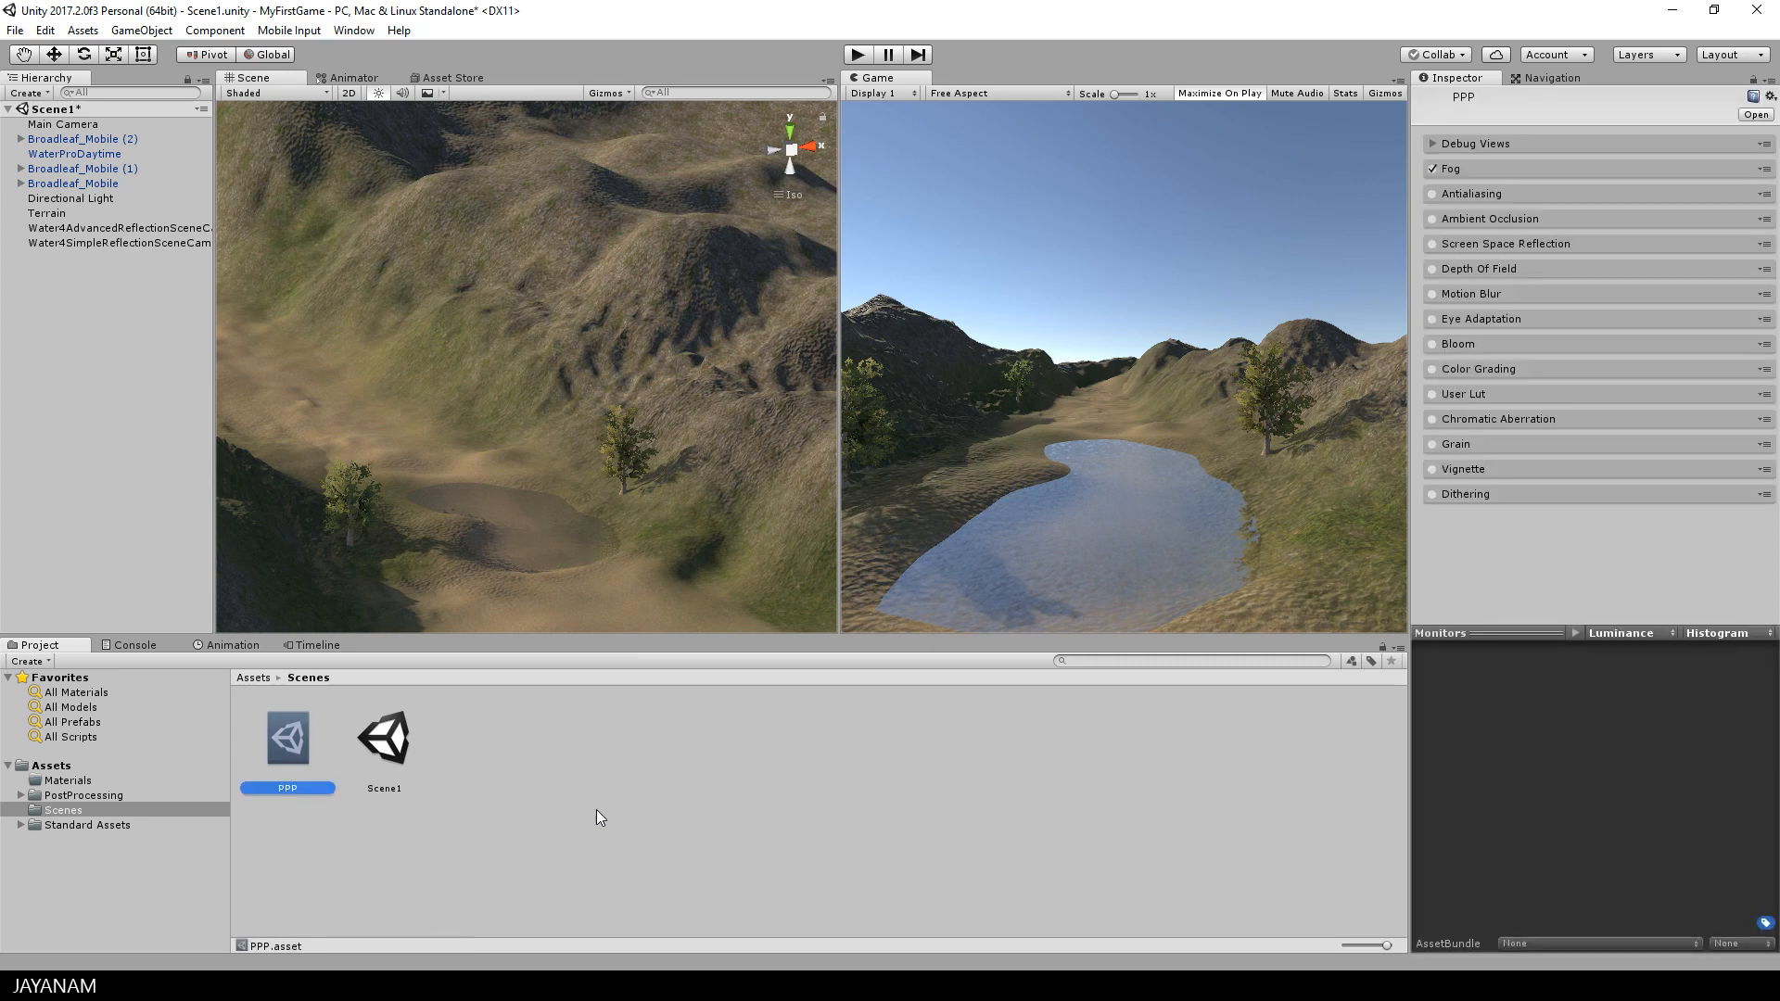
Add a Post-Processing Behaviour component to the Main Camera and assign the PPP profile to it.
{"action": "left_click", "coordinate": [61, 124]}
{"action": "left_click", "coordinate": [1515, 558]}
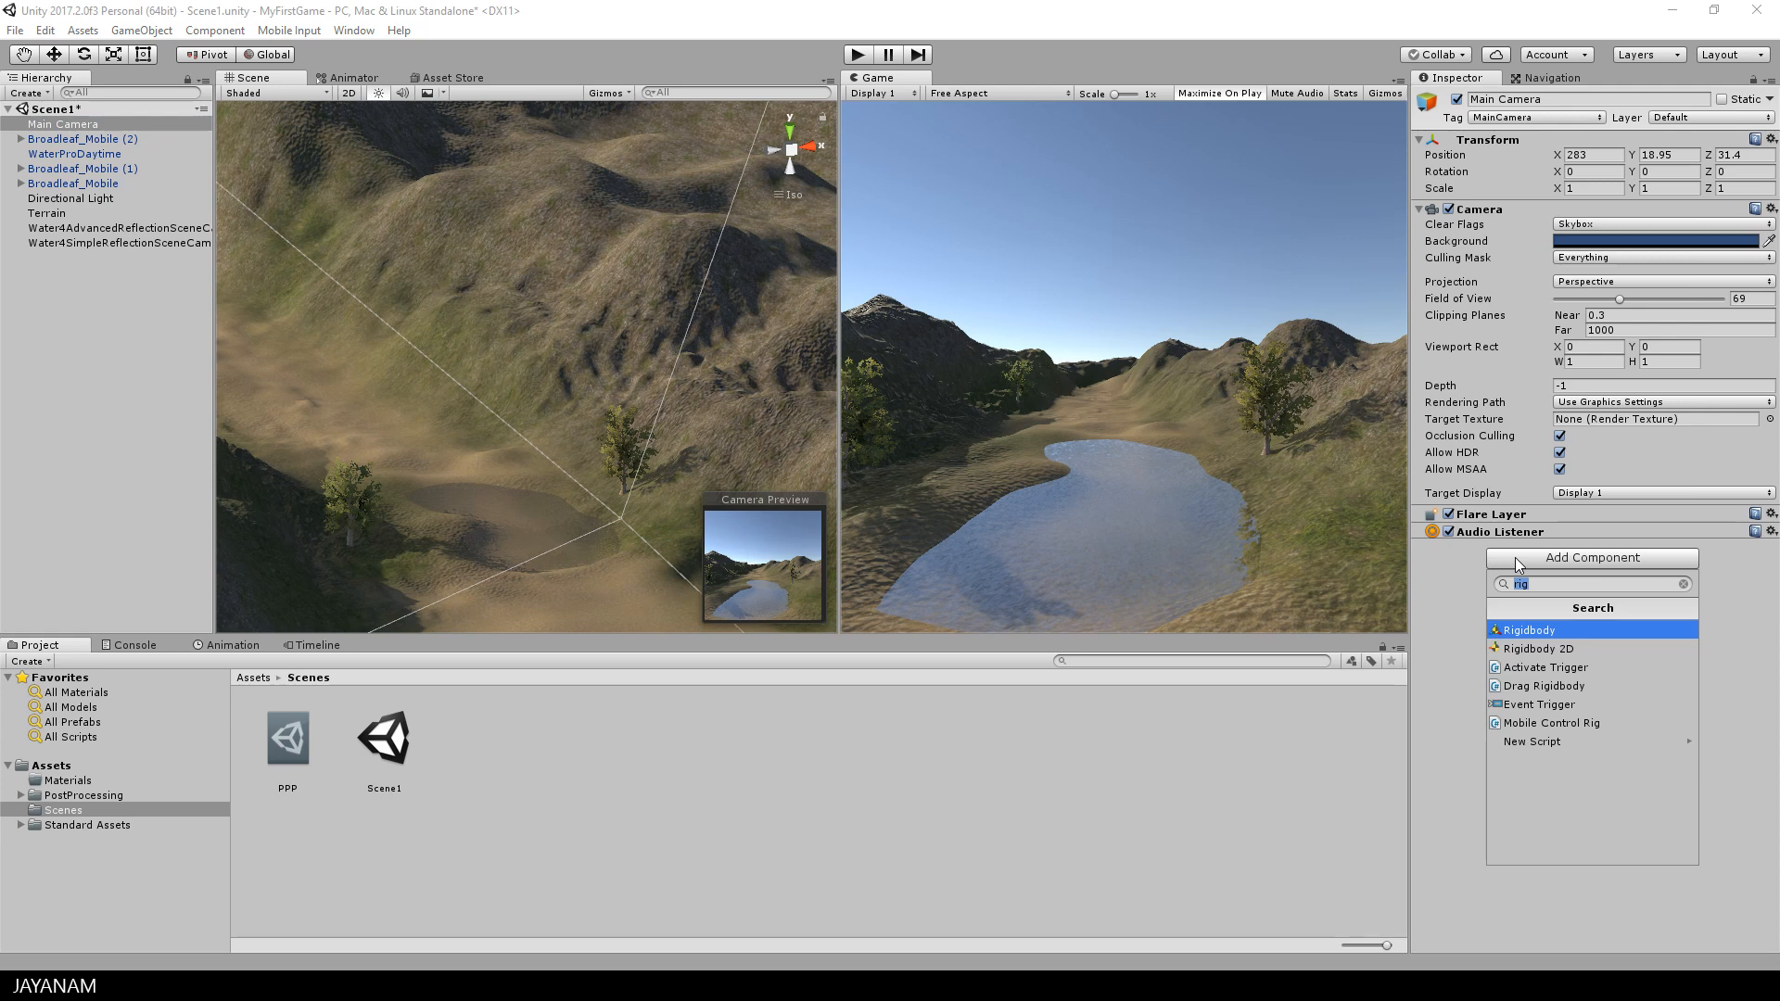
{"action": "type", "text": "pos"}
{"action": "key", "text": "Down"}
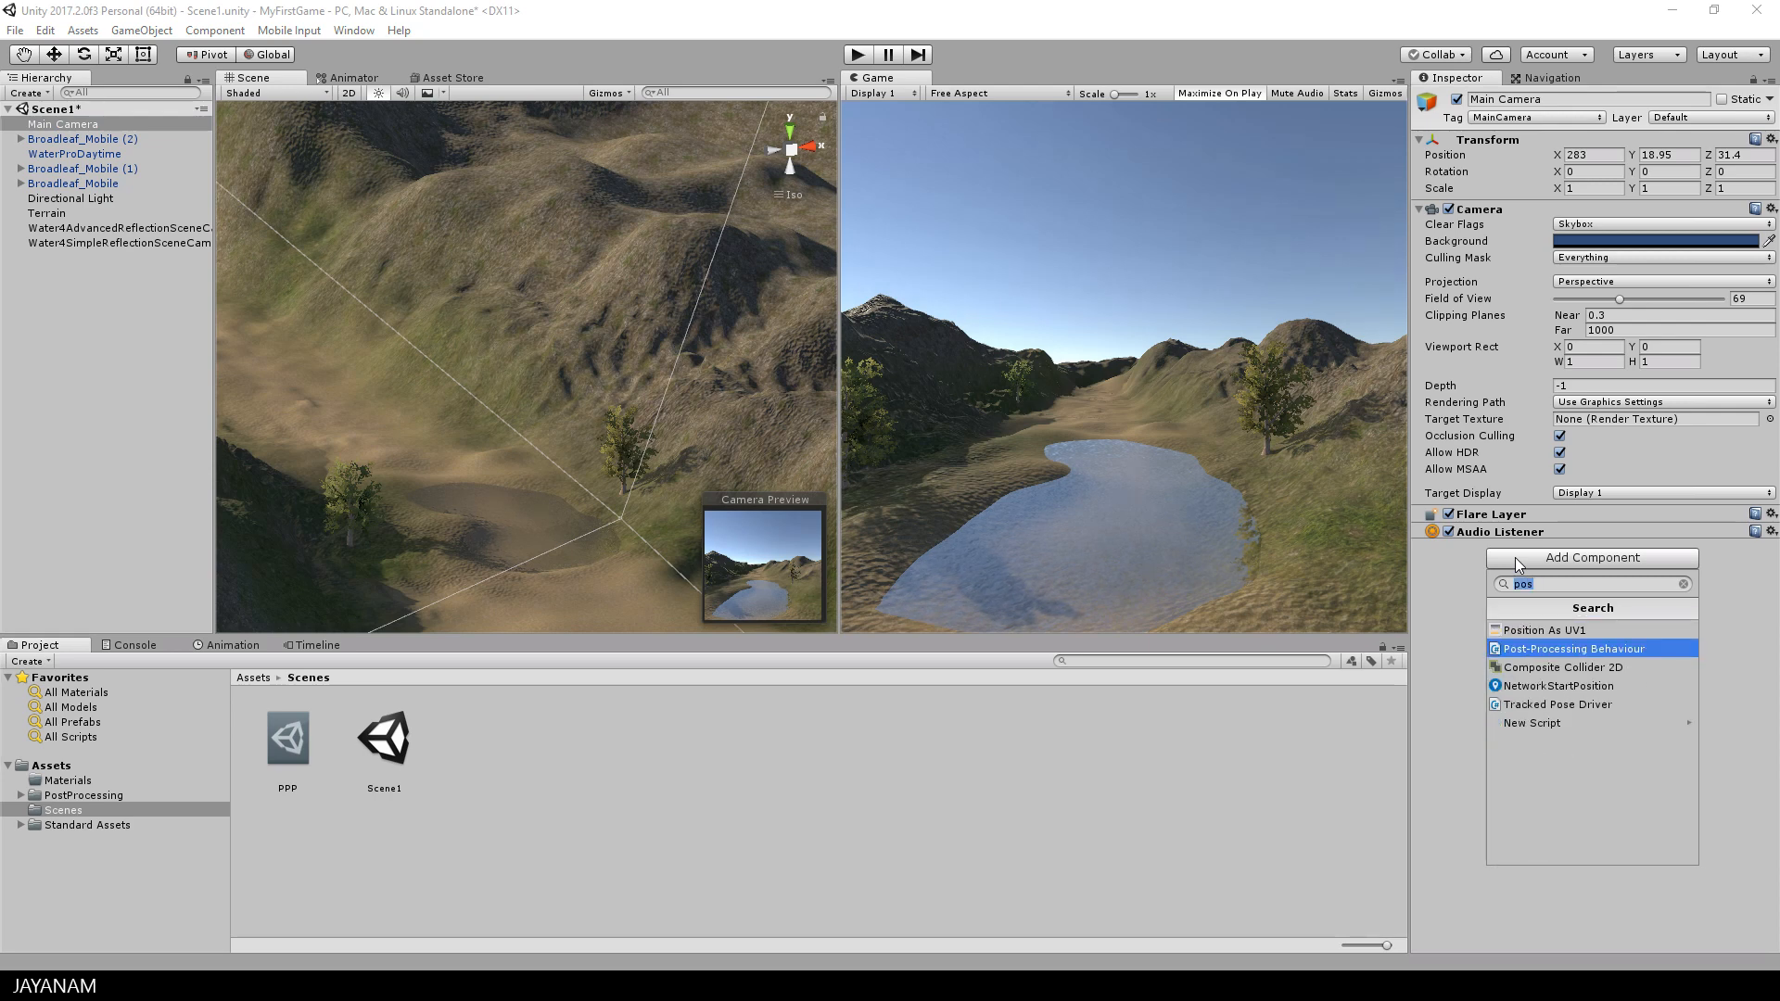
{"action": "key", "text": "Return"}
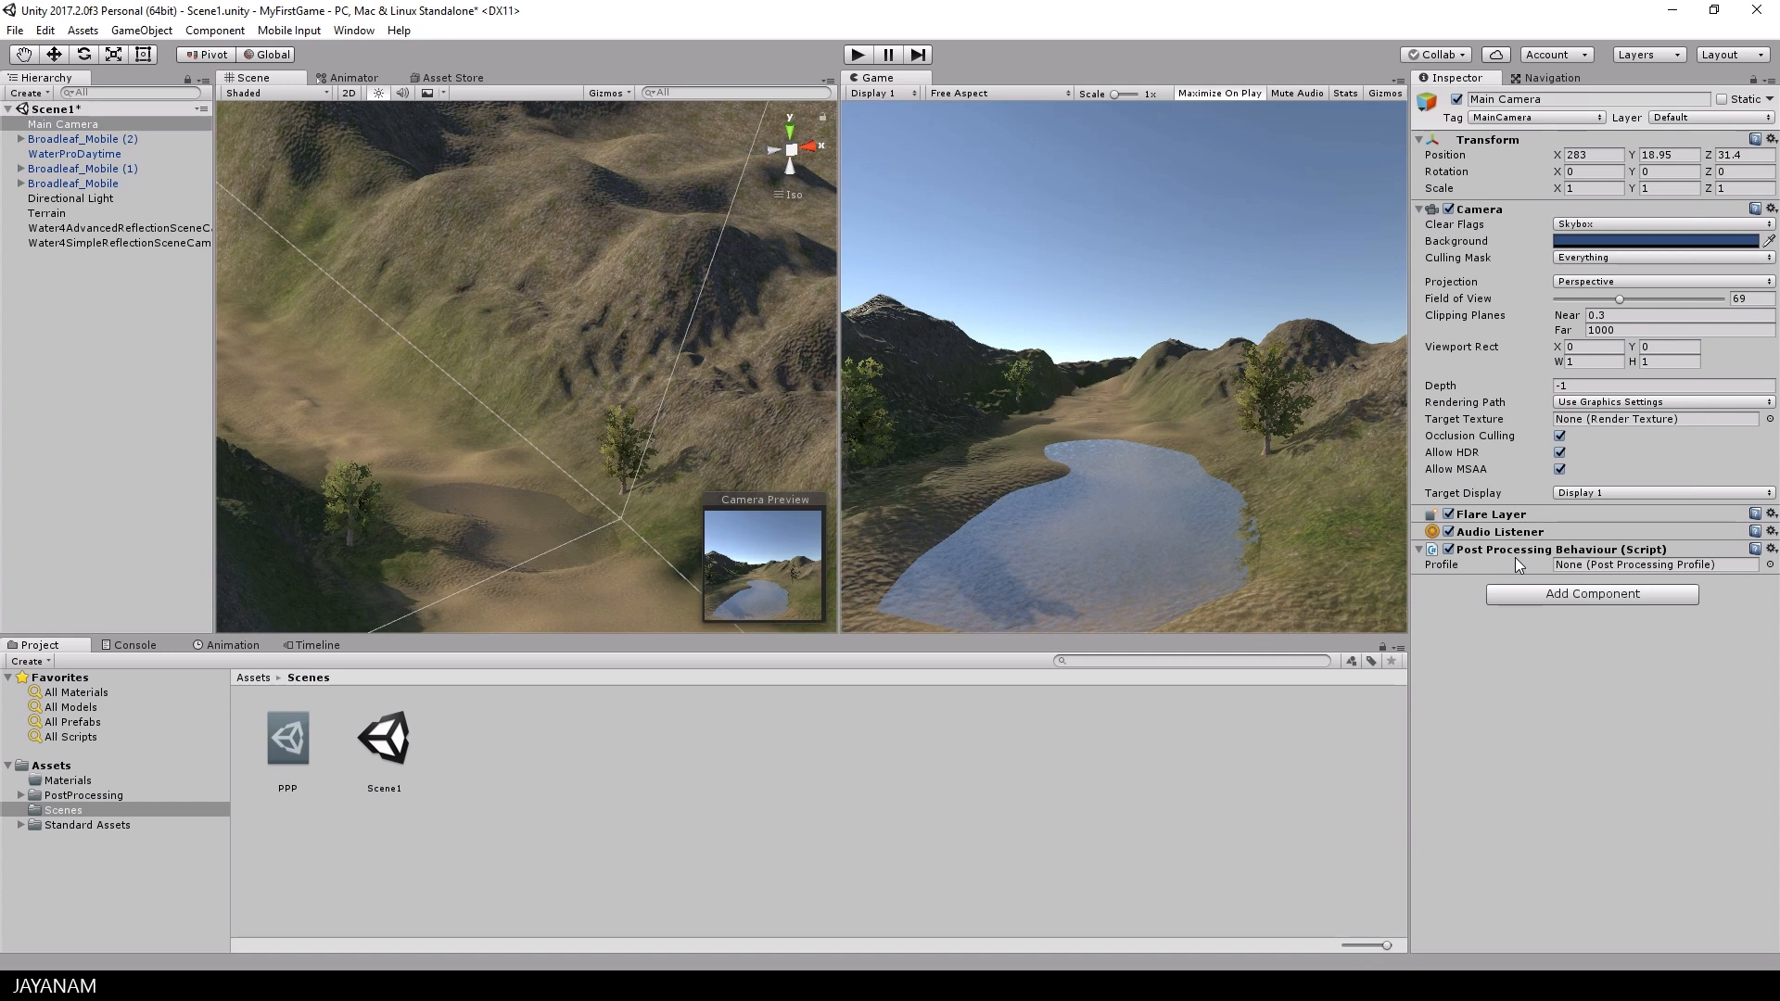
{"action": "left_click_drag", "start_coordinate": [286, 738], "coordinate": [1591, 566]}
Enable Antialiasing, Ambient Occlusion and Screen Space Reflection in the PPP profile.
{"action": "left_click", "coordinate": [296, 742]}
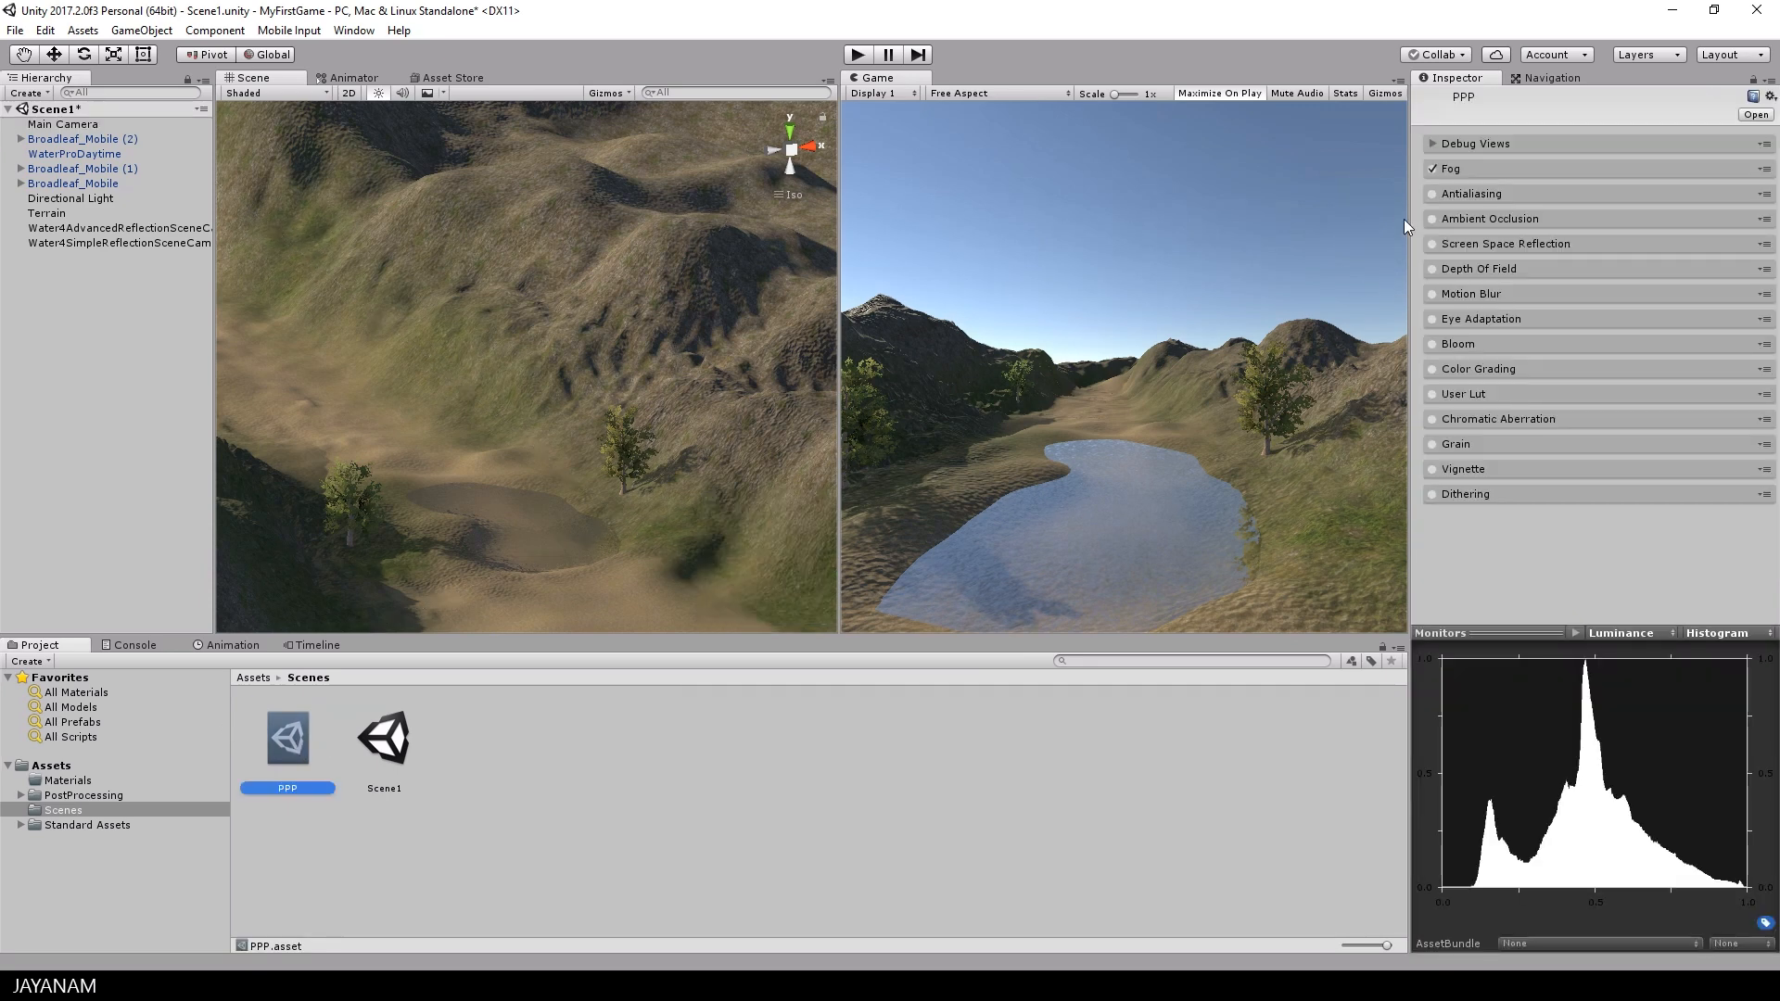
{"action": "left_click", "coordinate": [1432, 195]}
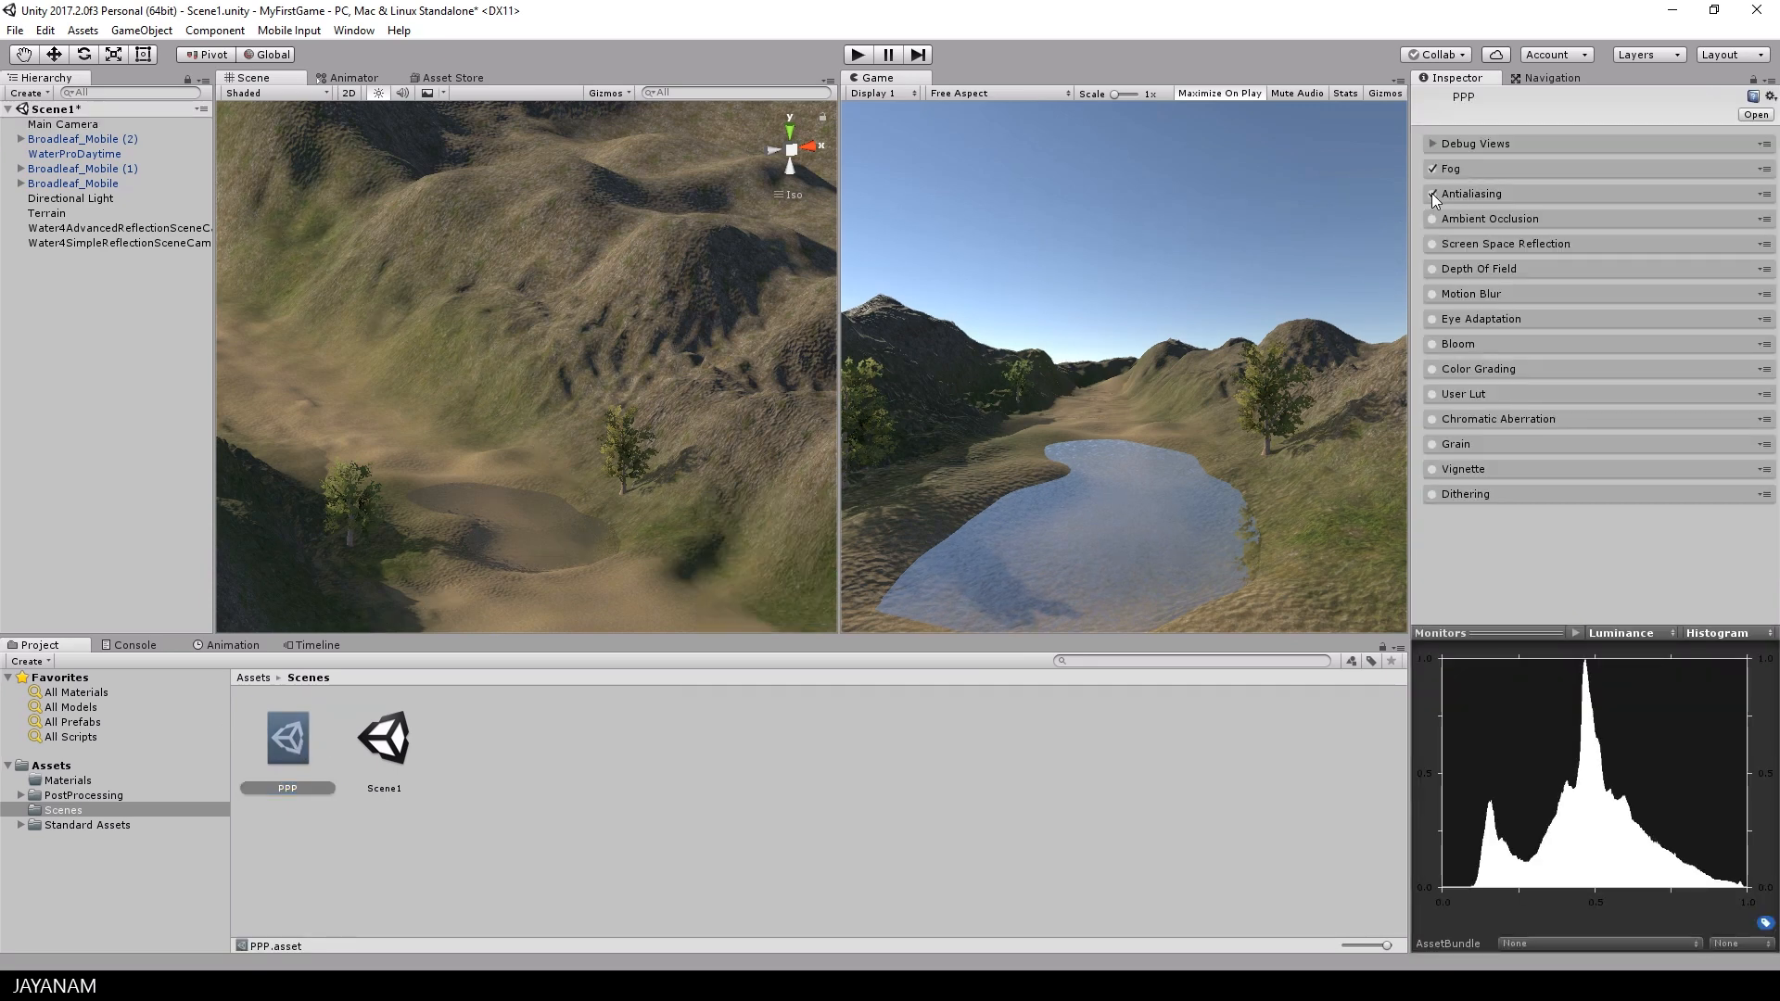
{"action": "left_click", "coordinate": [1433, 245]}
Enable Bloom in the PPP profile and set its intensity to 0.92.
{"action": "left_click", "coordinate": [1432, 343]}
{"action": "left_click", "coordinate": [1494, 341]}
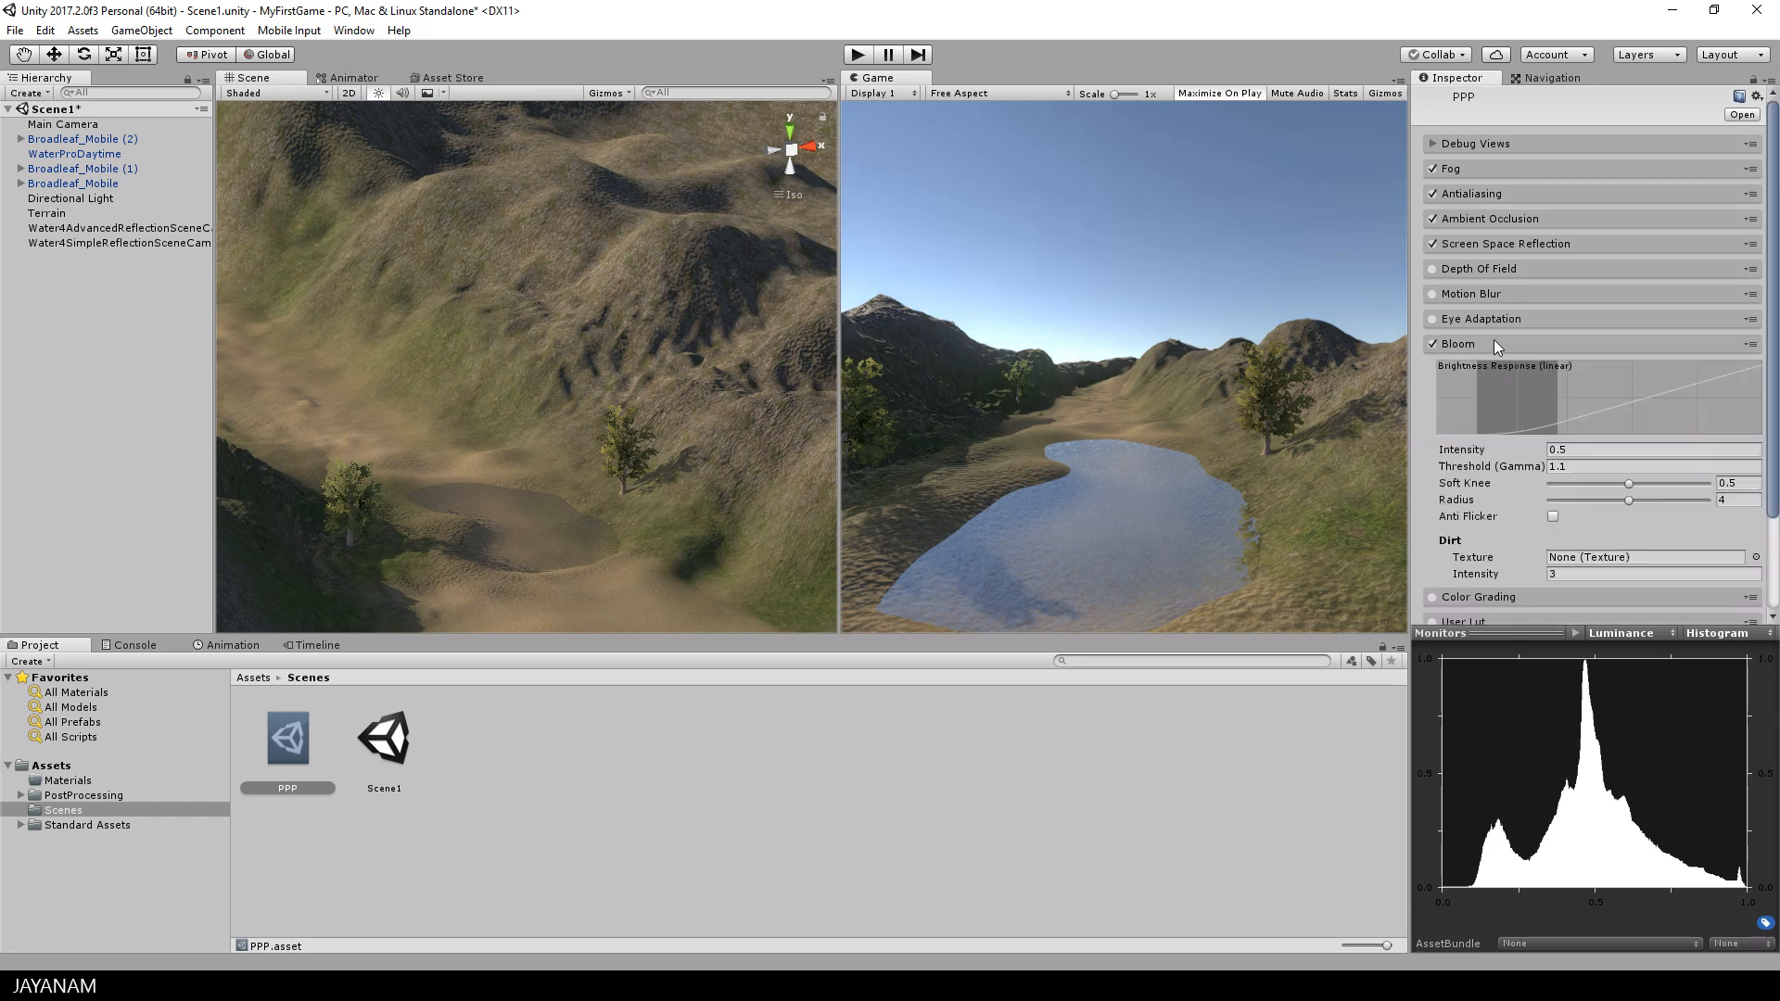
{"action": "mouse_move", "coordinate": [1481, 450]}
{"action": "left_mouse_down"}
{"action": "mouse_move", "coordinate": [1515, 450]}
{"action": "mouse_move", "coordinate": [1494, 455]}
{"action": "left_mouse_up"}
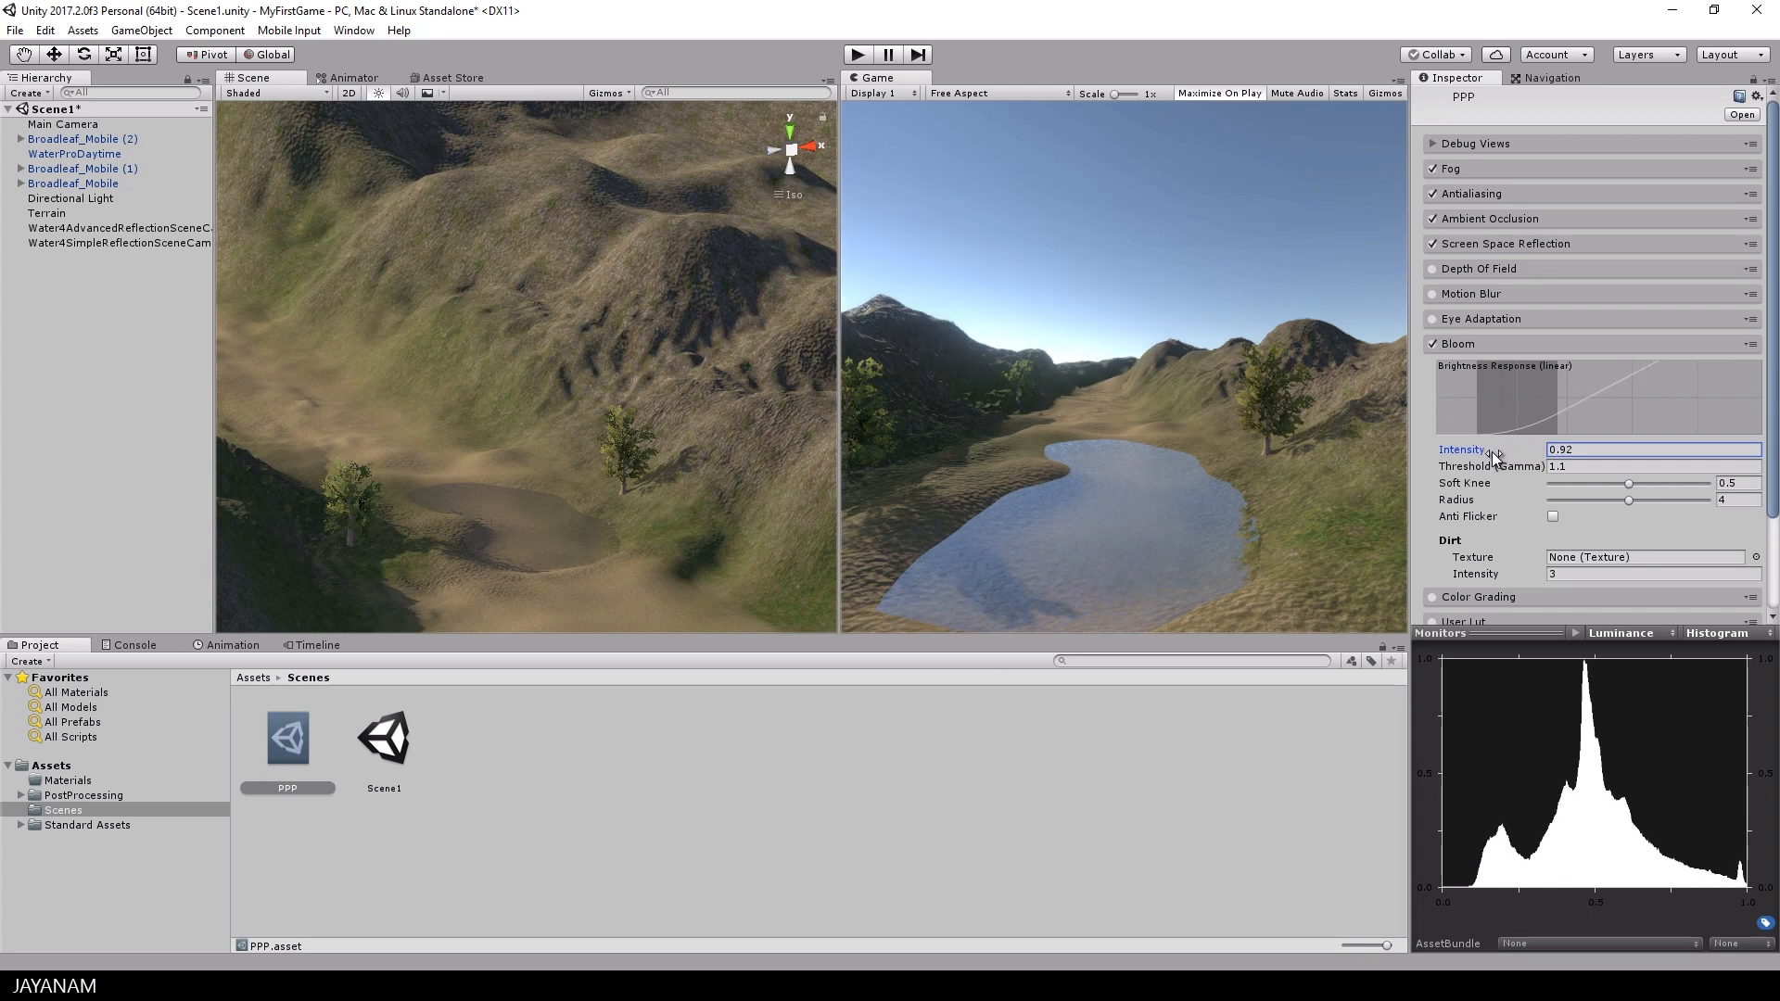
Enable Color Grading in the PPP profile and set its tonemapper to Filmic (ACES).
{"action": "scroll", "coordinate": [1521, 515], "scroll_direction": "down", "scroll_amount": 3}
{"action": "left_click", "coordinate": [1432, 486]}
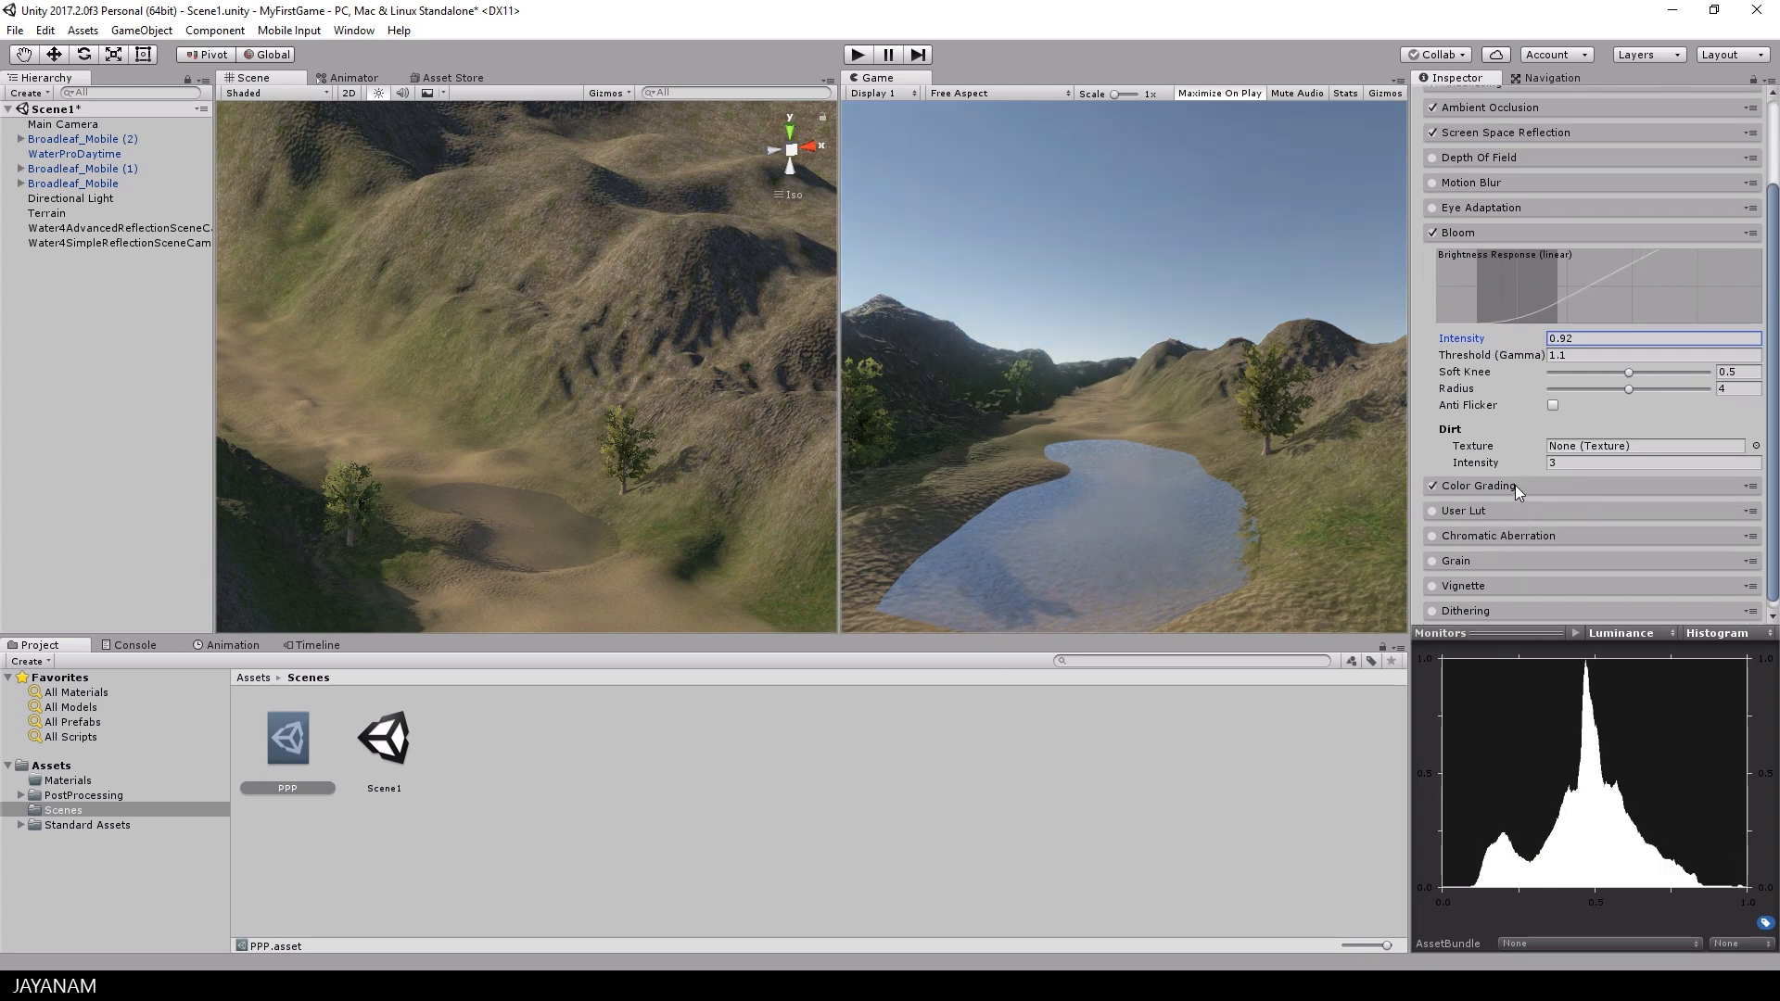
{"action": "left_click", "coordinate": [1515, 486]}
{"action": "scroll", "coordinate": [1539, 469], "scroll_direction": "down", "scroll_amount": 3}
{"action": "left_click", "coordinate": [1616, 408]}
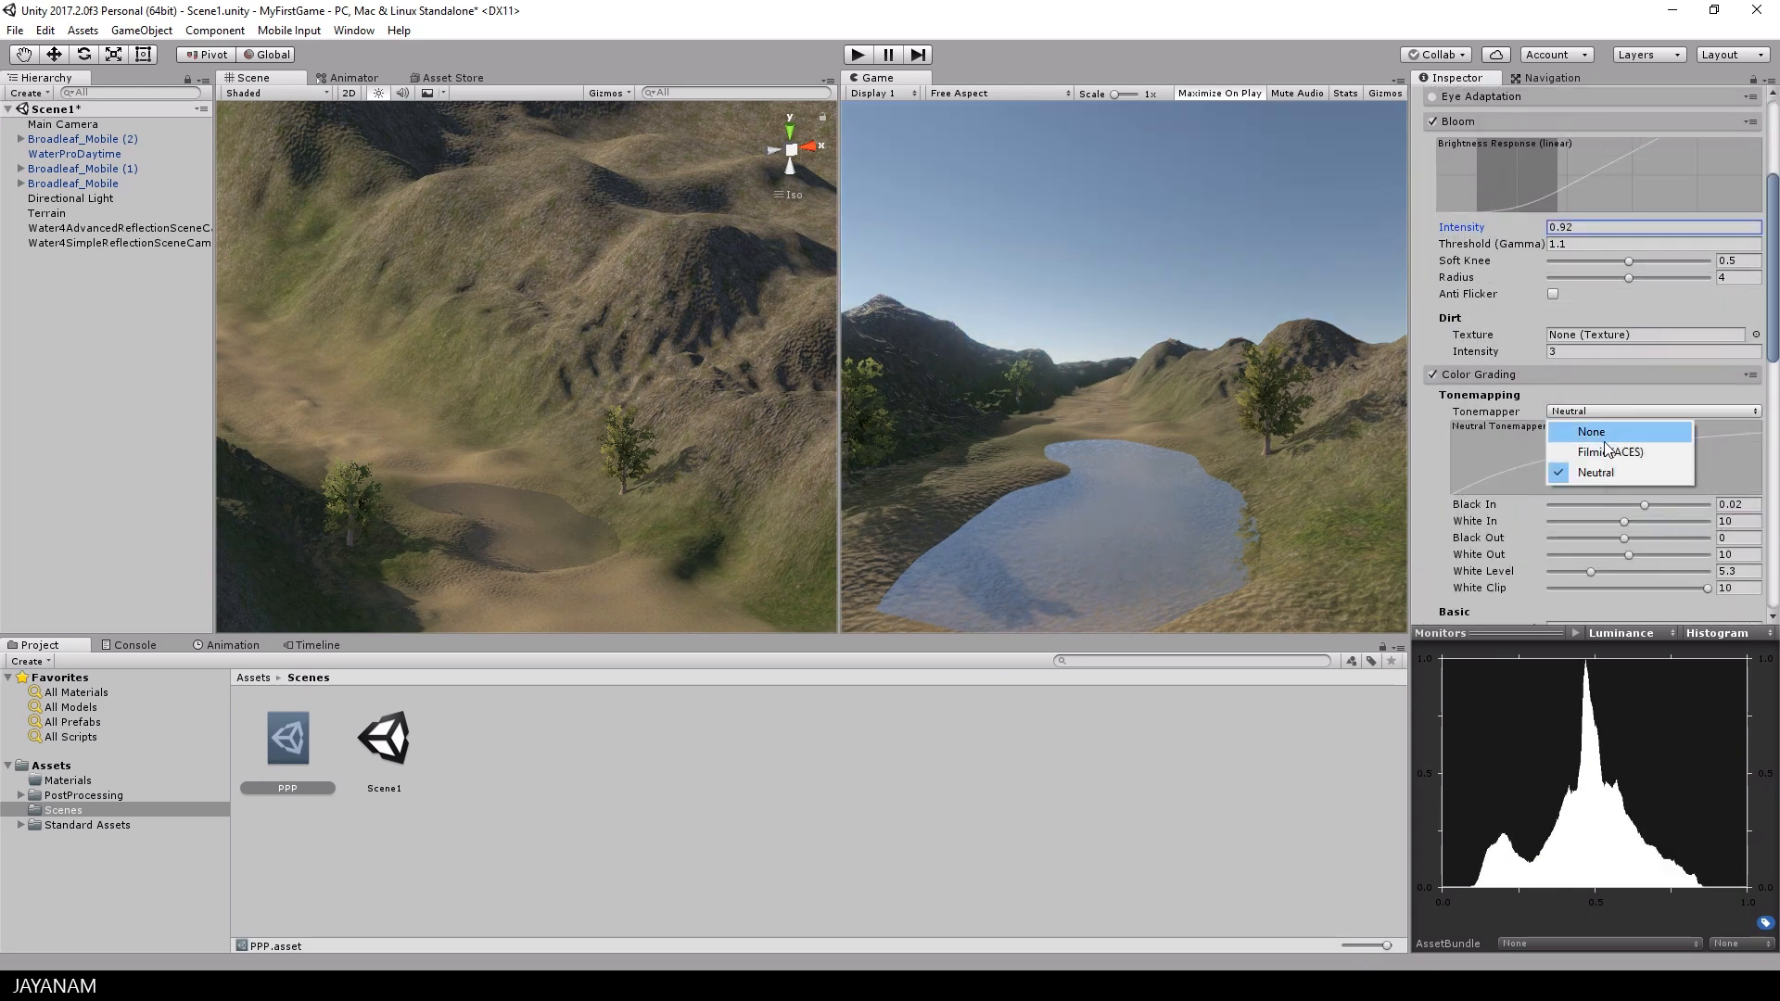
{"action": "left_click", "coordinate": [1603, 450]}
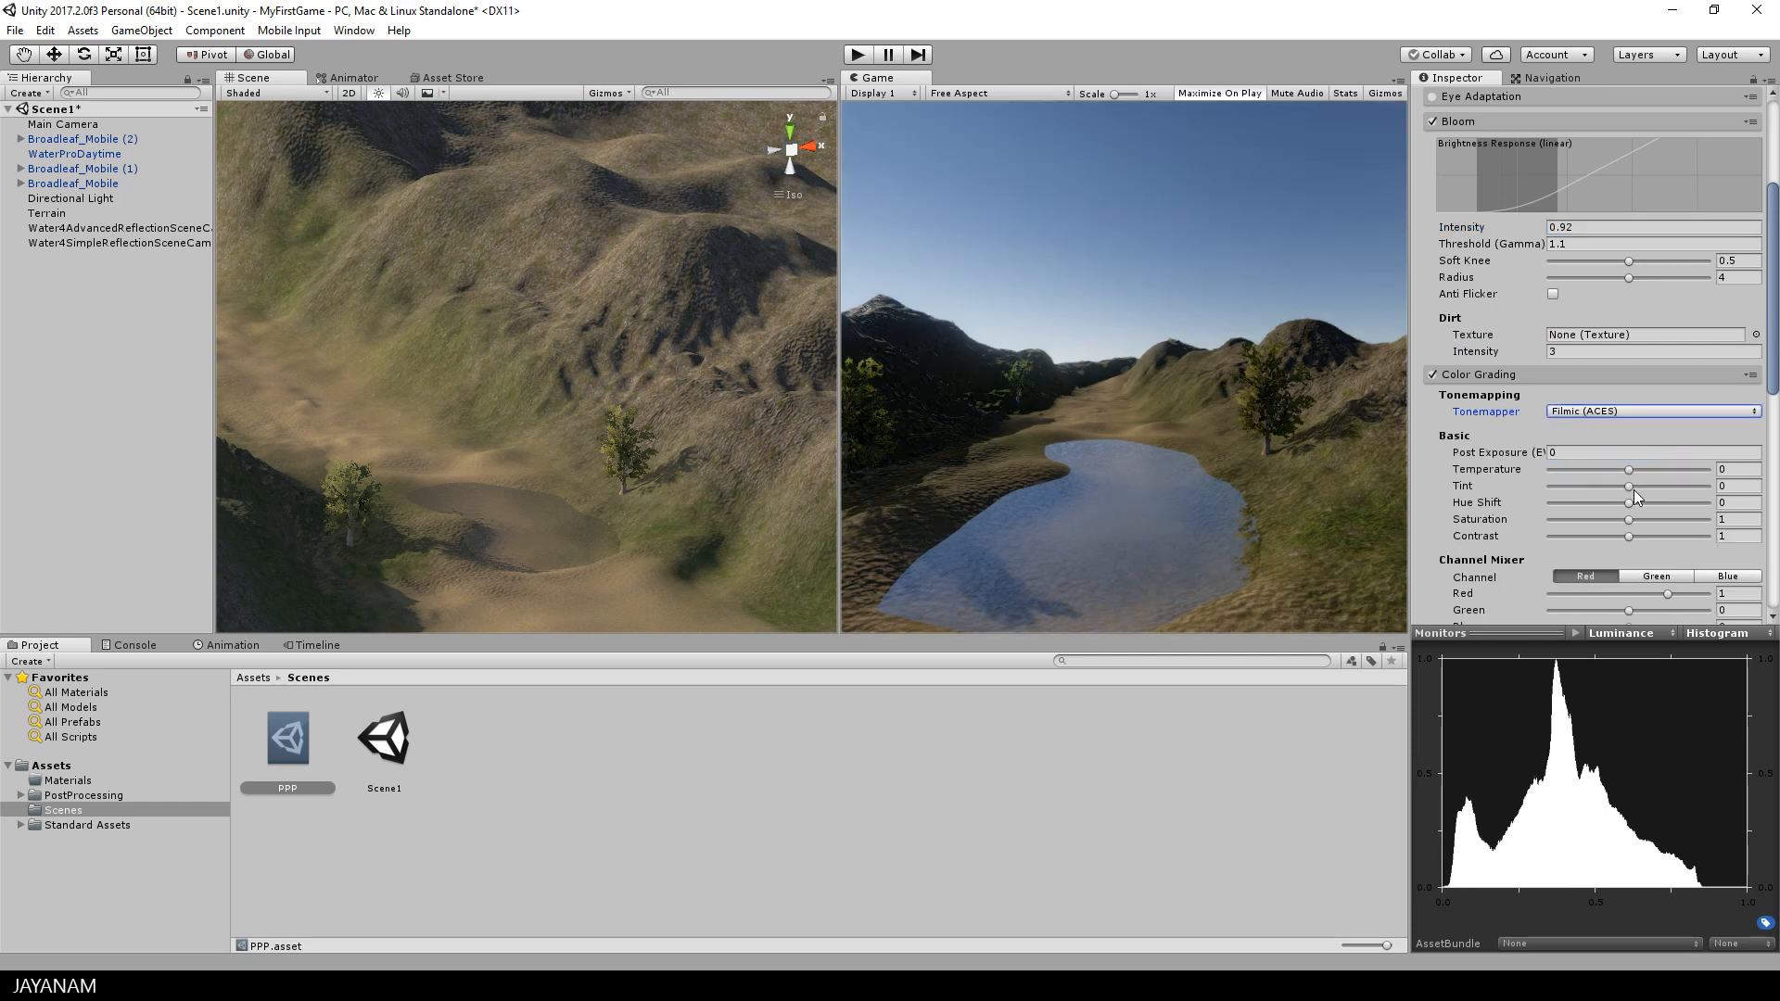
Set the Color Grading temperature to 4 and post exposure to 0.58, and shift the Slope trackball slightly towards red.
{"action": "left_click_drag", "start_coordinate": [1629, 470], "coordinate": [1633, 471]}
{"action": "left_click_drag", "start_coordinate": [1501, 455], "coordinate": [1521, 457]}
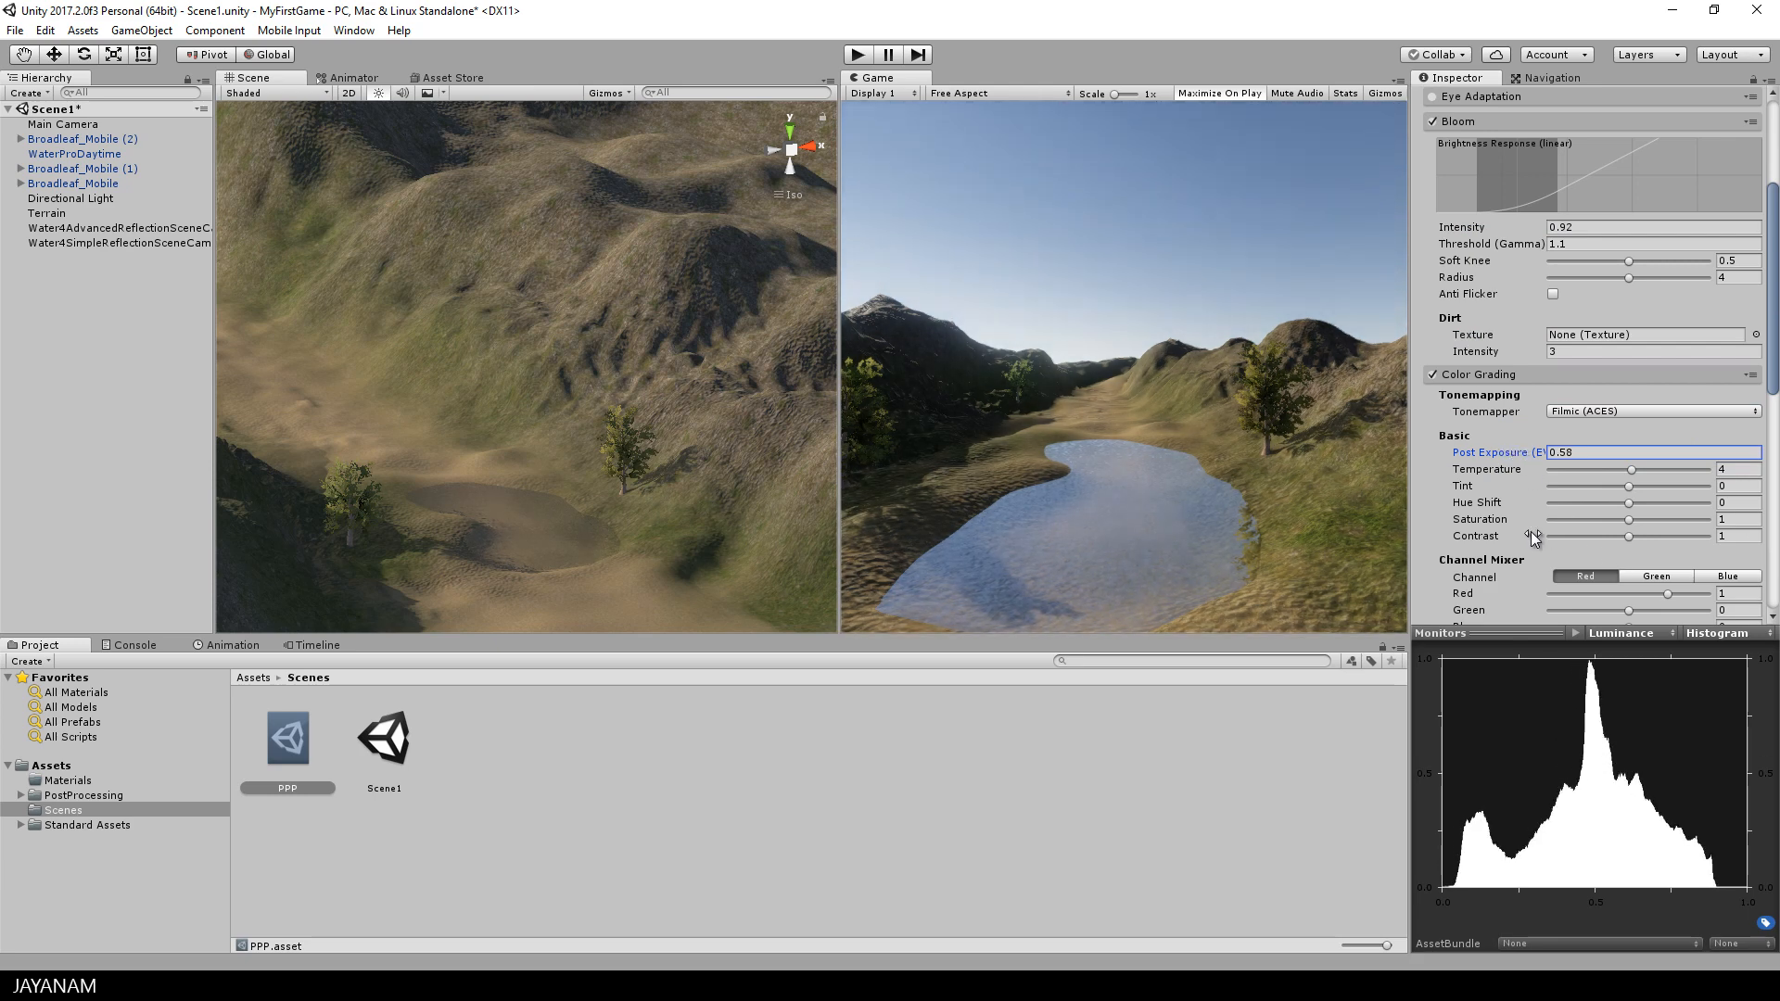
{"action": "scroll", "coordinate": [1532, 531], "scroll_direction": "down", "scroll_amount": 4}
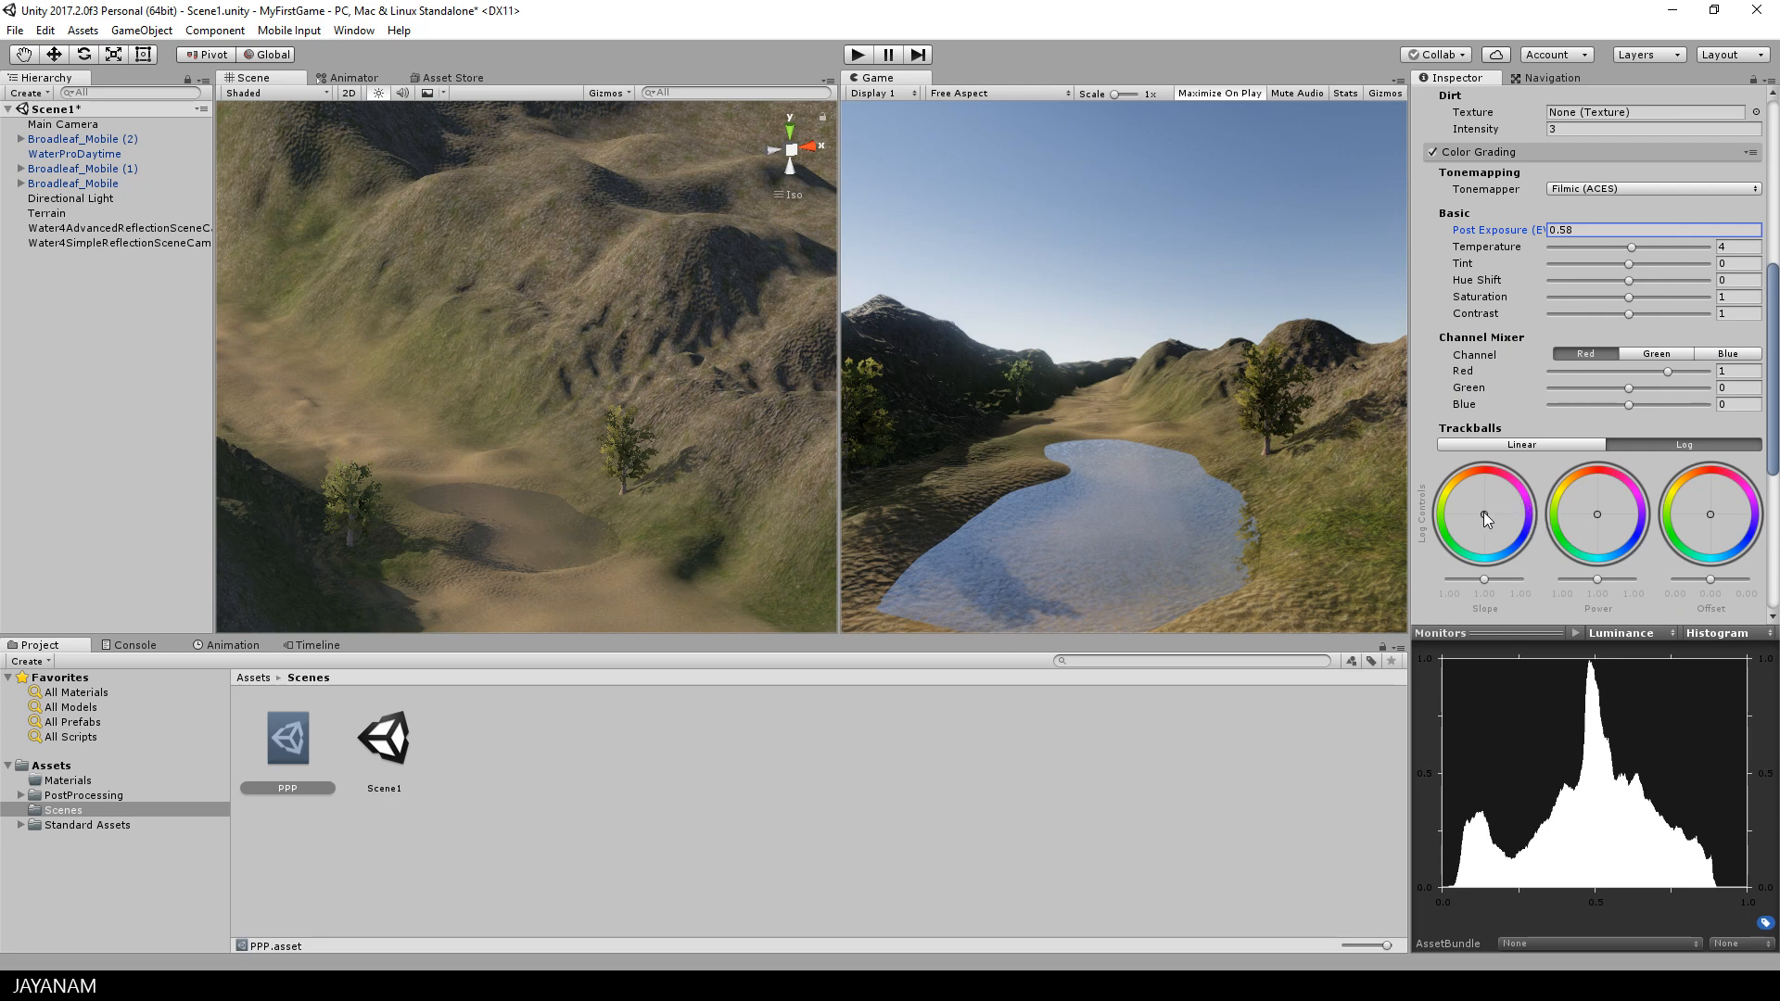
{"action": "left_click_drag", "start_coordinate": [1483, 512], "coordinate": [1489, 510]}
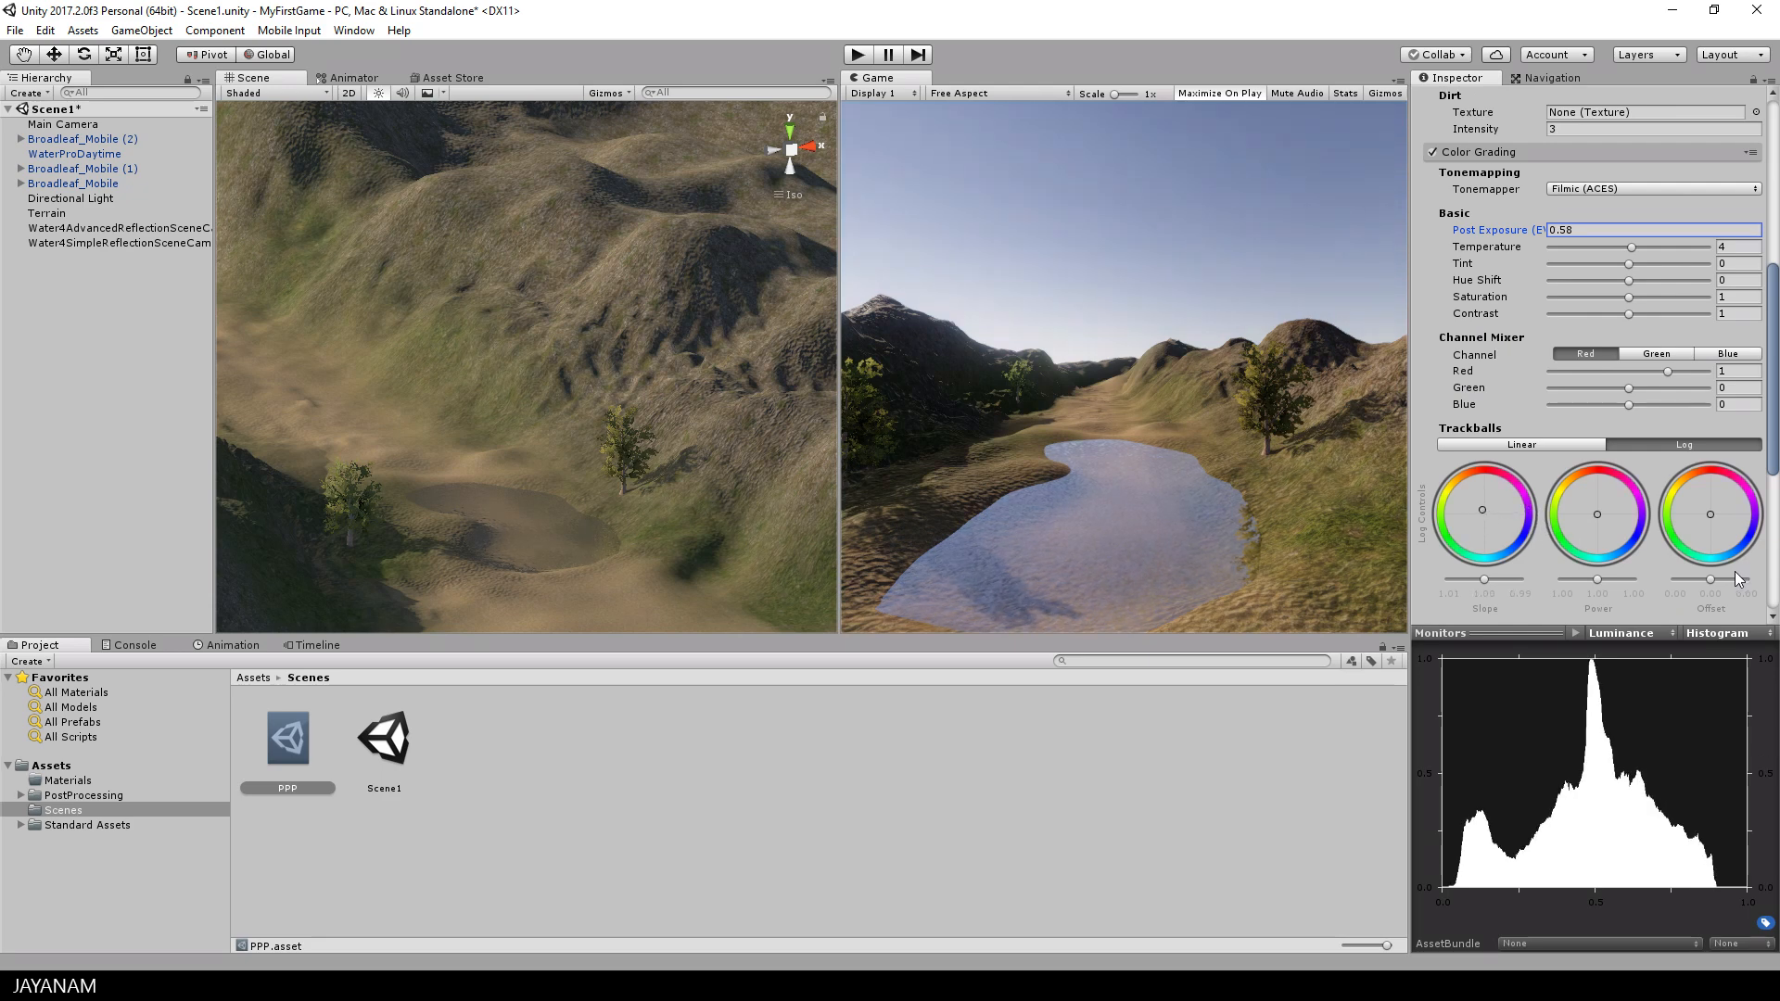
Enable the Vignette effect in the PPP profile, fine-tune its settings and run the game to preview the result.
{"action": "scroll", "coordinate": [1589, 583], "scroll_direction": "down", "scroll_amount": 6}
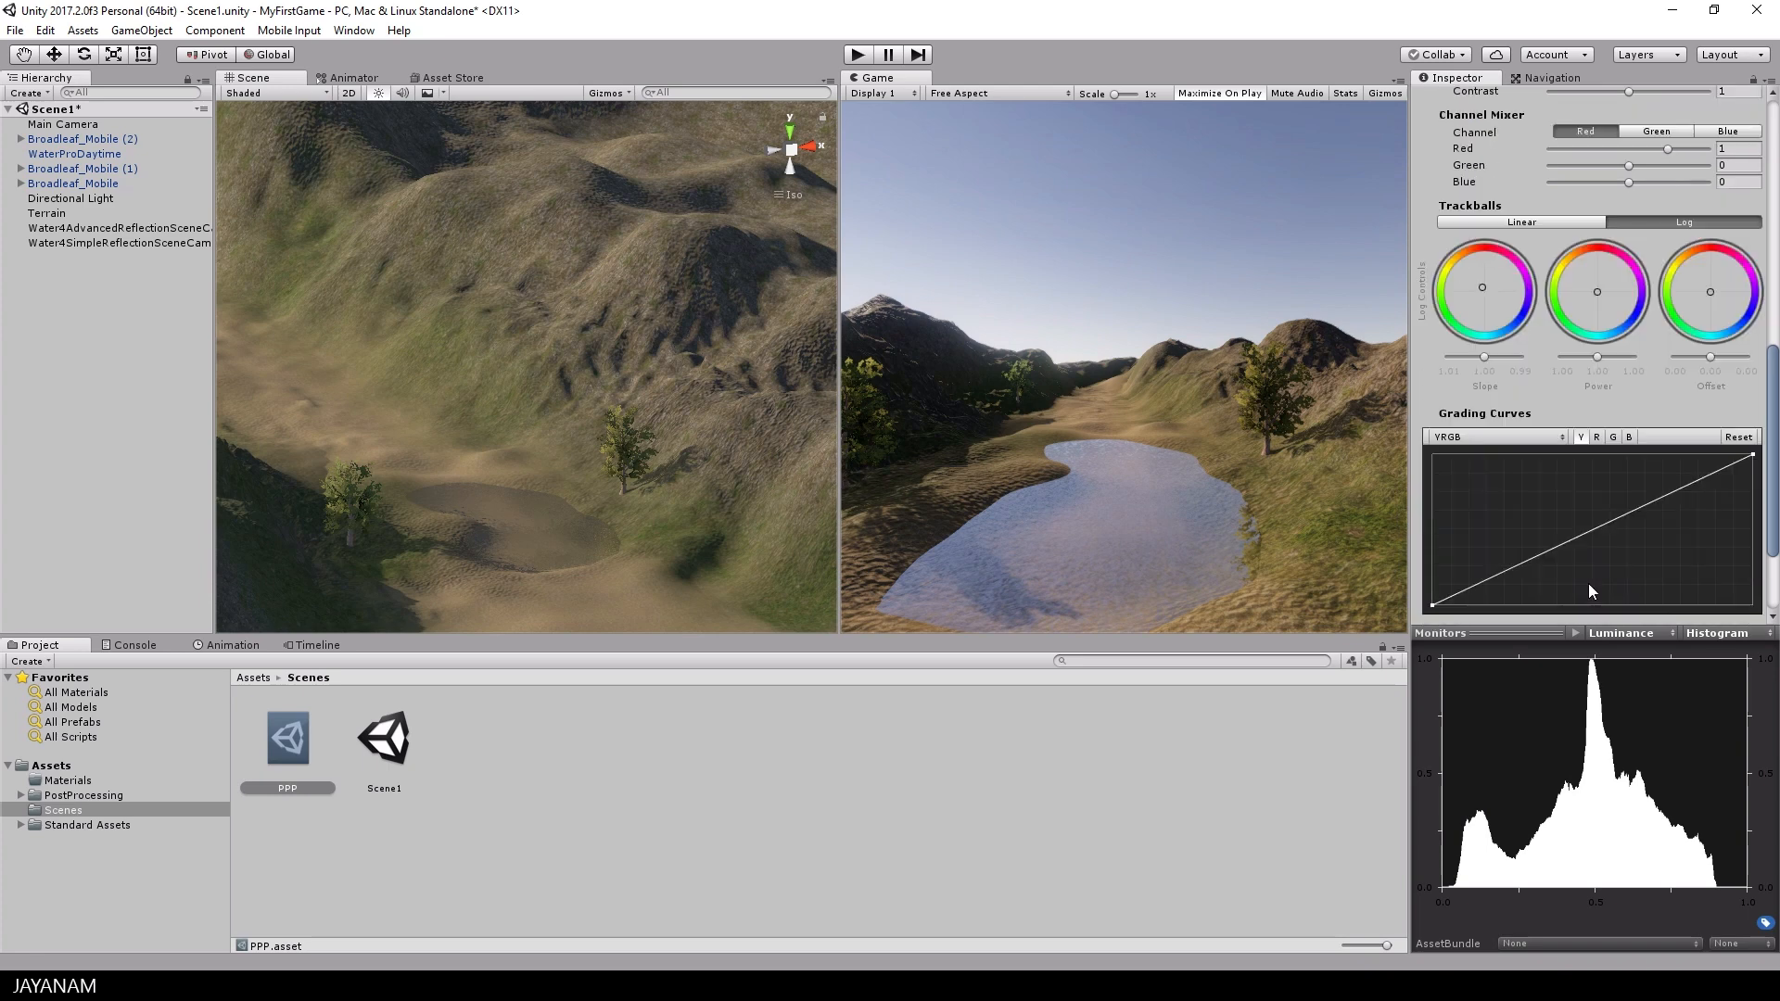
{"action": "left_click", "coordinate": [1433, 570]}
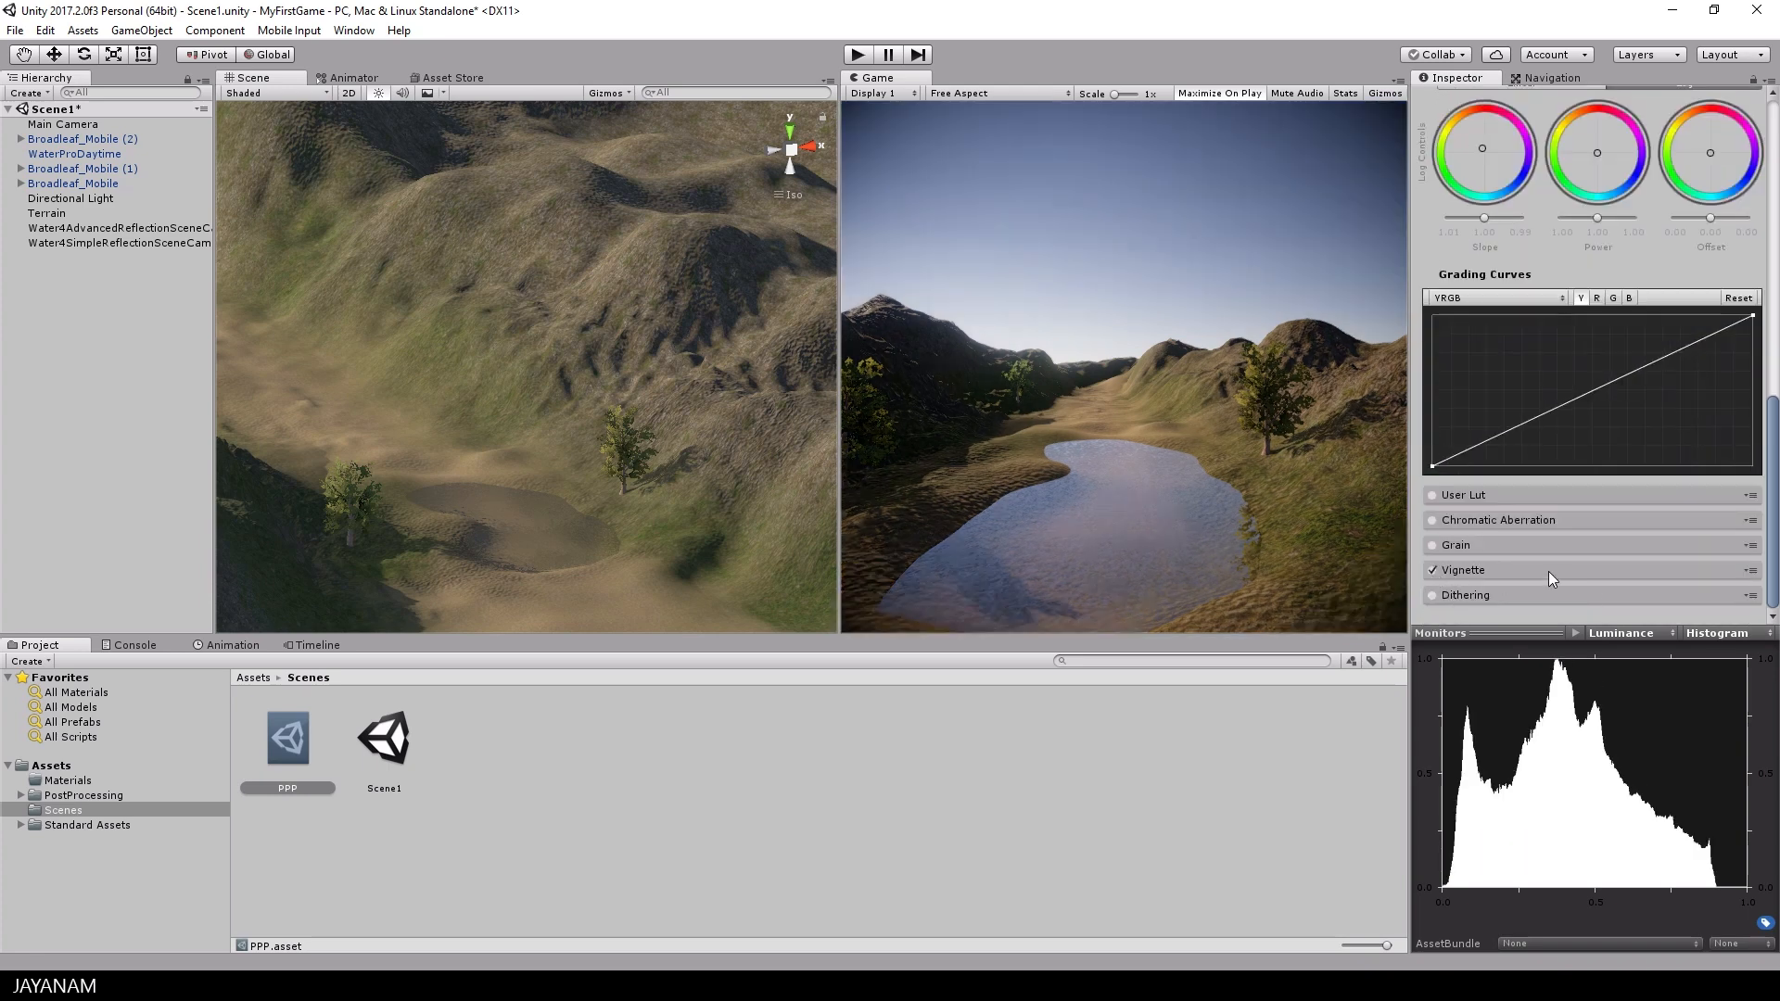
{"action": "left_click", "coordinate": [1548, 571]}
{"action": "left_click_drag", "start_coordinate": [1620, 523], "coordinate": [1604, 523]}
{"action": "left_click", "coordinate": [859, 56]}
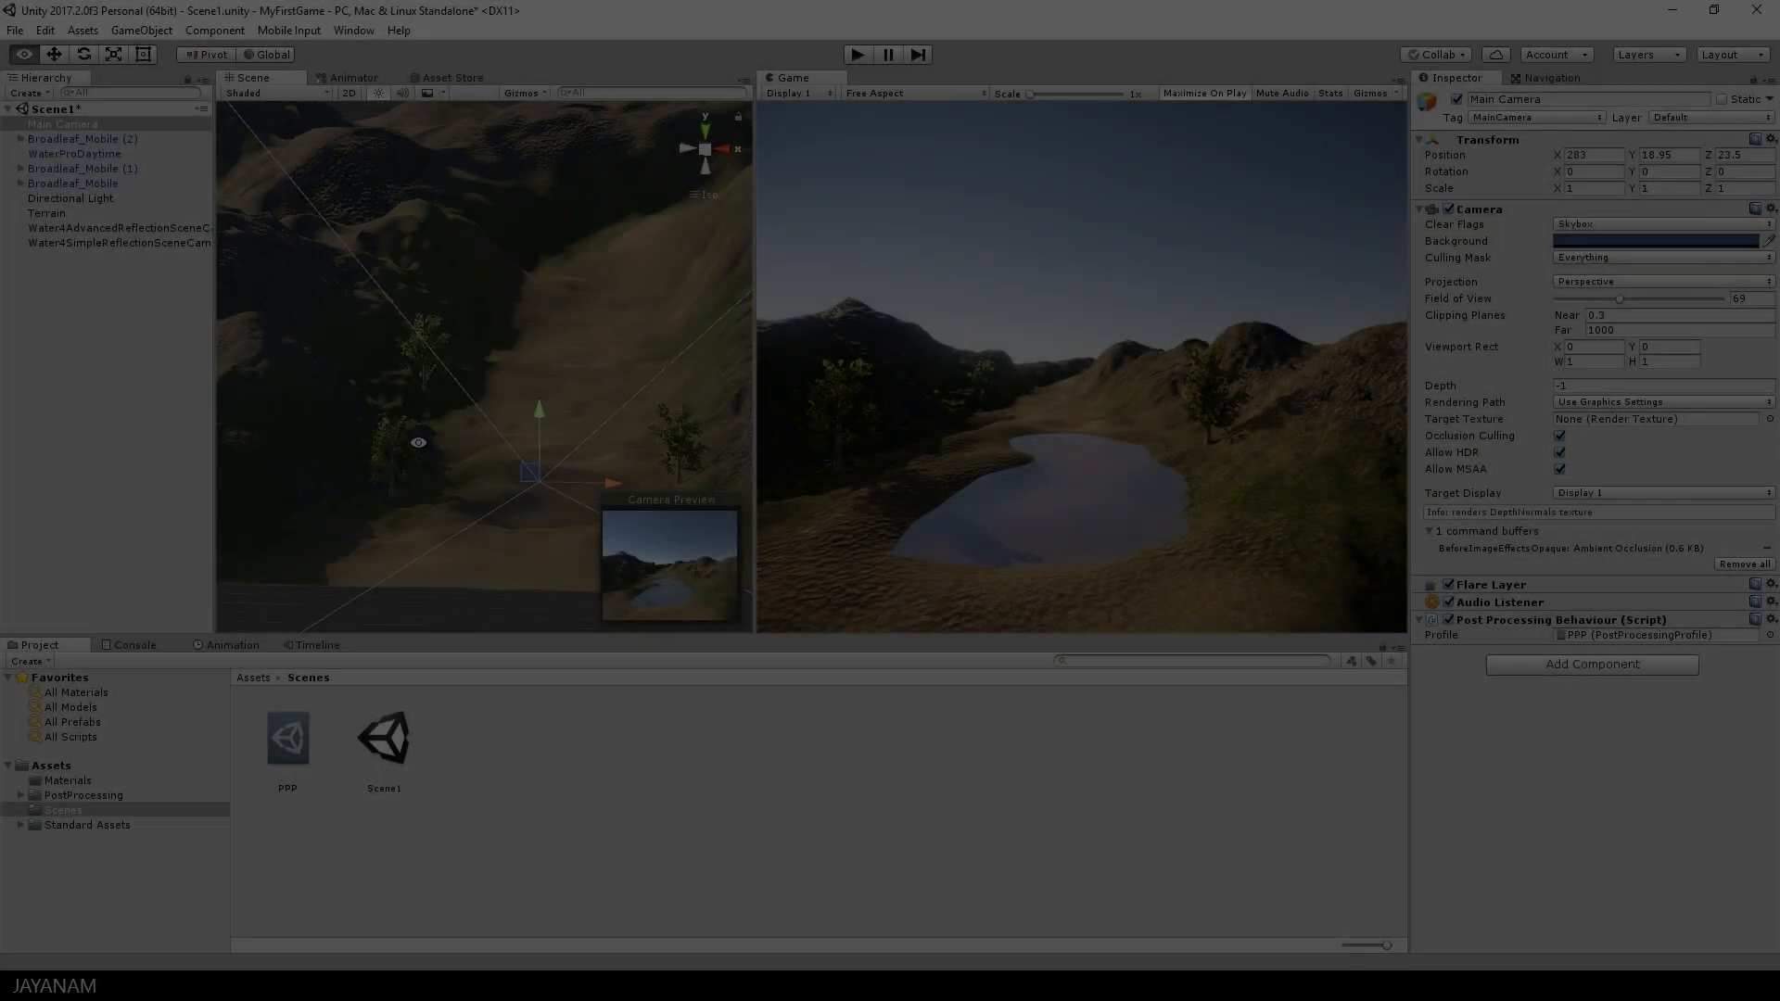
Download the Barrels Pack PBR, Realistic Sandbags and Rock and Boulders 2 packages from the Asset Store downloads list.
{"action": "mouse_move", "coordinate": [418, 442]}
{"action": "left_mouse_down", "text": "alt"}
{"action": "mouse_move", "coordinate": [395, 451]}
{"action": "mouse_move", "coordinate": [417, 457]}
{"action": "left_mouse_up", "text": "alt"}
{"action": "left_click", "coordinate": [453, 77]}
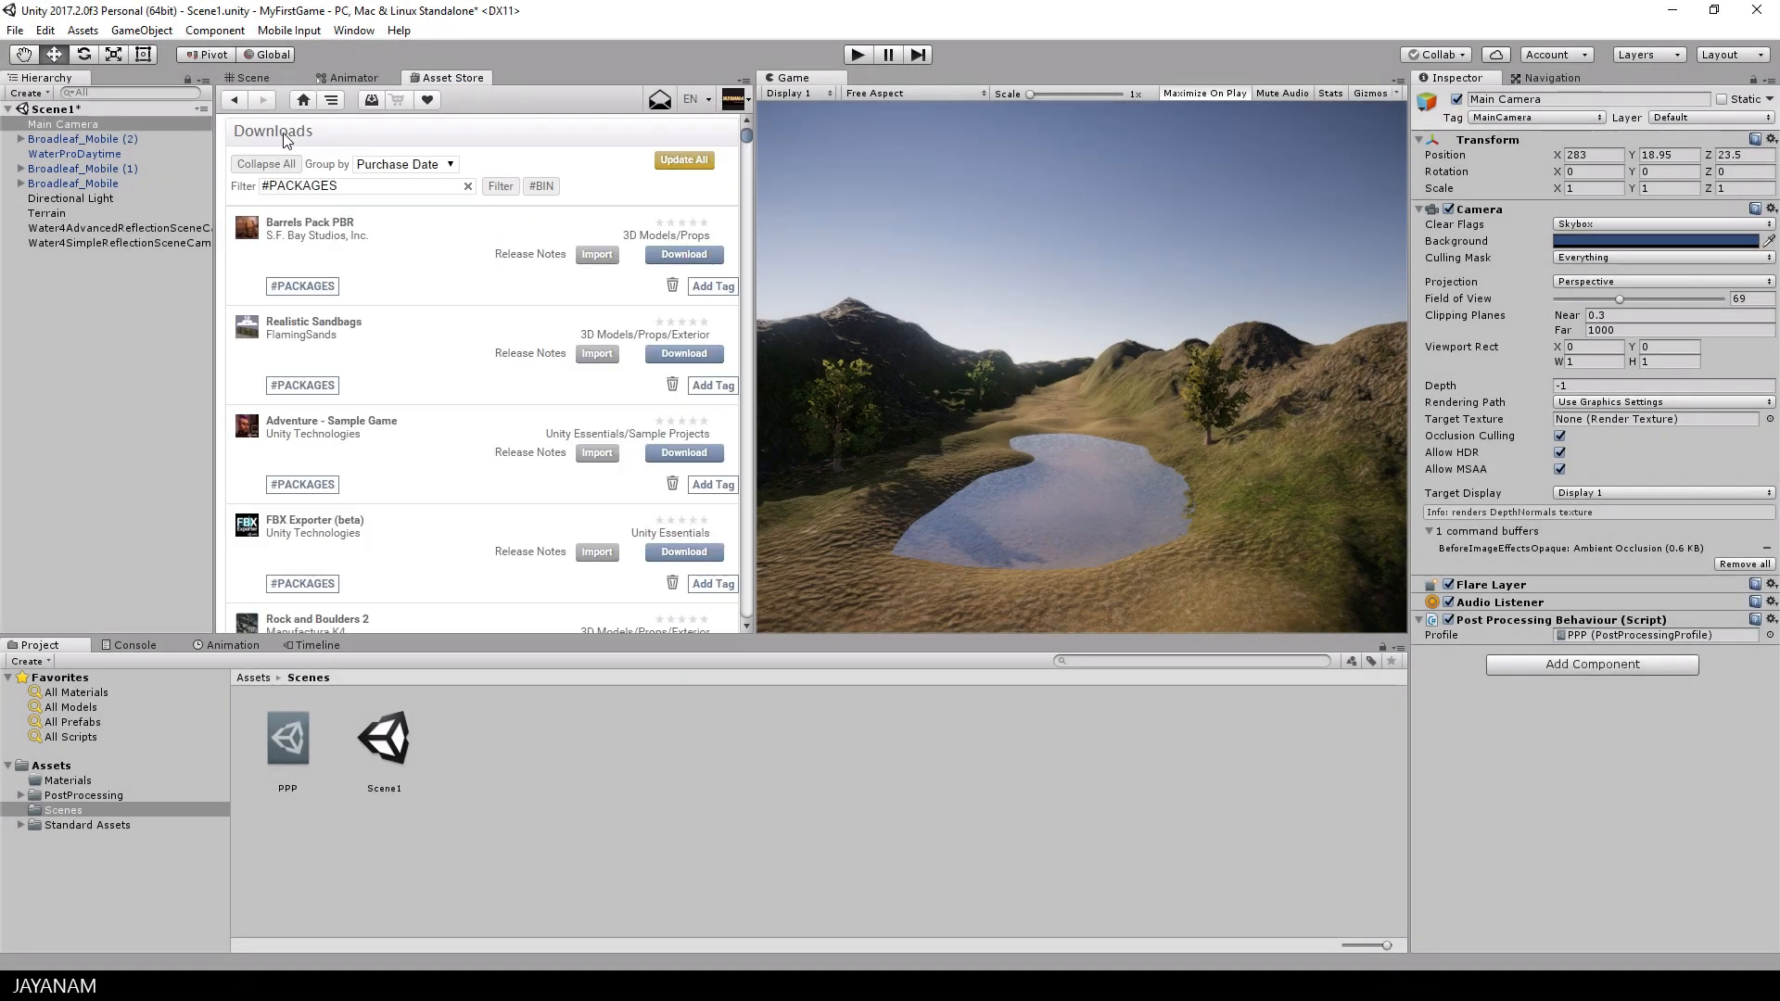
{"action": "left_click", "coordinate": [686, 255]}
{"action": "left_click", "coordinate": [684, 353]}
{"action": "scroll", "coordinate": [498, 366], "scroll_direction": "down", "scroll_amount": 3}
{"action": "scroll", "coordinate": [491, 399], "scroll_direction": "down", "scroll_amount": 3}
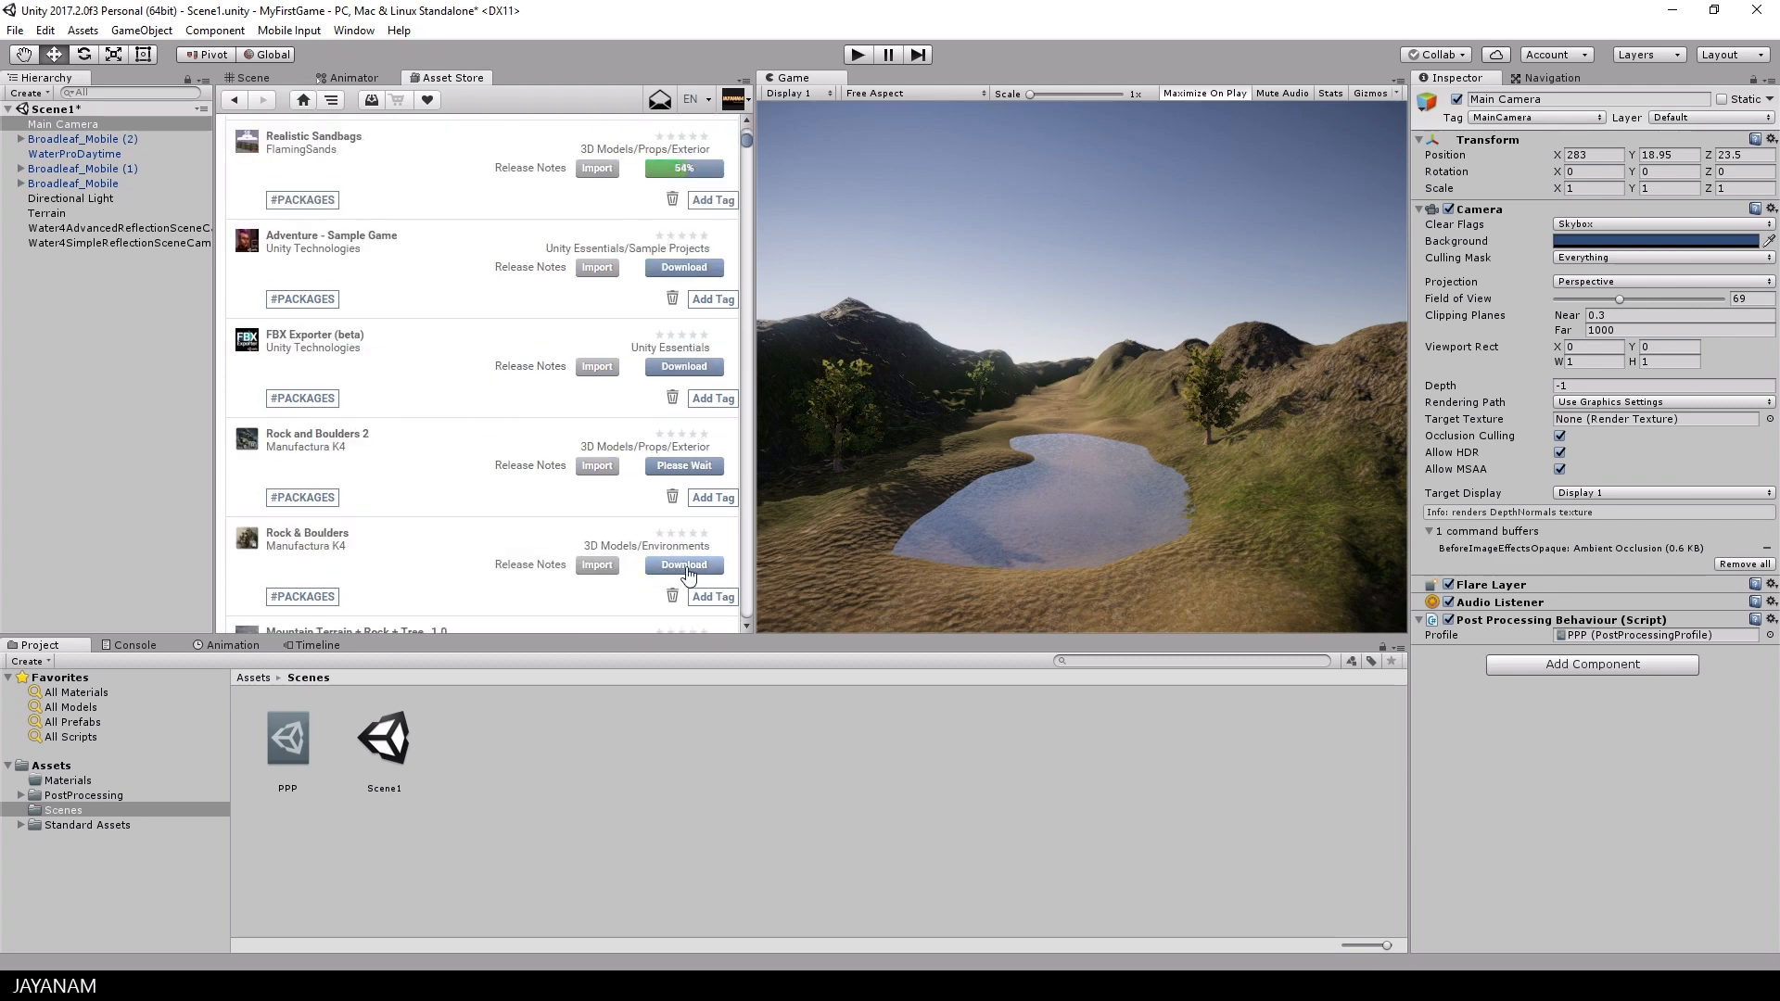
{"action": "scroll", "coordinate": [483, 416], "scroll_direction": "up", "scroll_amount": 5}
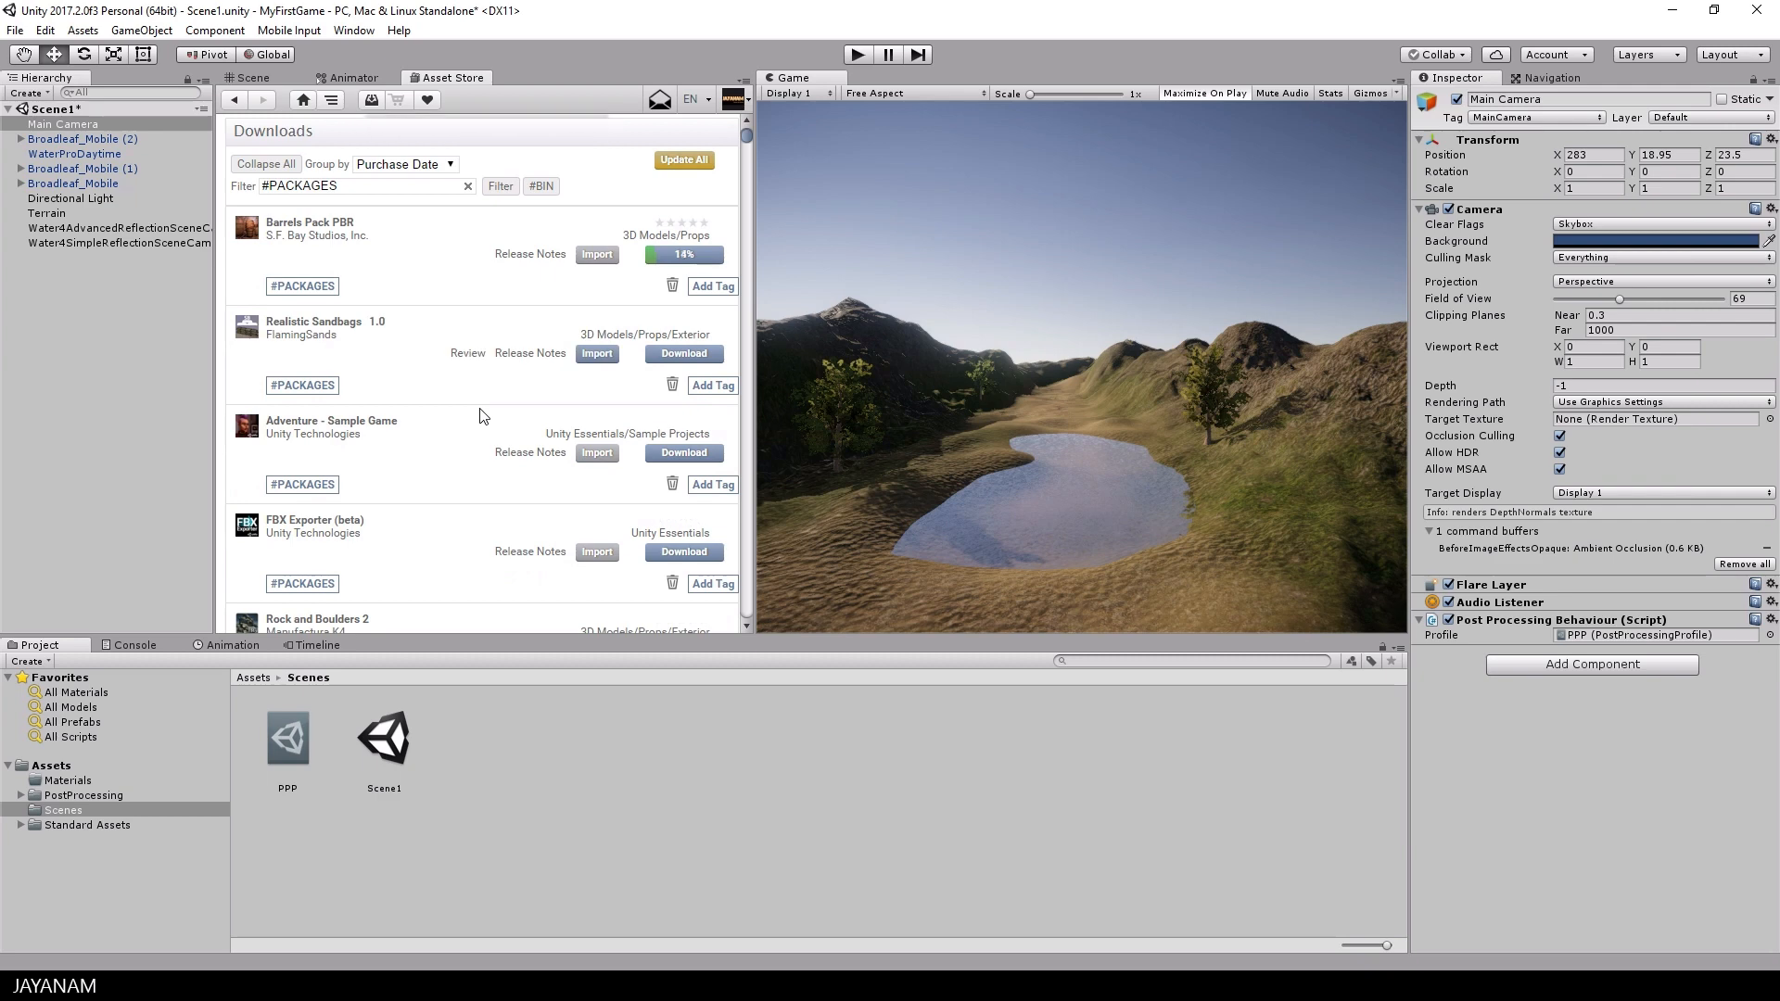
Import all files of the Realistic Sandbags package into the project.
{"action": "left_click", "coordinate": [596, 355]}
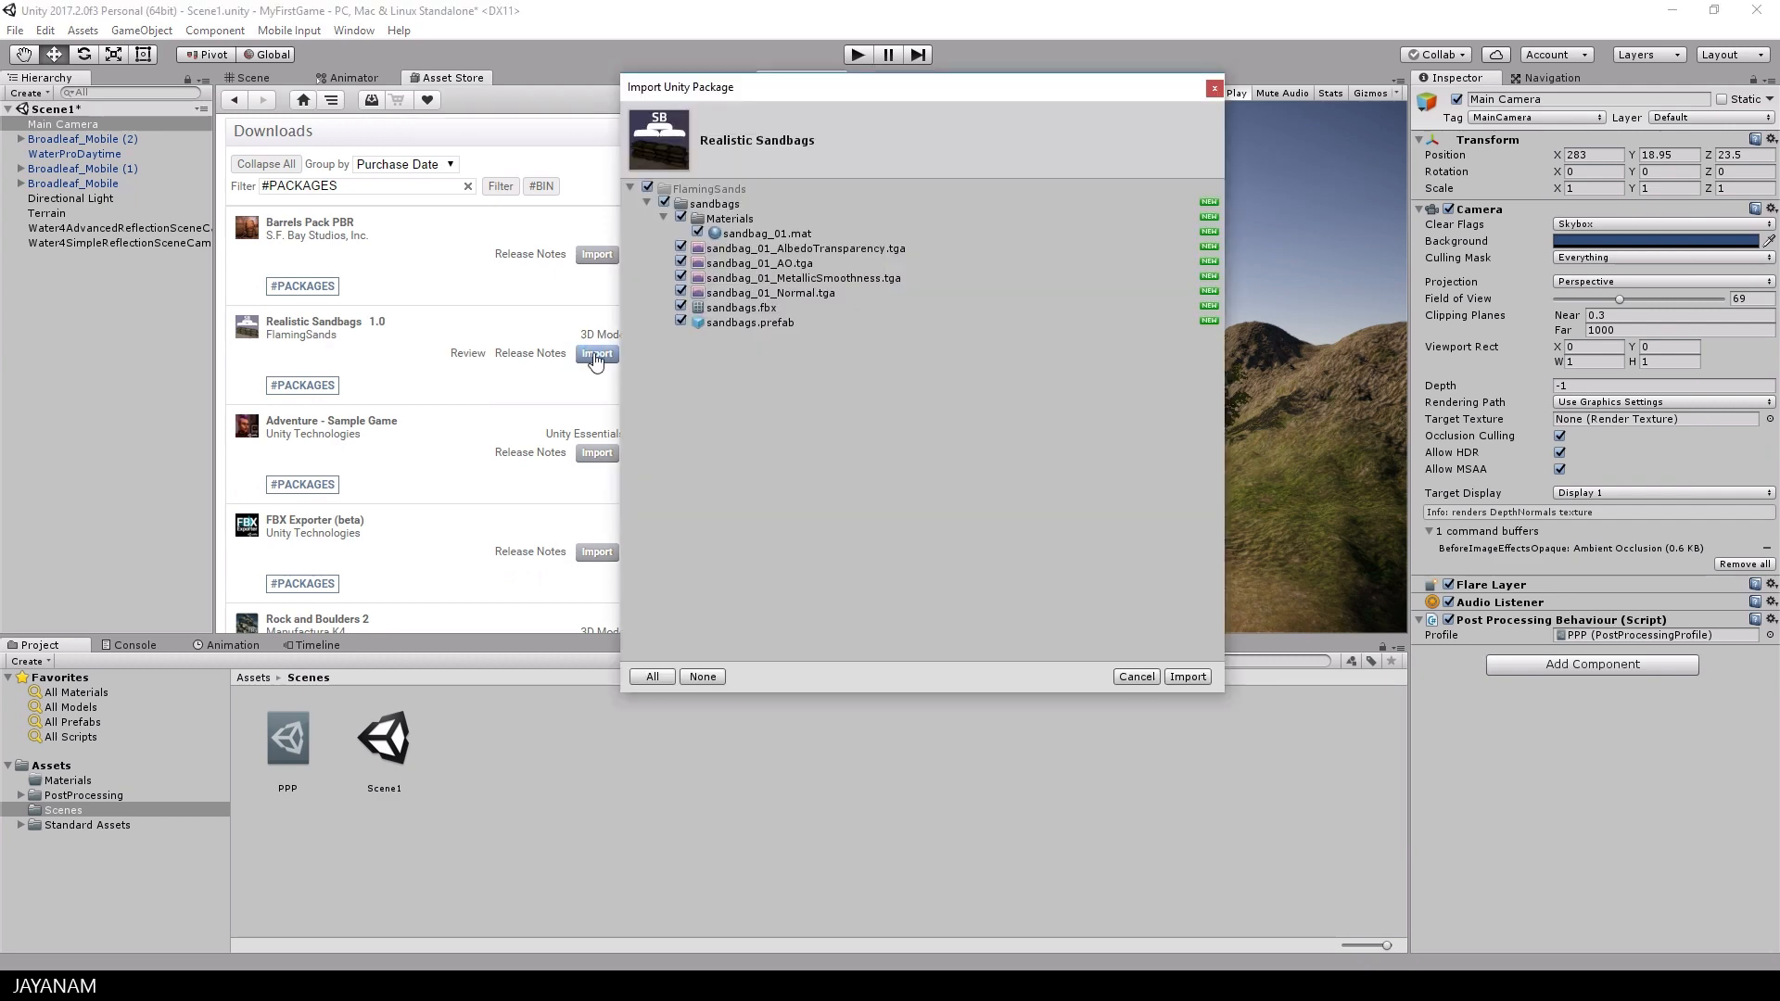
{"action": "left_click", "coordinate": [1188, 676]}
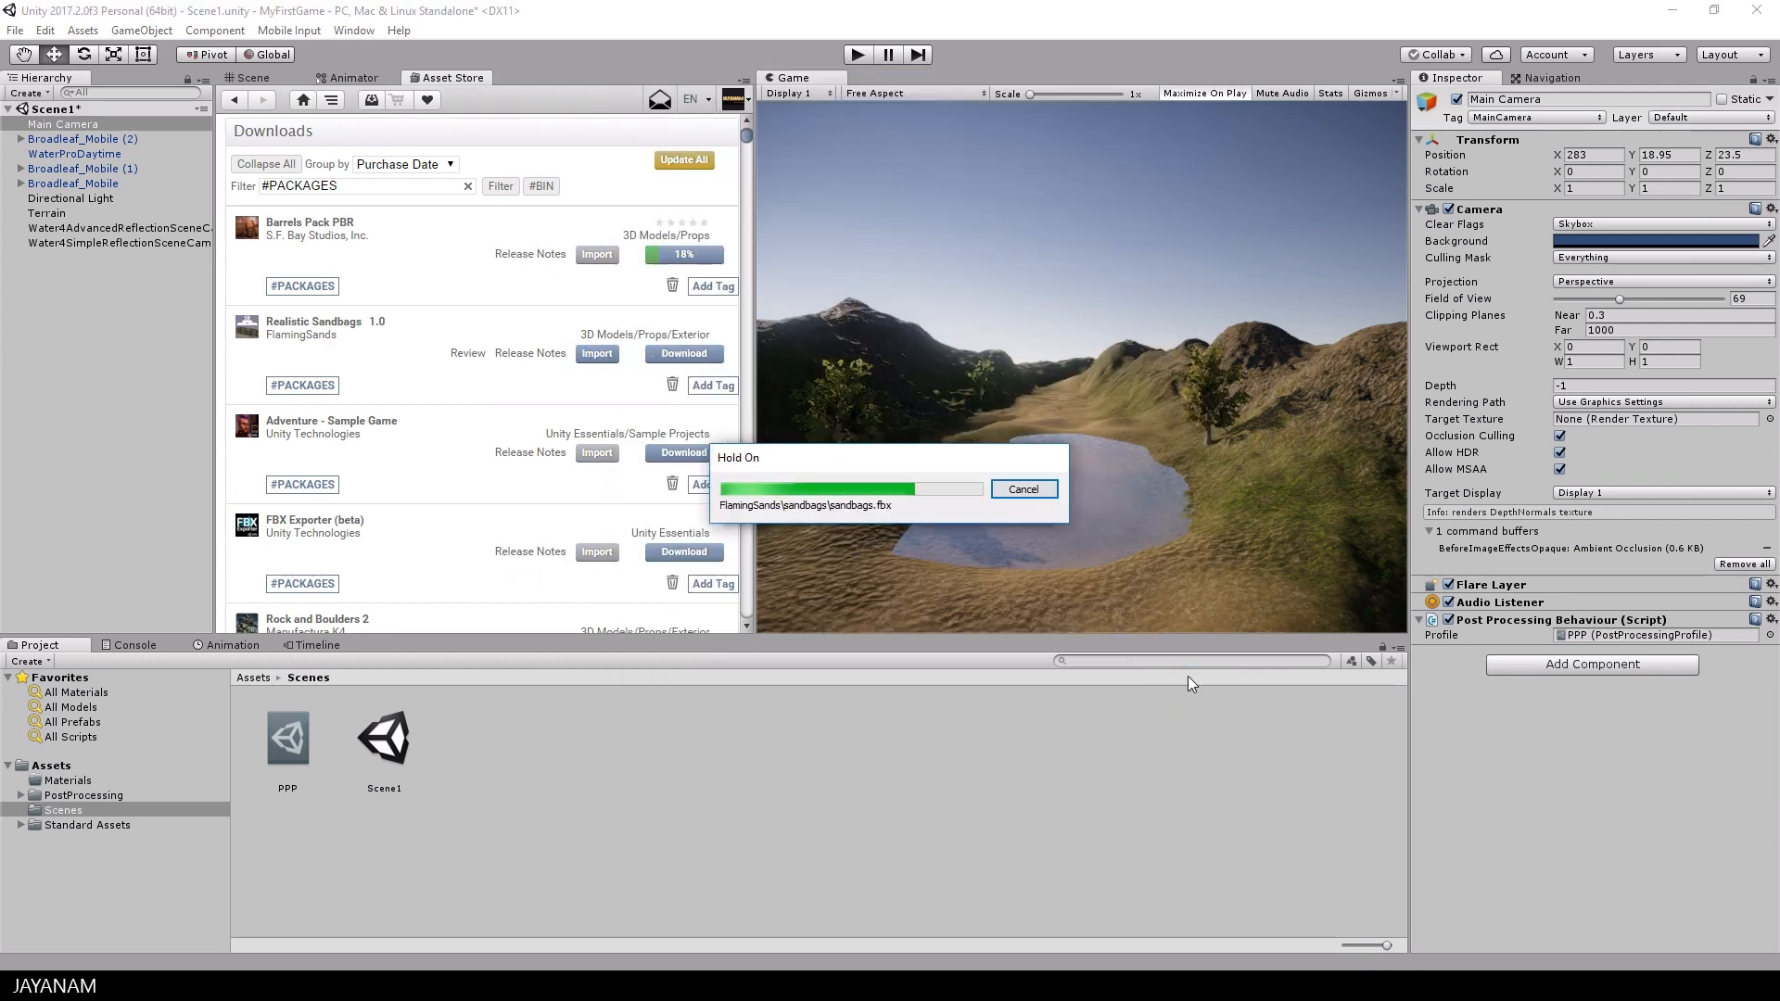
{"action": "scroll", "coordinate": [554, 539], "scroll_direction": "down", "scroll_amount": 2}
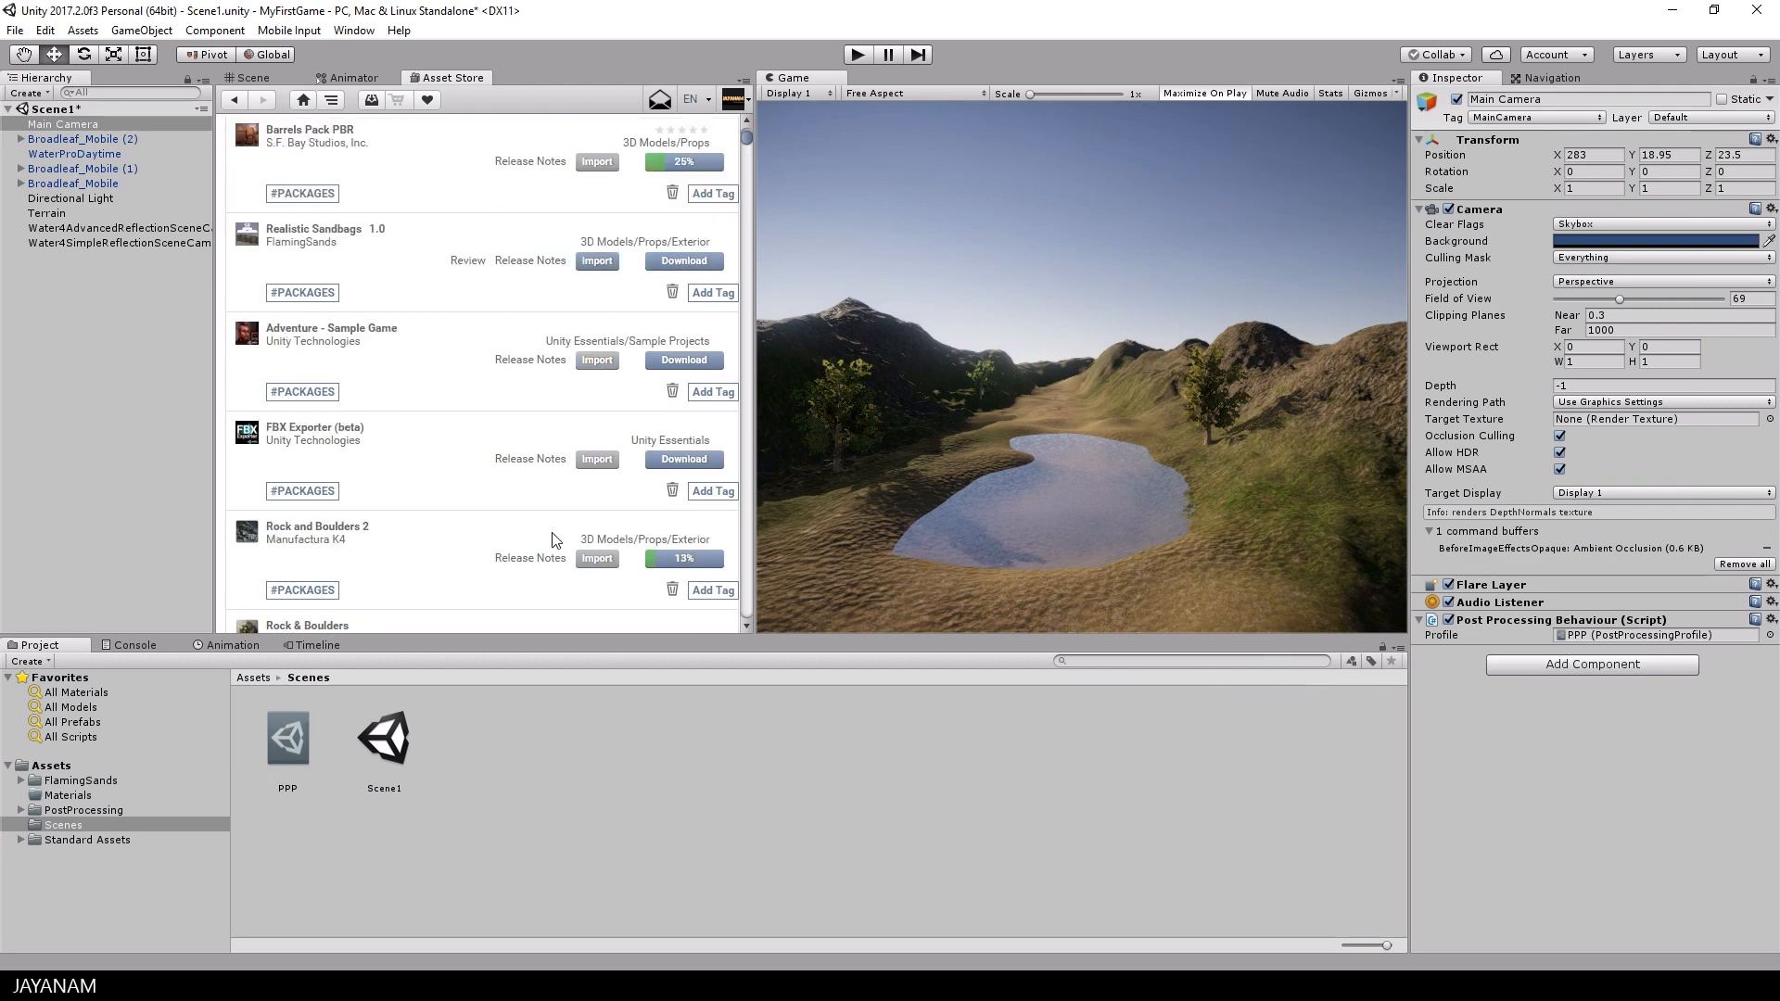
{"action": "scroll", "coordinate": [553, 533], "scroll_direction": "down", "scroll_amount": 1}
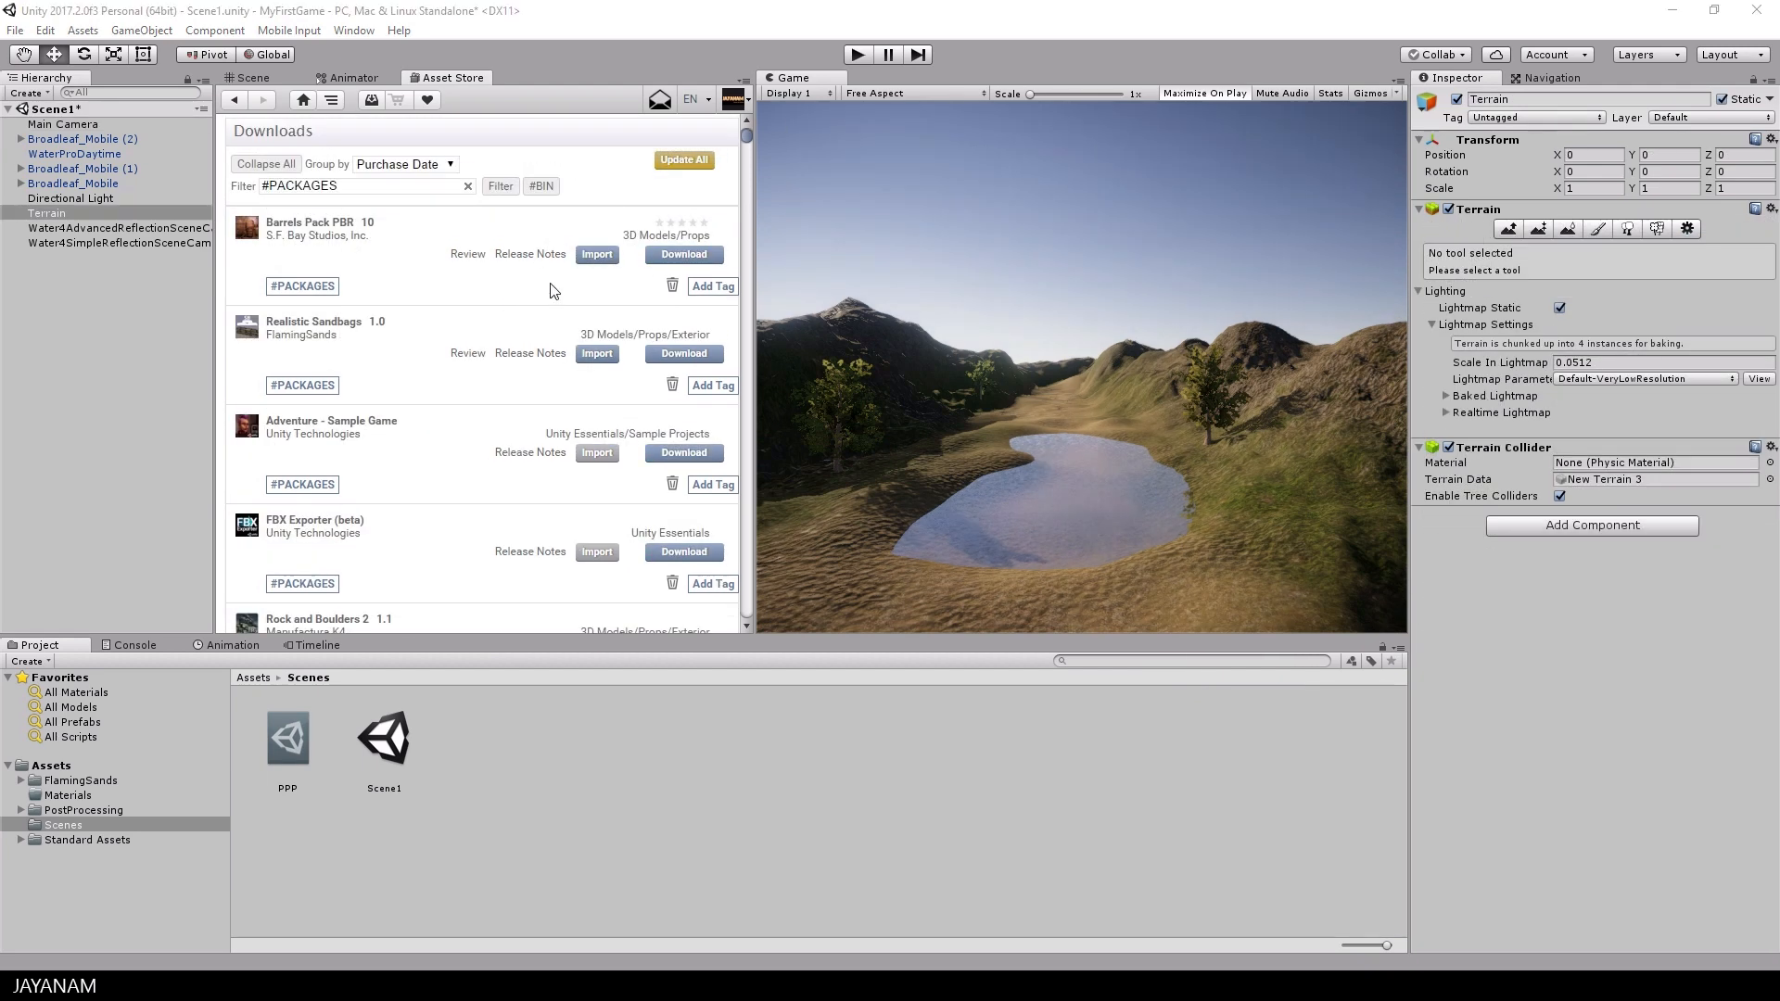
Import the complete Barrels Pack PBR and the Rock and Boulders 2 packages into the project.
{"action": "left_click", "coordinate": [598, 255]}
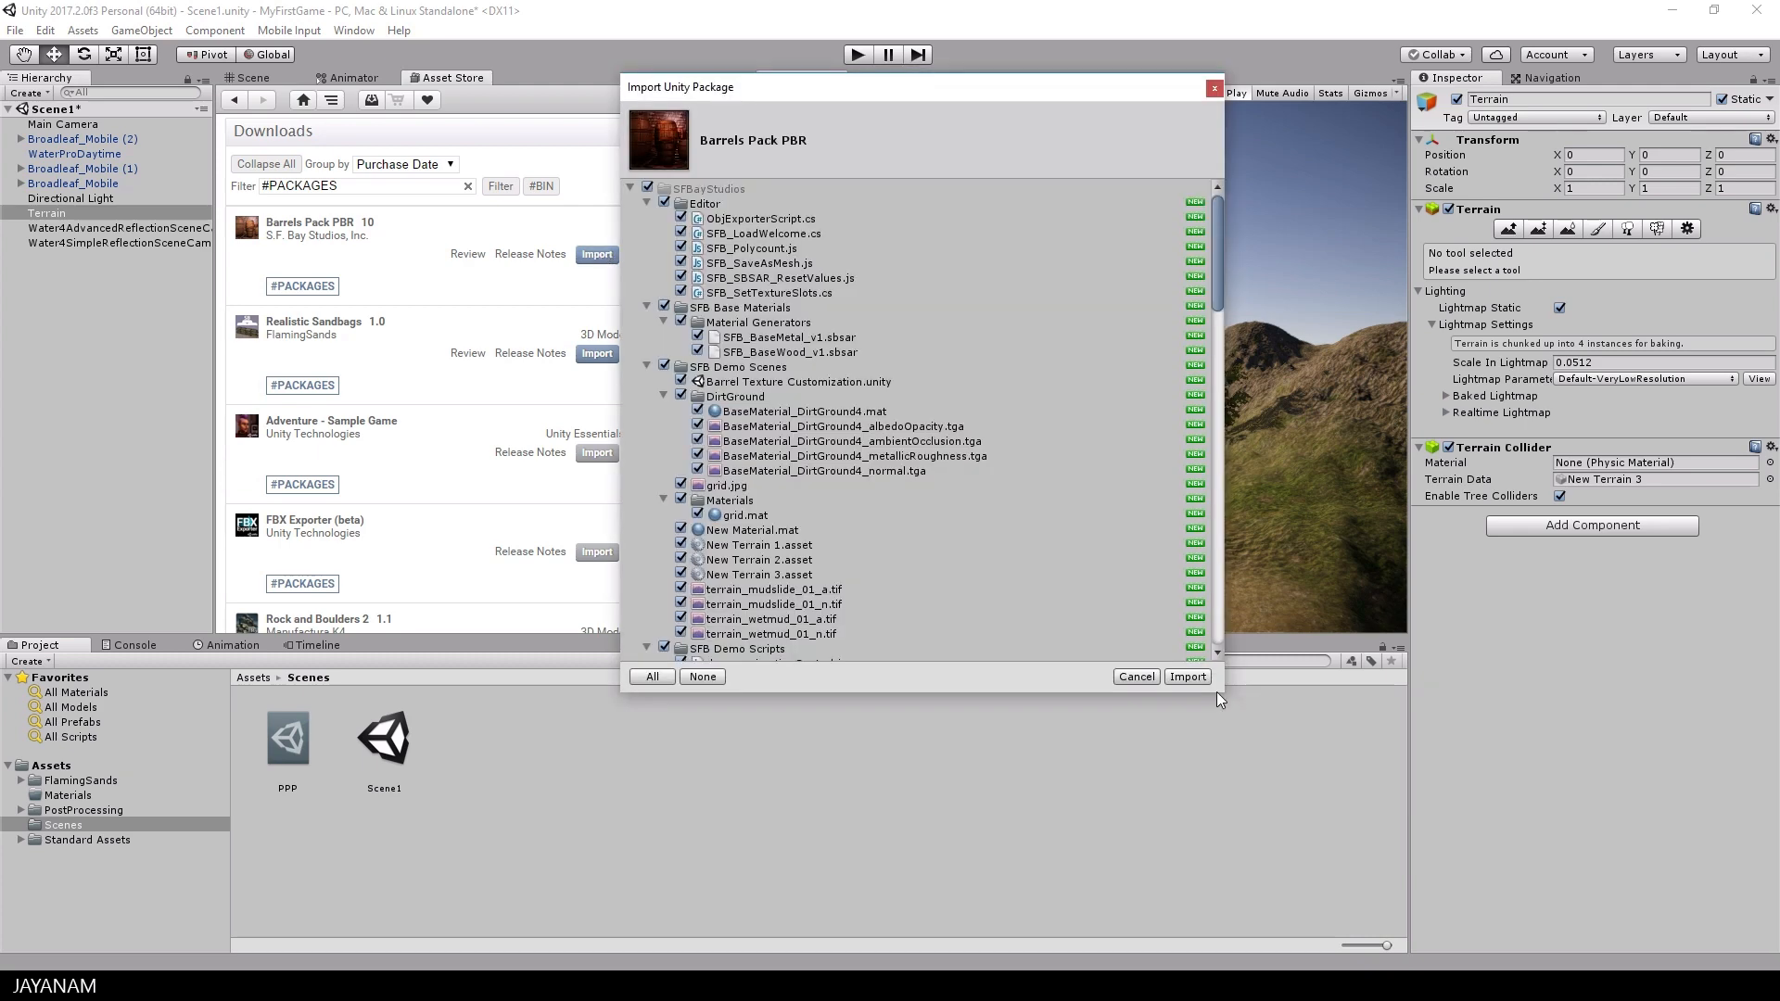
{"action": "left_click", "coordinate": [1196, 678]}
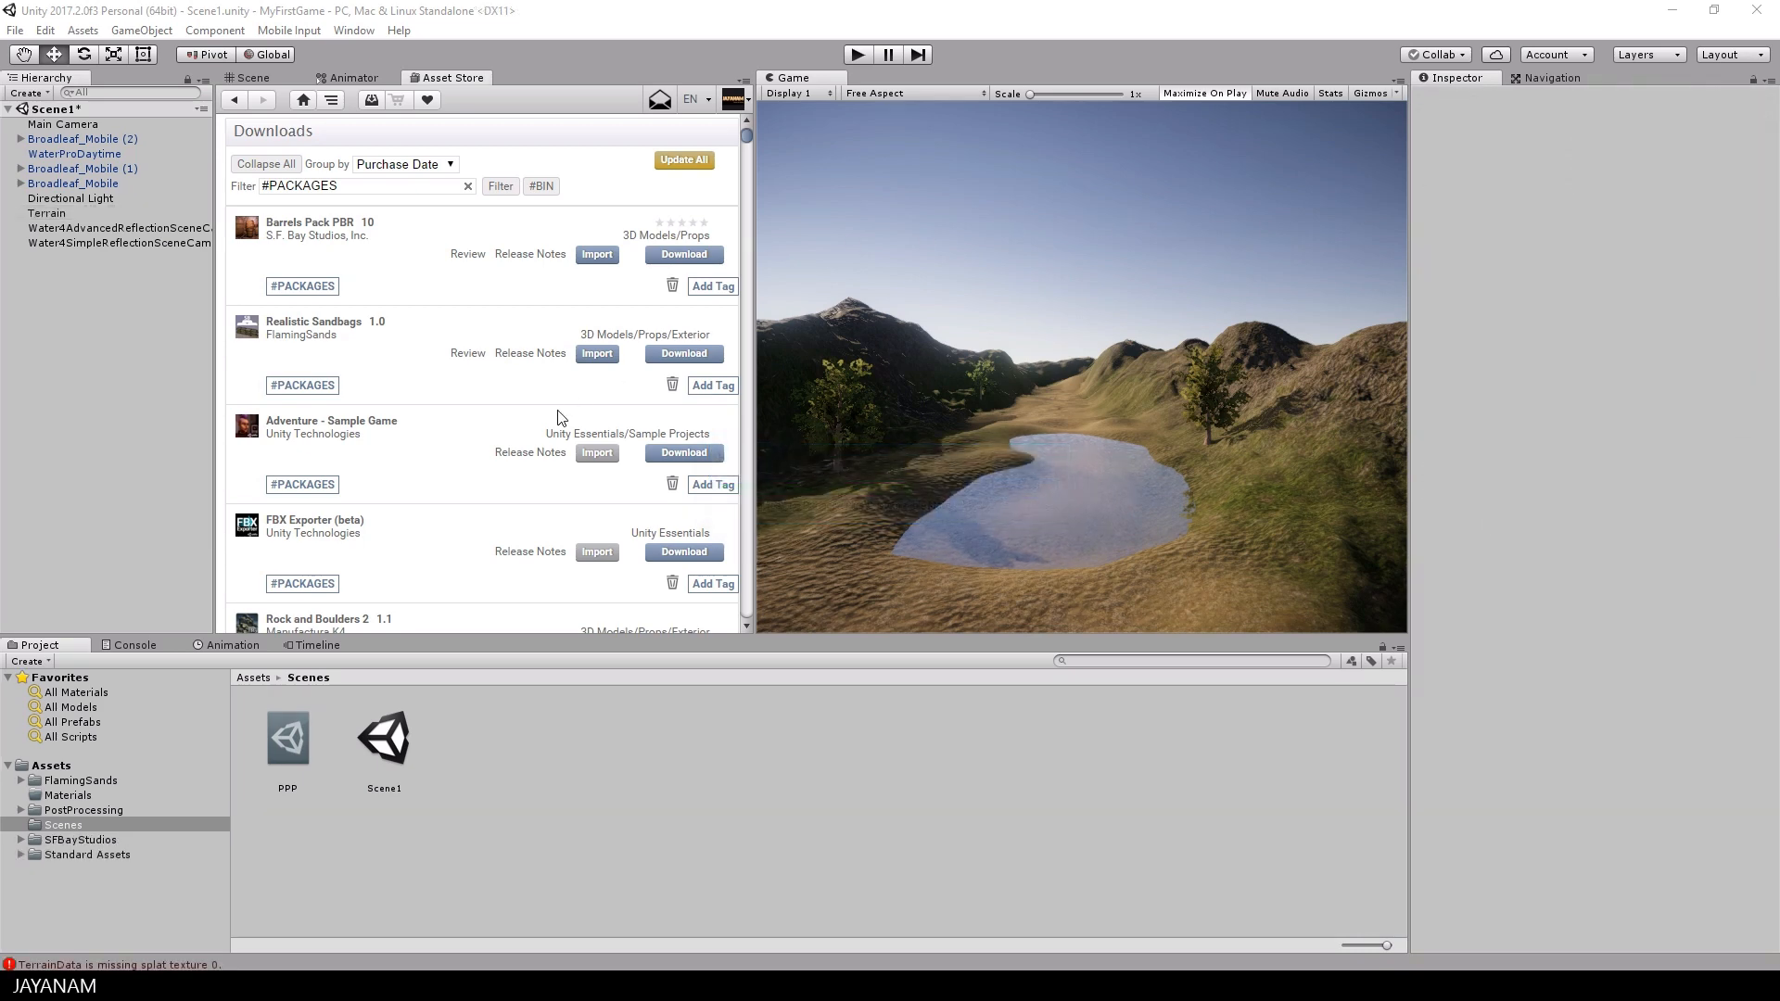
{"action": "scroll", "coordinate": [561, 417], "scroll_direction": "down", "scroll_amount": 2}
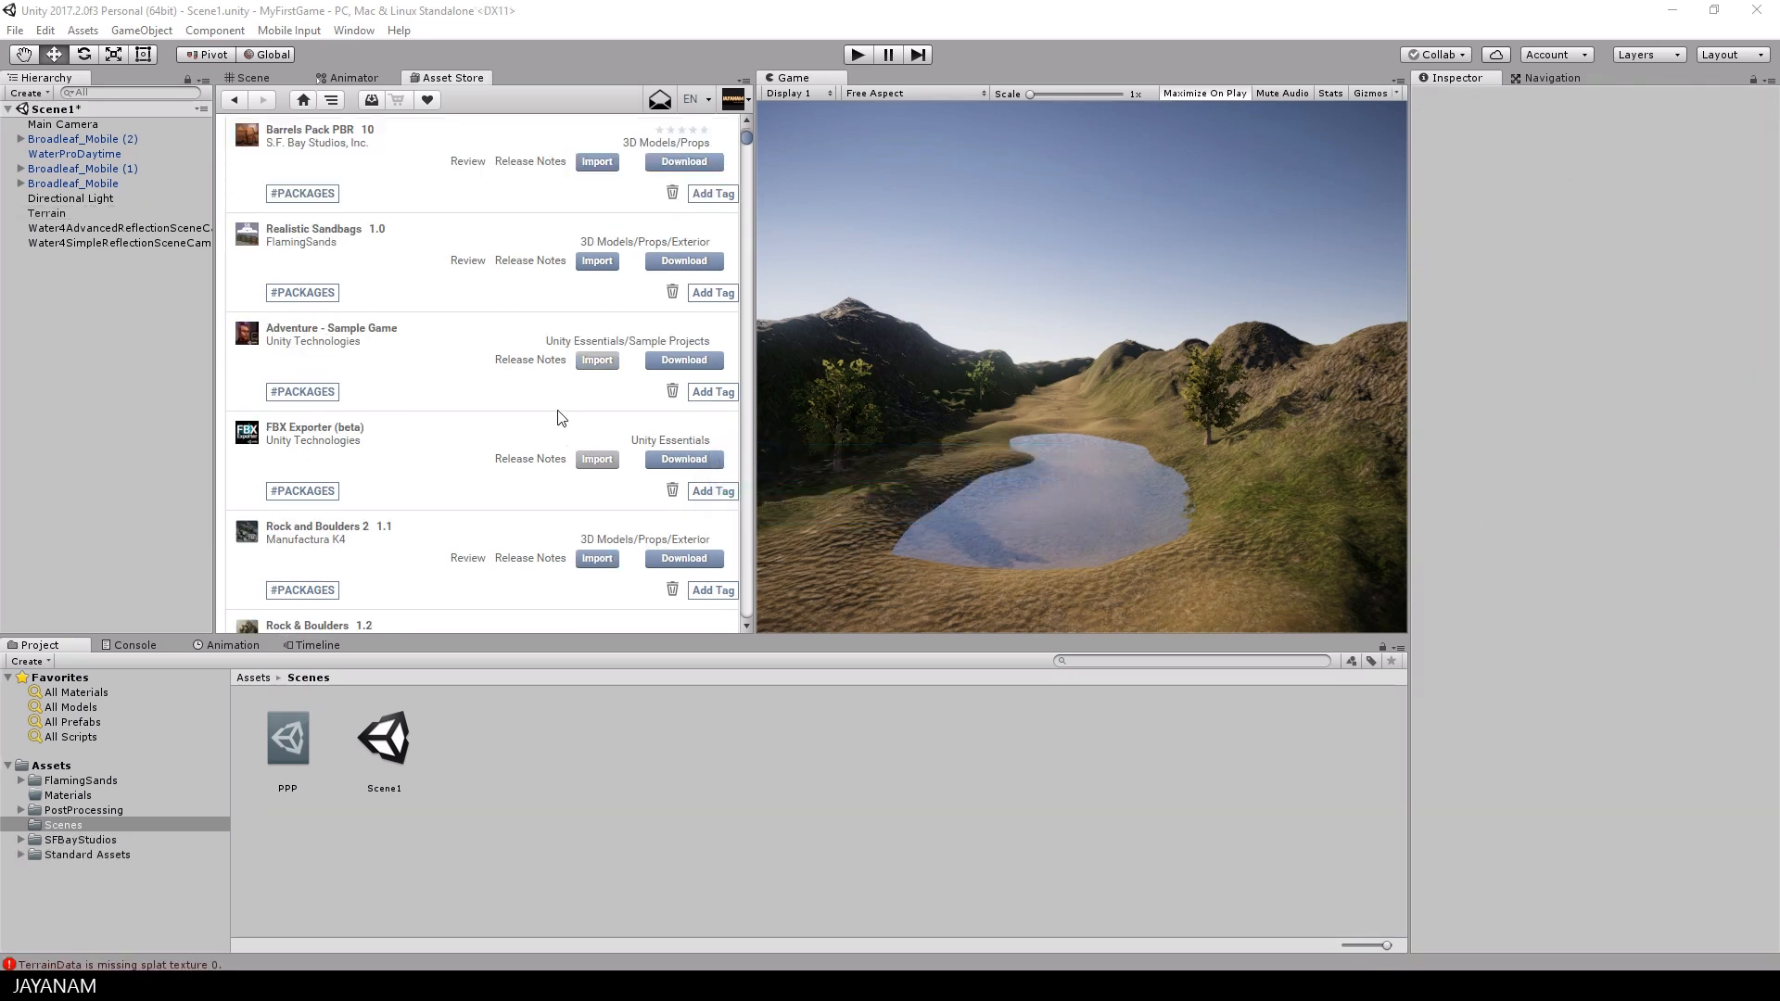
{"action": "left_click", "coordinate": [578, 566]}
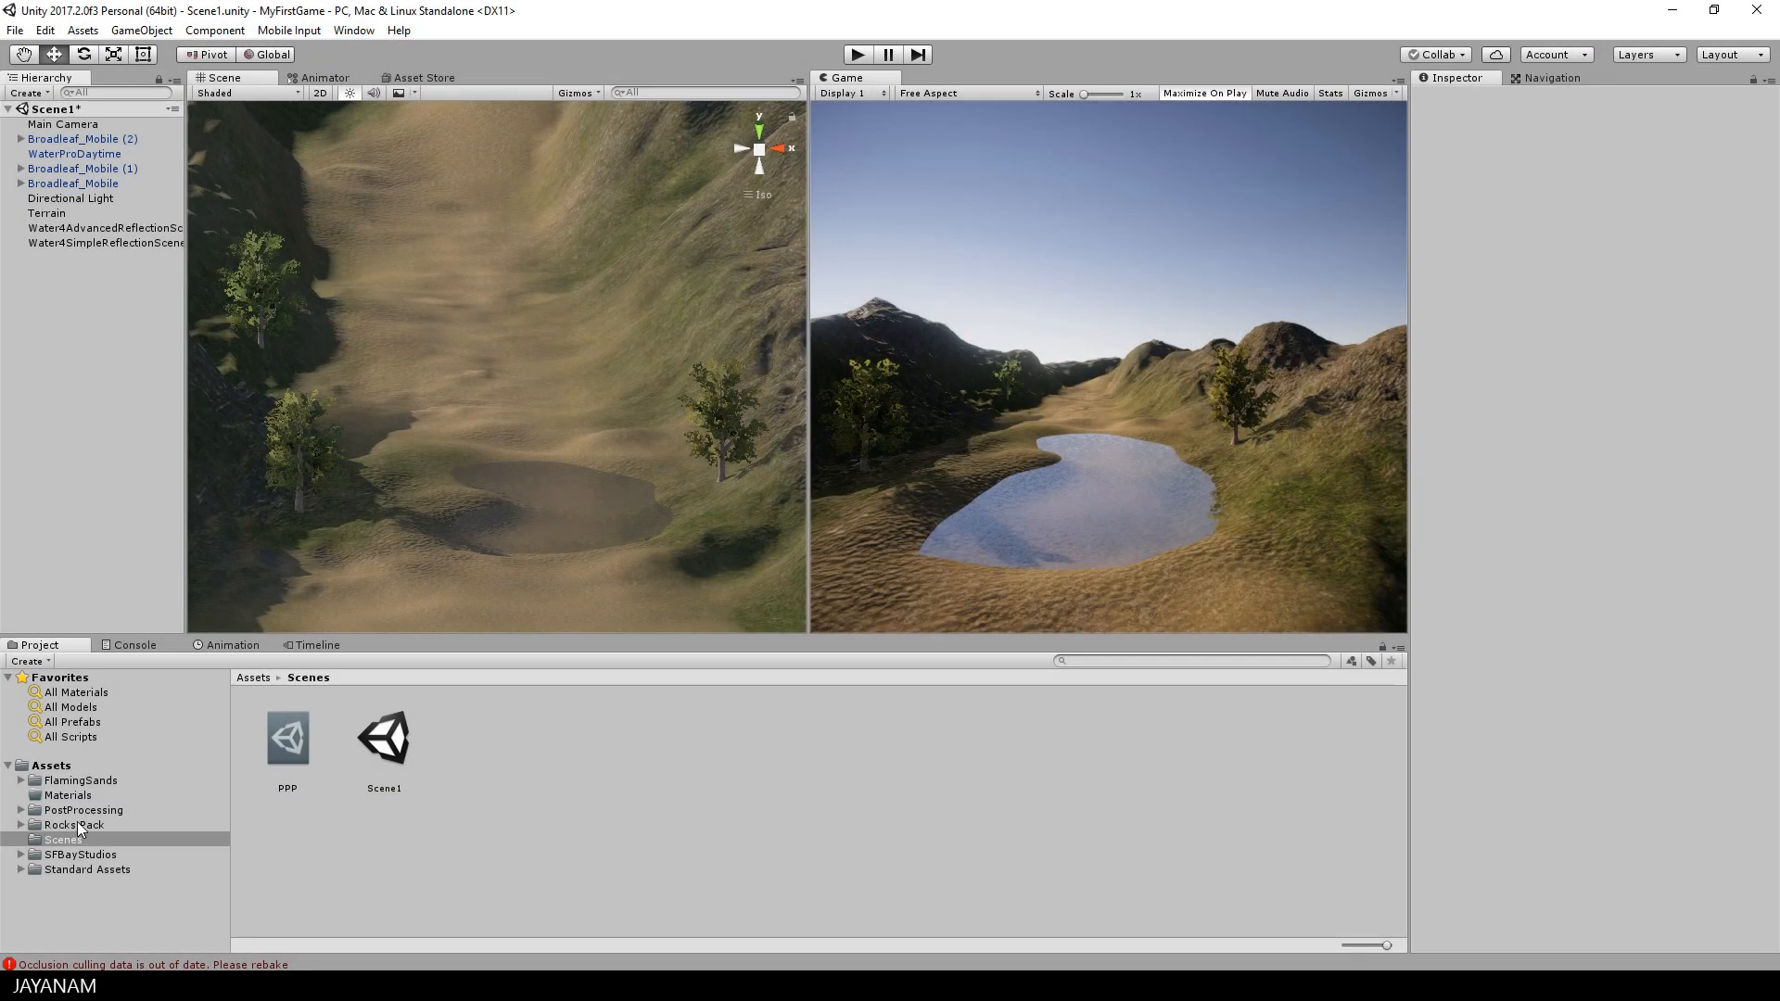
Browse the Rocks Pack folders and preview rock prefabs, including Rock18_A and Rock10_A, to choose a rock for the scene.
{"action": "left_click", "coordinate": [78, 826]}
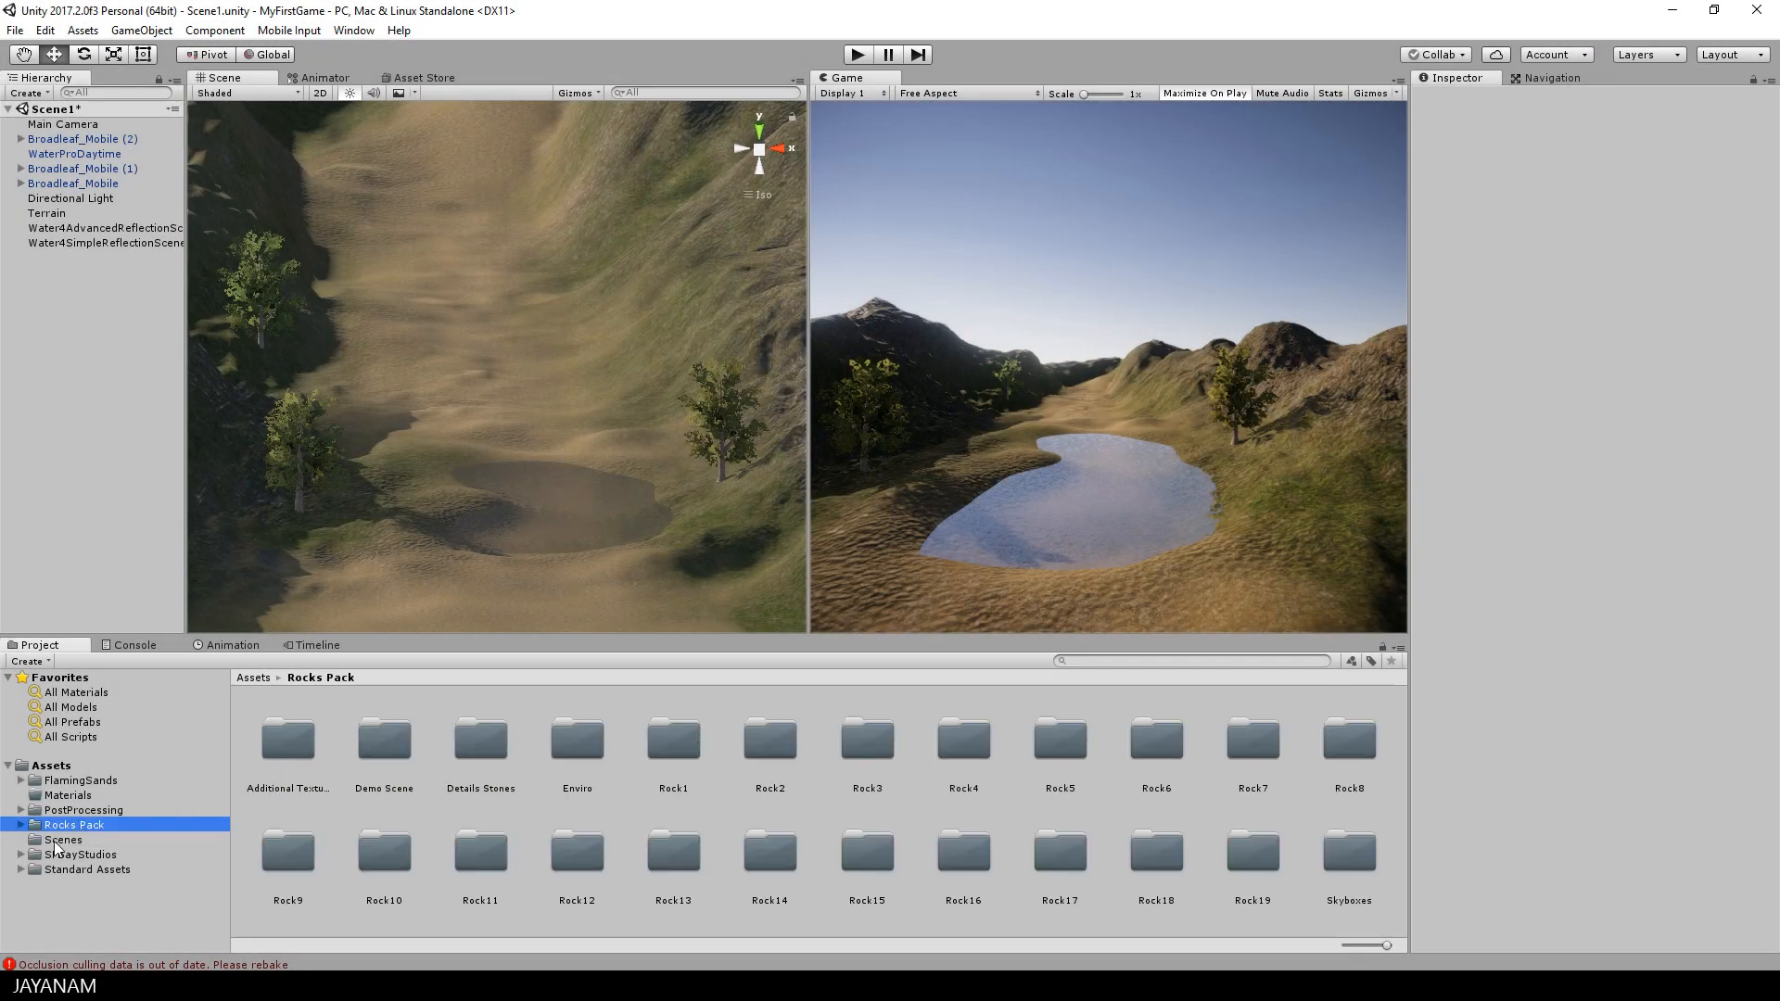
{"action": "left_click", "coordinate": [20, 825]}
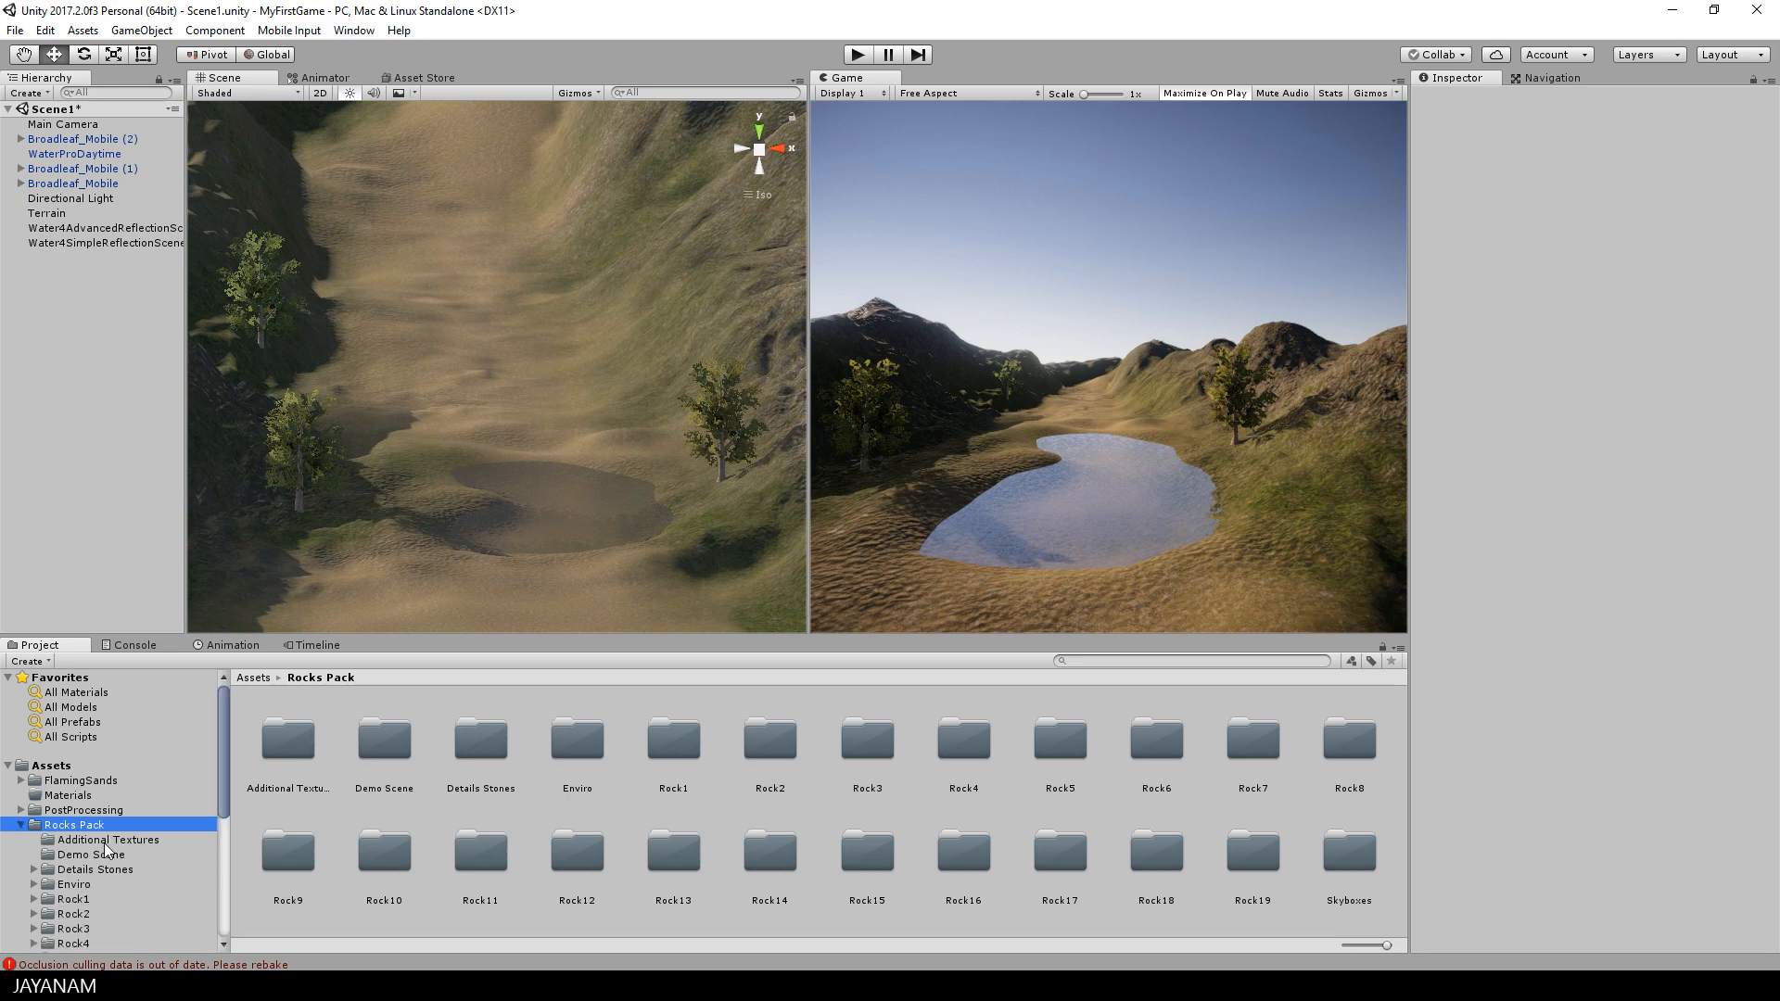
{"action": "left_click", "coordinate": [82, 886]}
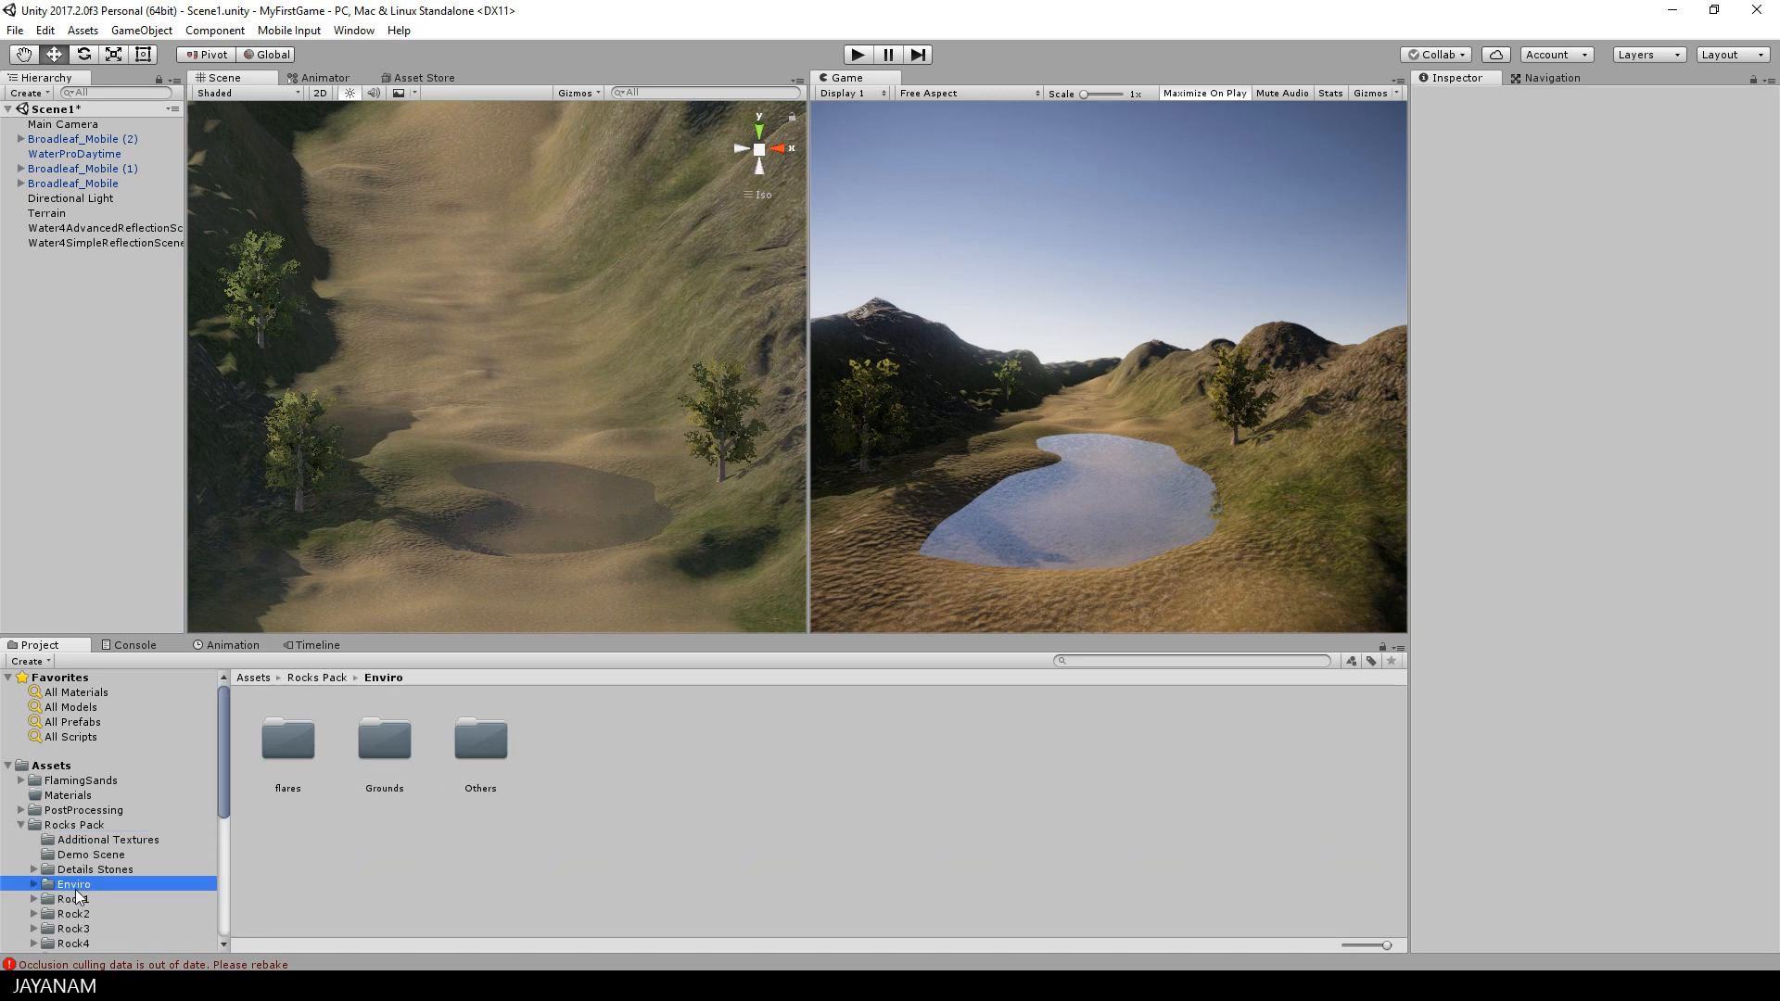
{"action": "left_click", "coordinate": [75, 899]}
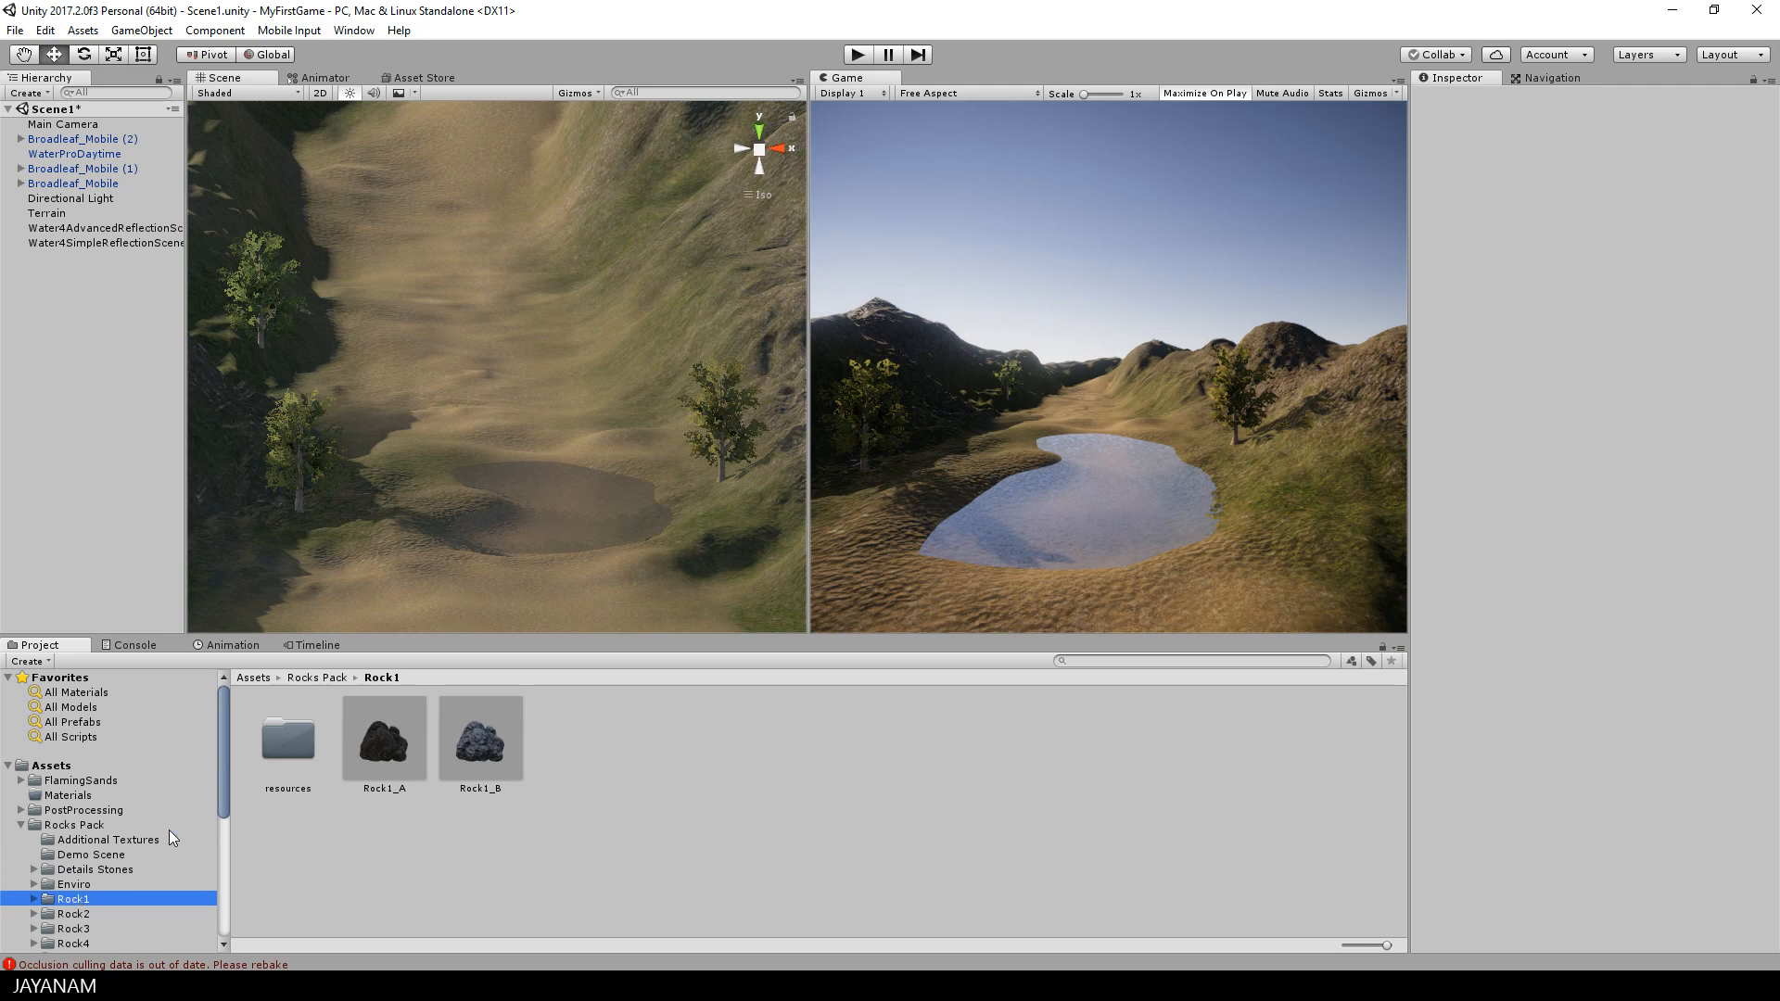
{"action": "scroll", "coordinate": [121, 853], "scroll_direction": "down", "scroll_amount": 6}
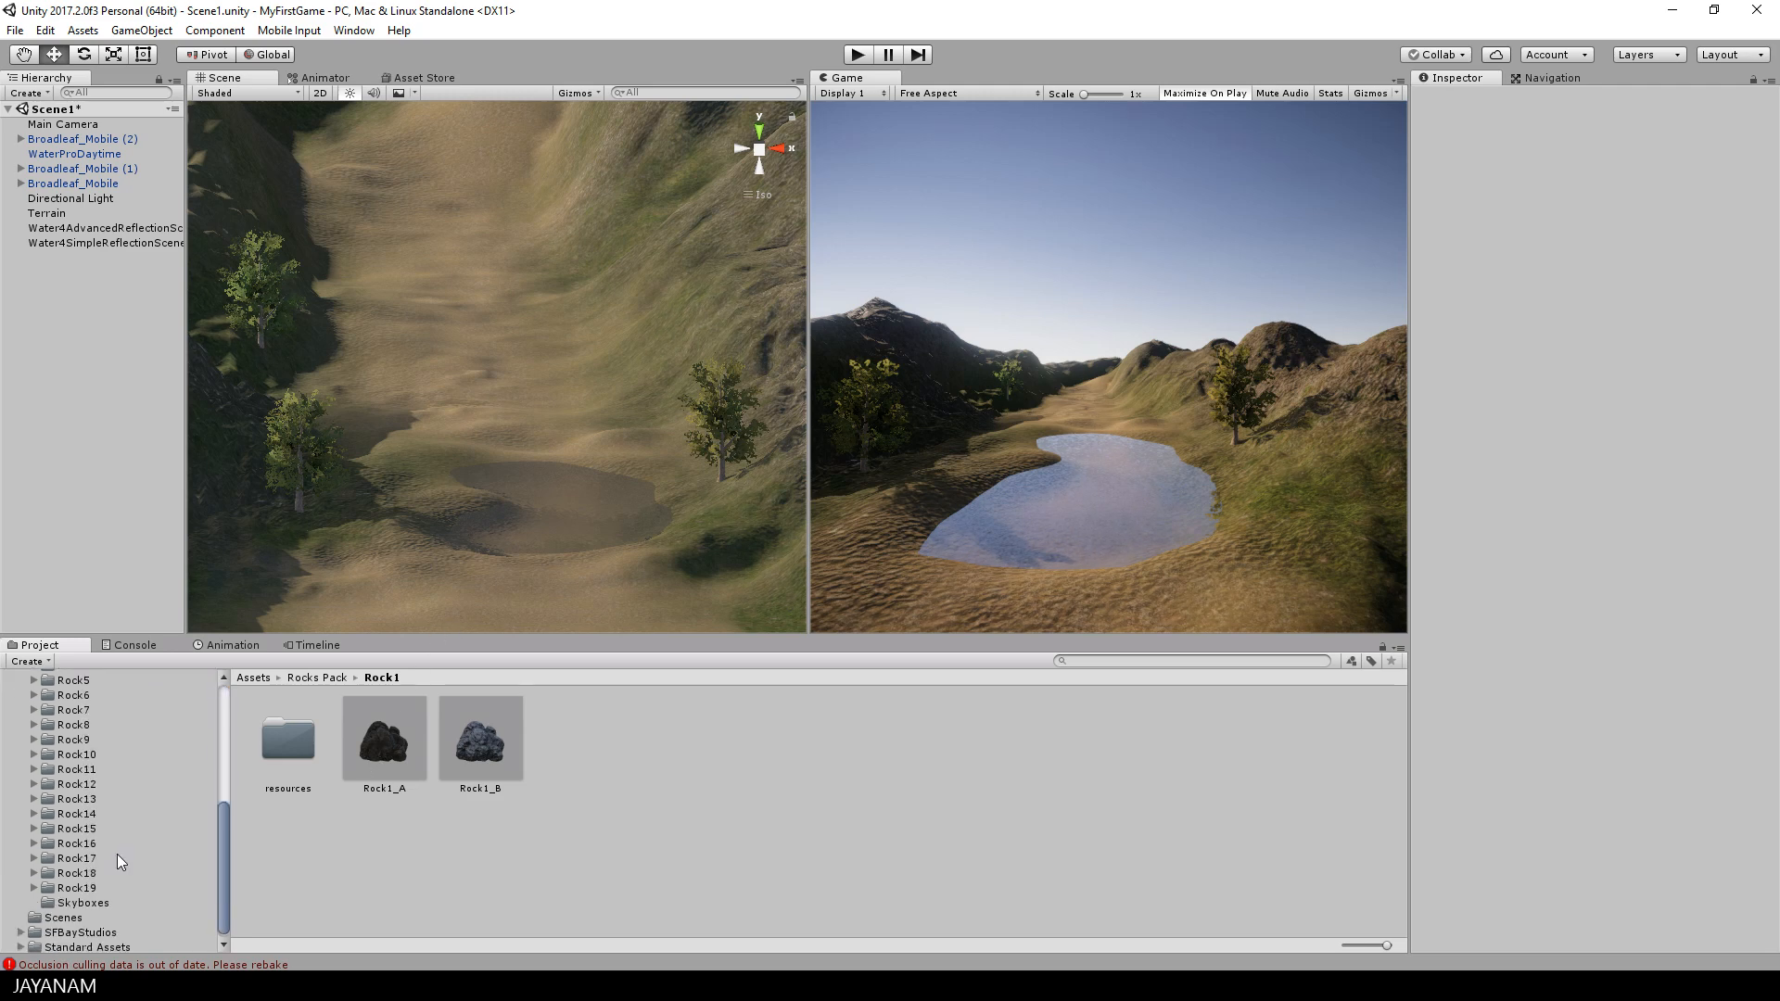
{"action": "left_click", "coordinate": [117, 854]}
{"action": "left_click", "coordinate": [80, 837]}
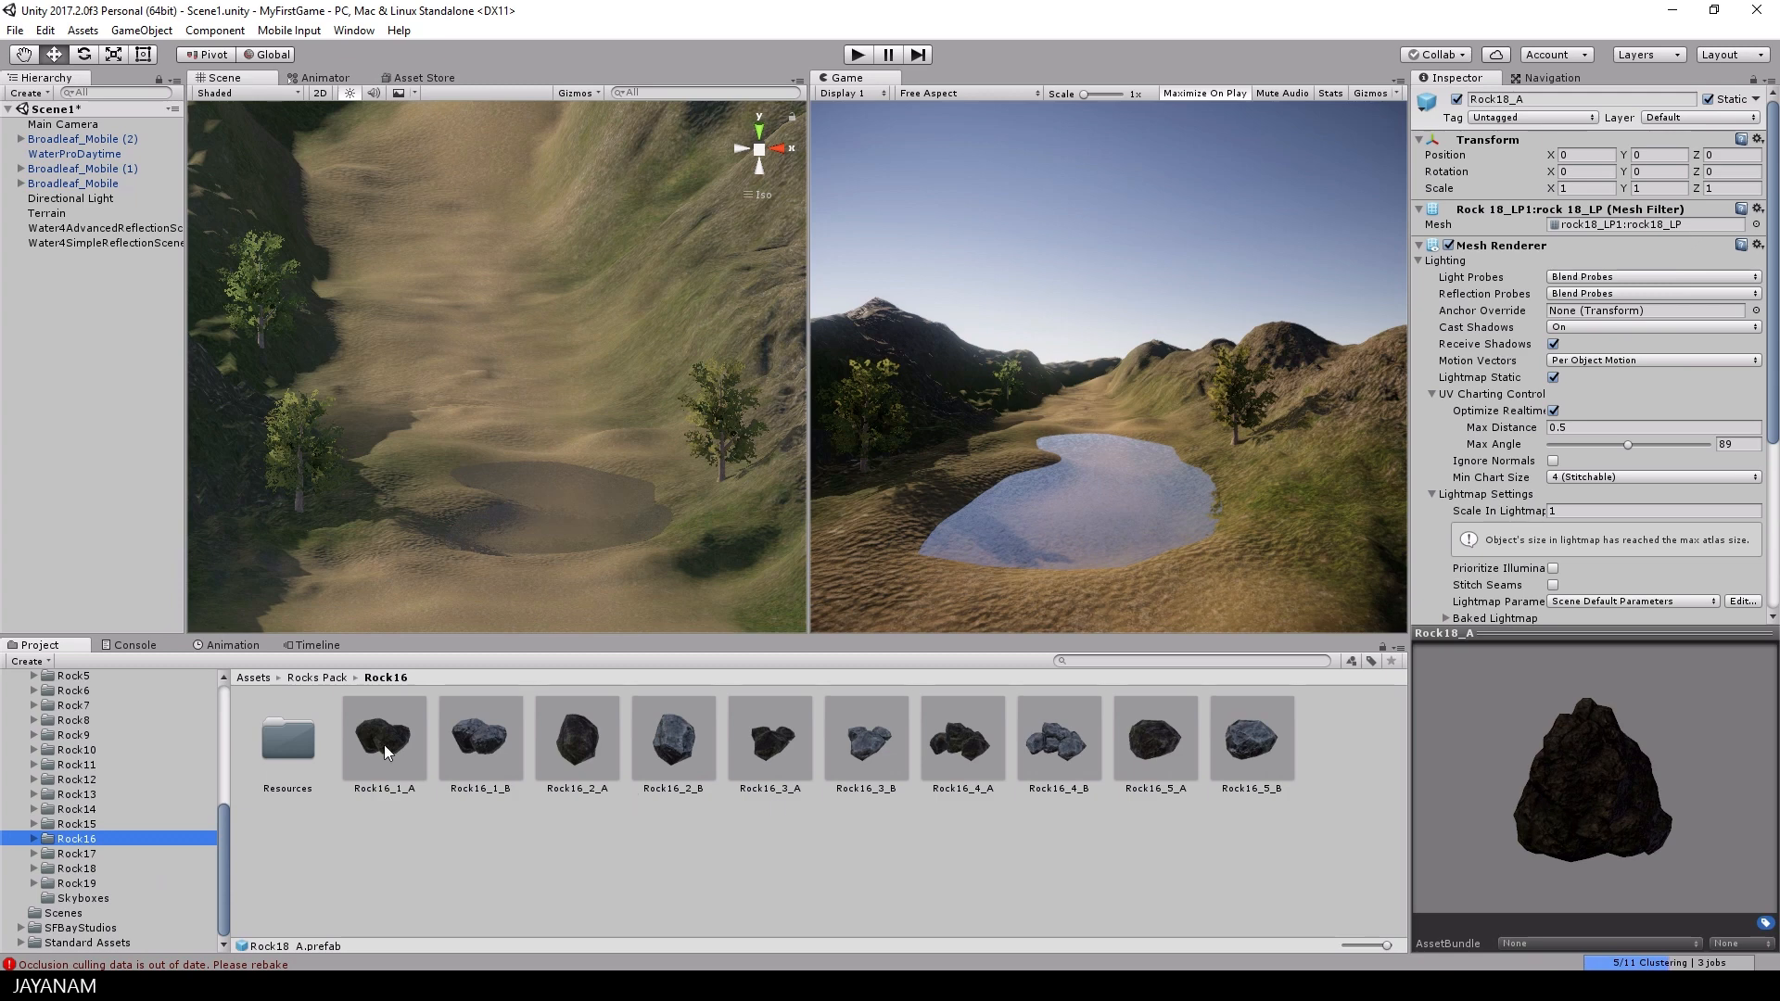
{"action": "left_click", "coordinate": [78, 810]}
{"action": "left_click_drag", "start_coordinate": [1593, 742], "coordinate": [1552, 782]}
{"action": "left_click", "coordinate": [84, 795]}
{"action": "left_click", "coordinate": [389, 753]}
{"action": "left_click", "coordinate": [93, 779]}
{"action": "left_click", "coordinate": [93, 752]}
{"action": "left_click", "coordinate": [384, 742]}
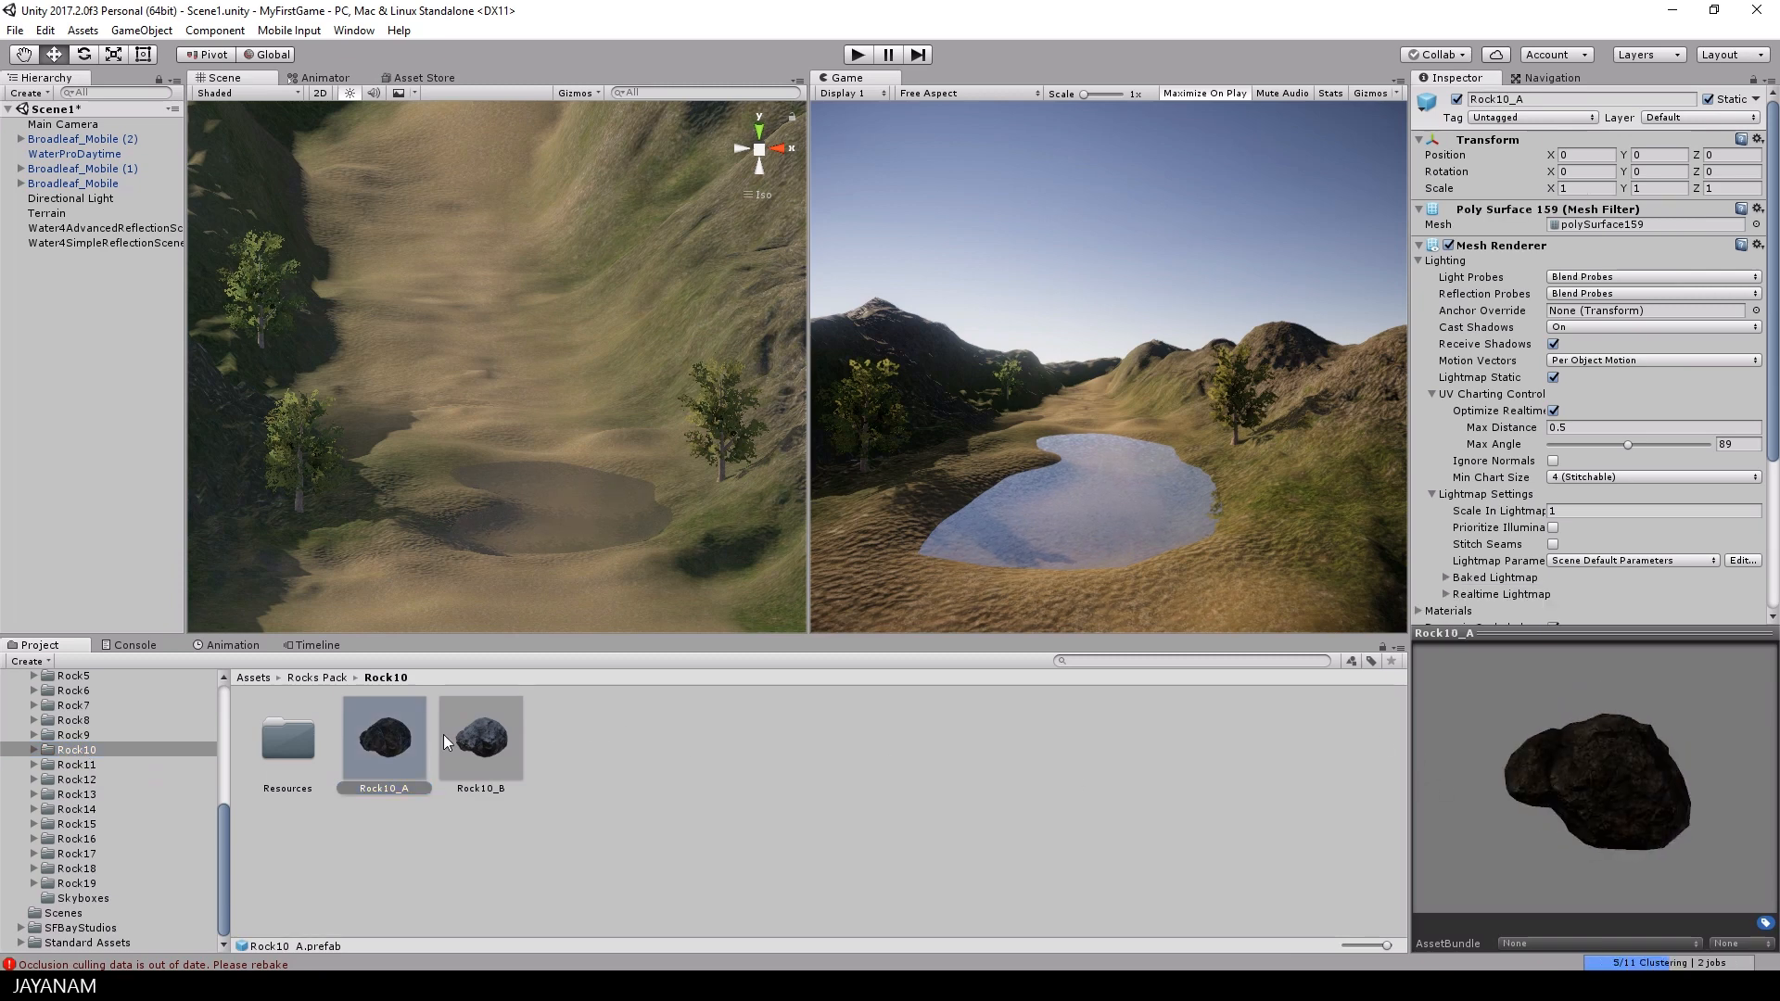
Place the Rock10_A prefab on the sand beside the pond and scale it uniformly to about 1.23.
{"action": "left_click_drag", "start_coordinate": [377, 704], "coordinate": [283, 563]}
{"action": "left_click_drag", "start_coordinate": [312, 543], "coordinate": [417, 544]}
{"action": "key", "text": "r"}
{"action": "left_click_drag", "start_coordinate": [808, 547], "coordinate": [798, 547]}
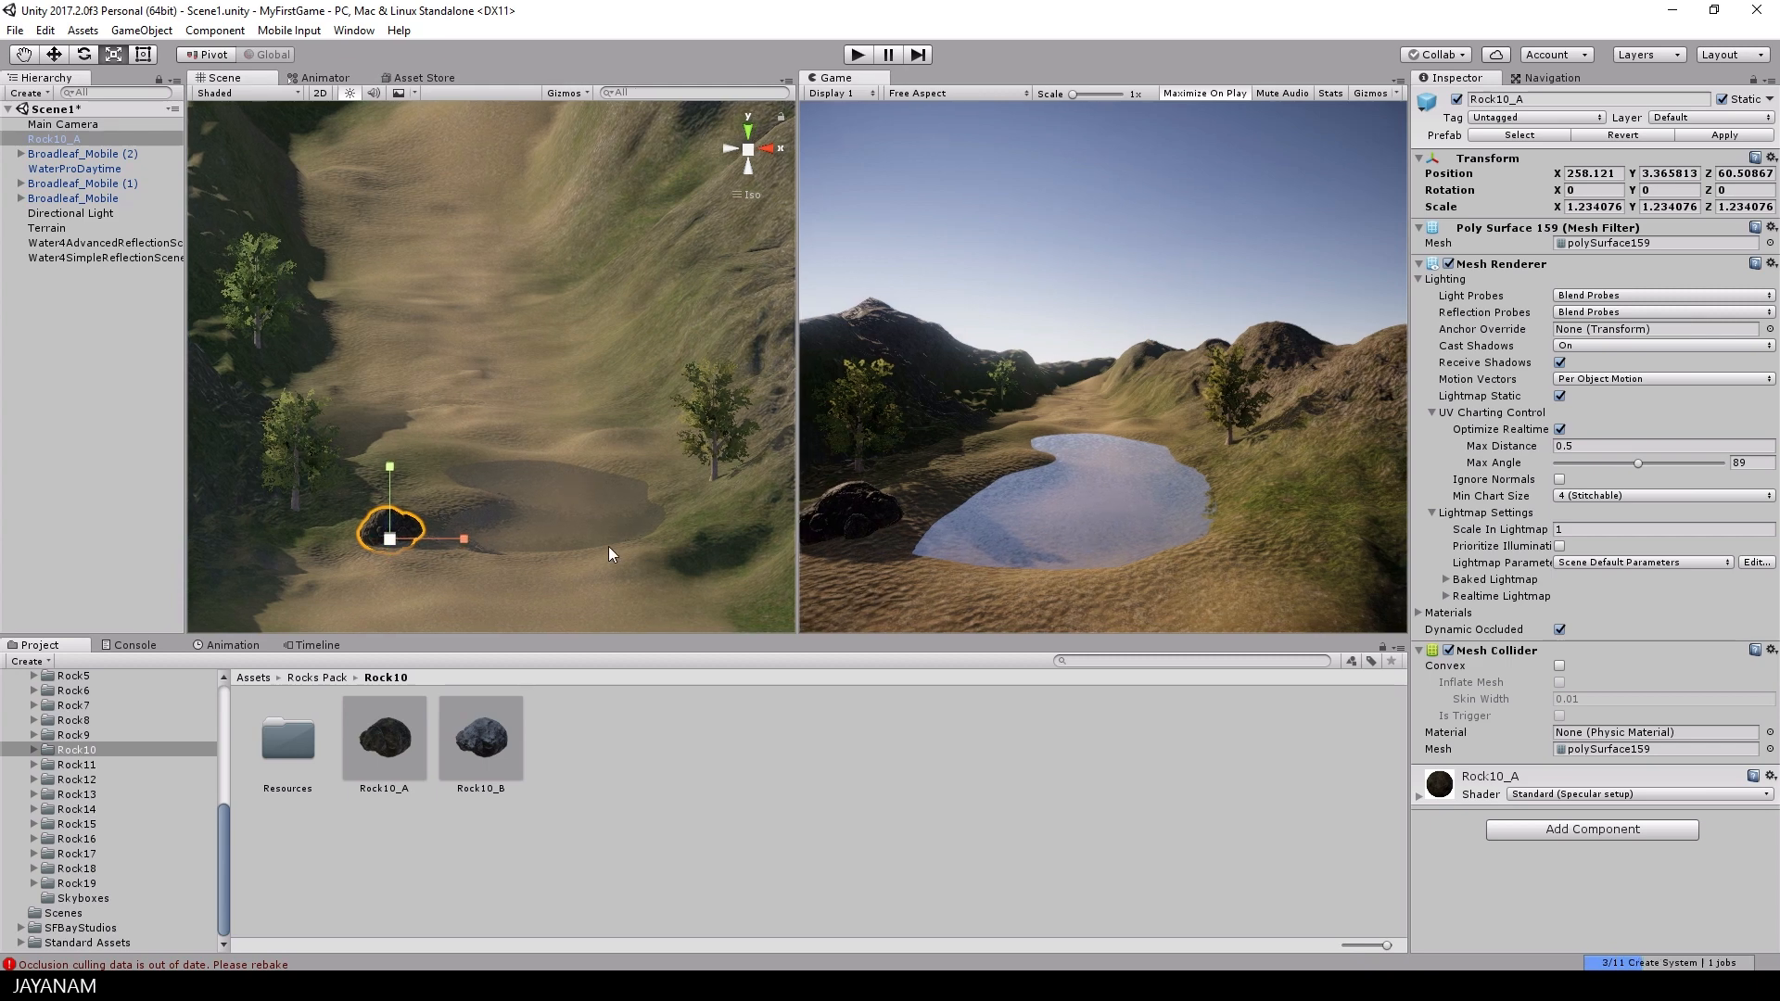
Enlarge the game preview, then scale Rock10_A to about 1.35, move it to Z 57.9 and tilt it slightly.
{"action": "middle_click_drag", "start_coordinate": [608, 547], "coordinate": [585, 542]}
{"action": "left_click_drag", "start_coordinate": [797, 545], "coordinate": [675, 545]}
{"action": "left_click_drag", "start_coordinate": [553, 537], "coordinate": [488, 549], "text": "alt"}
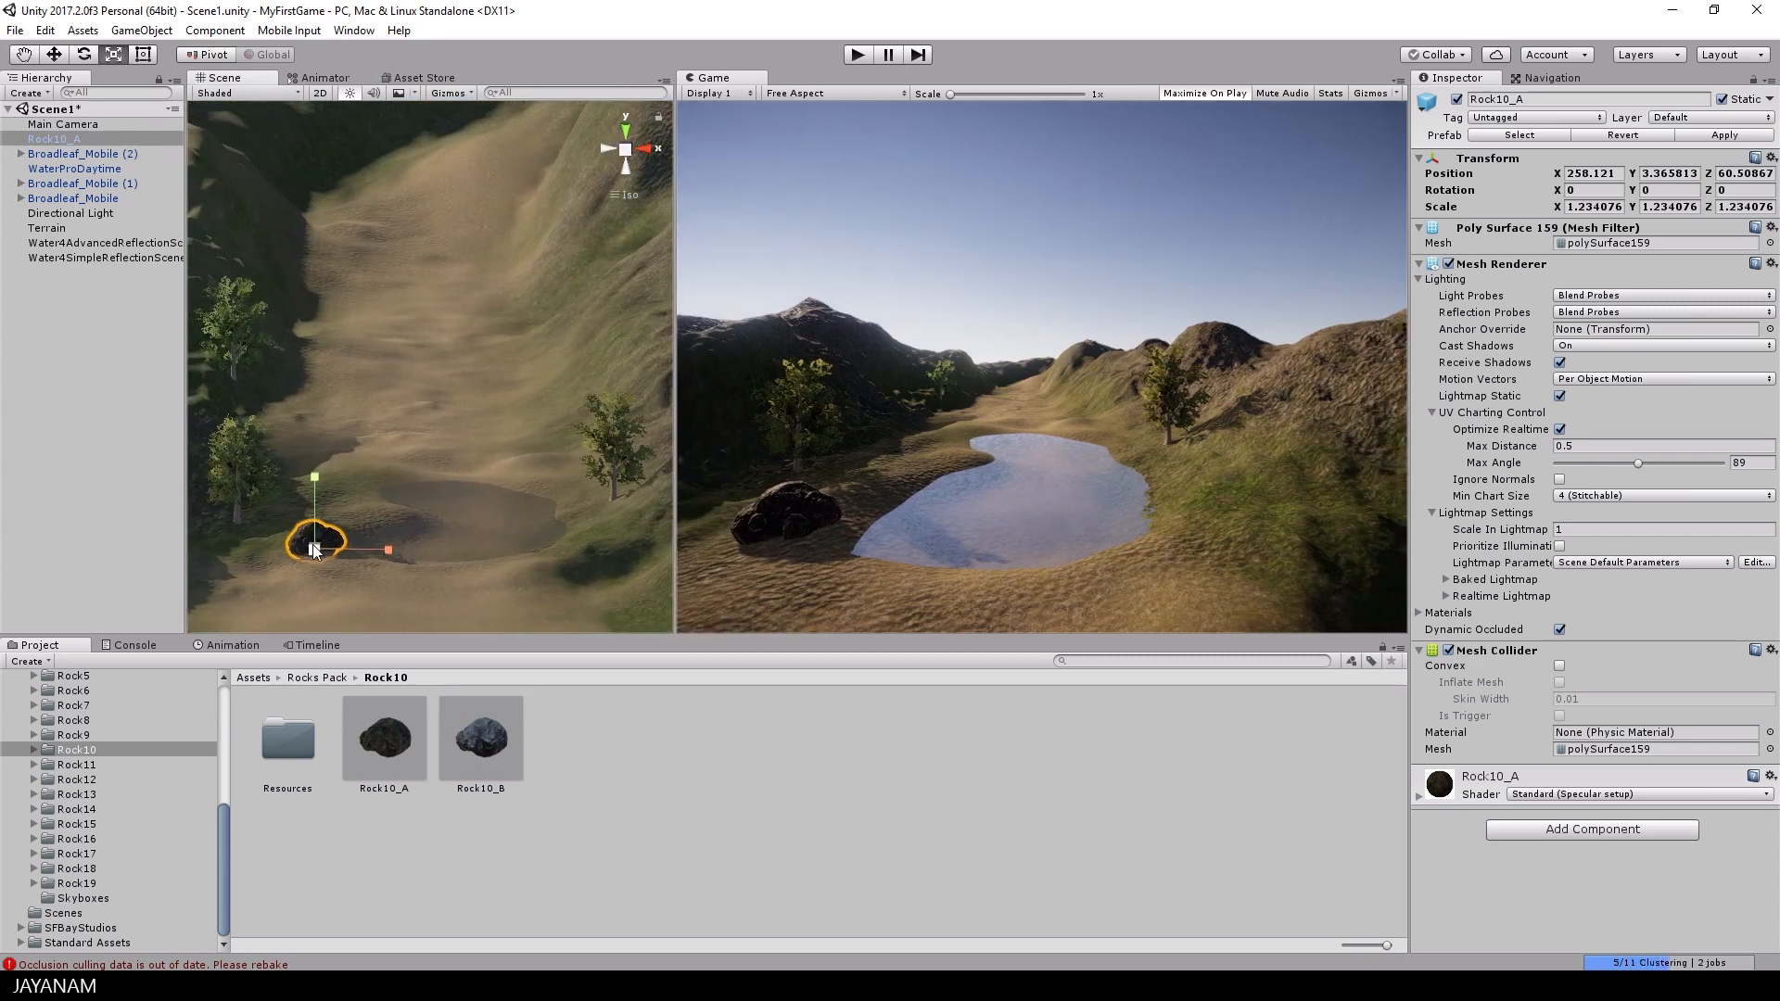
{"action": "left_click_drag", "start_coordinate": [315, 551], "coordinate": [289, 522]}
{"action": "key", "text": "w"}
{"action": "left_click", "coordinate": [83, 54]}
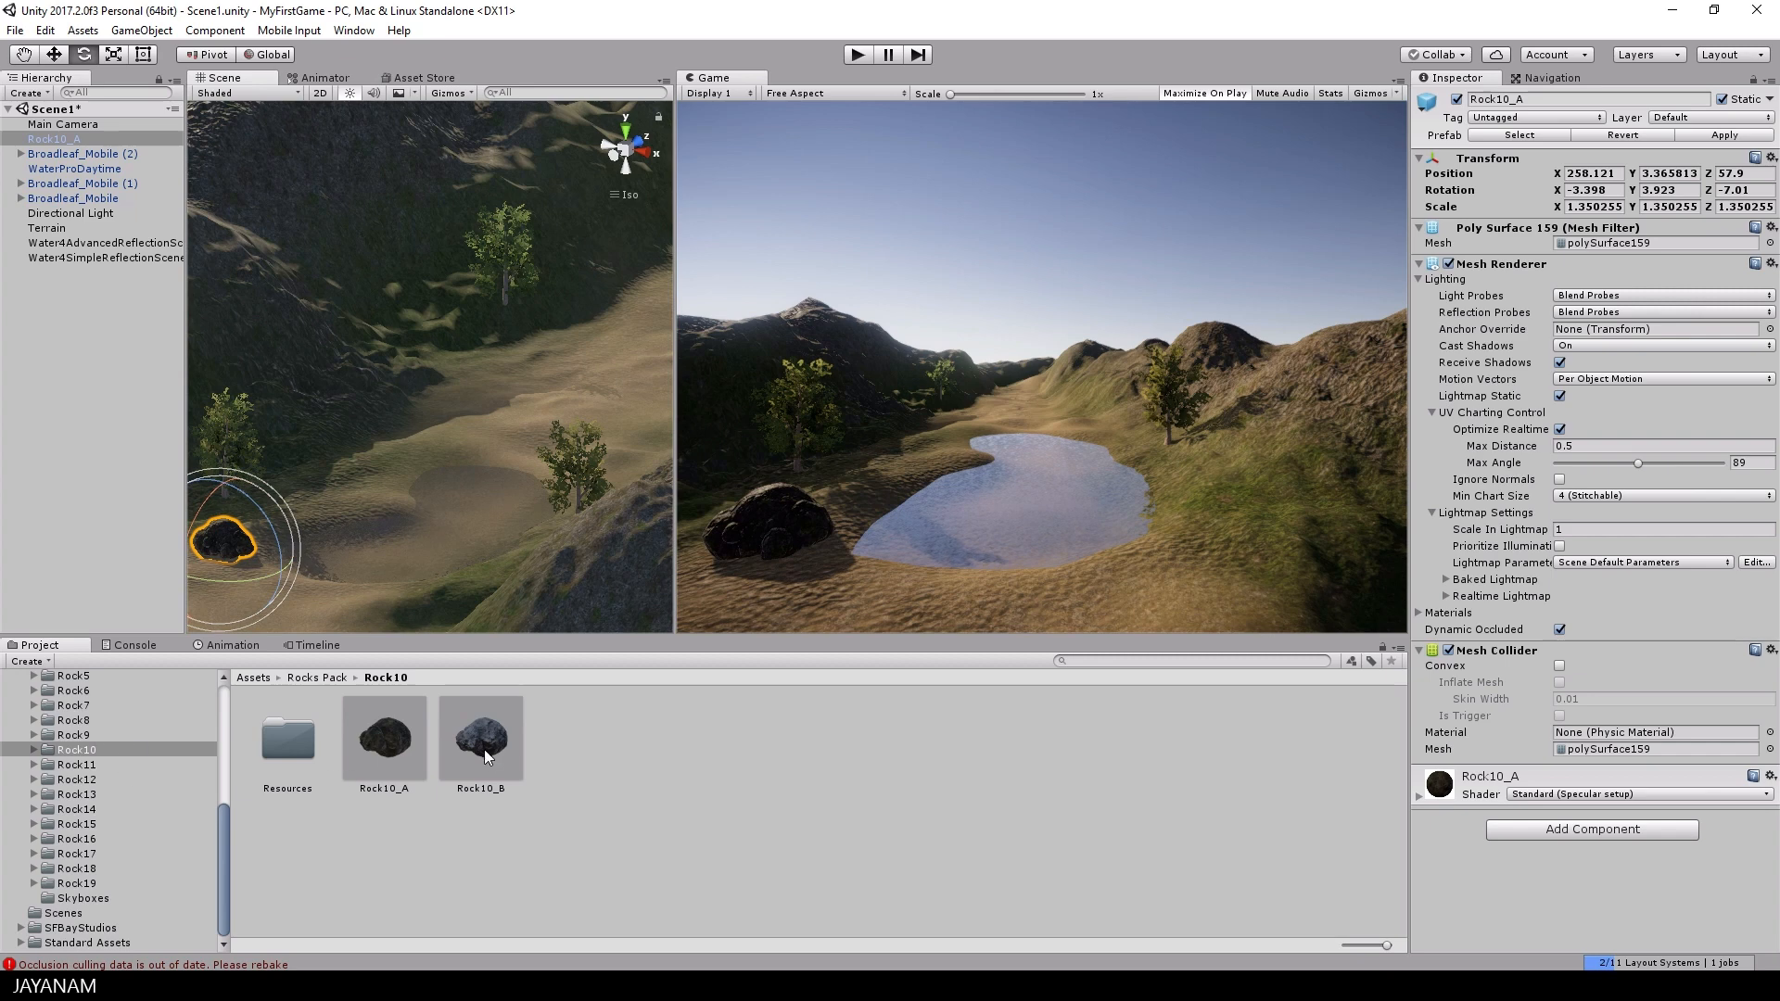
Add the Rock10_B prefab at the pond's opposite shore, scaled to about 1.98 and positioned at about X 297.4, Y 1.3, Z 75.9.
{"action": "left_click_drag", "start_coordinate": [484, 749], "coordinate": [577, 571]}
{"action": "key", "text": "r"}
{"action": "left_click", "coordinate": [56, 54]}
{"action": "left_click_drag", "start_coordinate": [516, 496], "coordinate": [515, 488]}
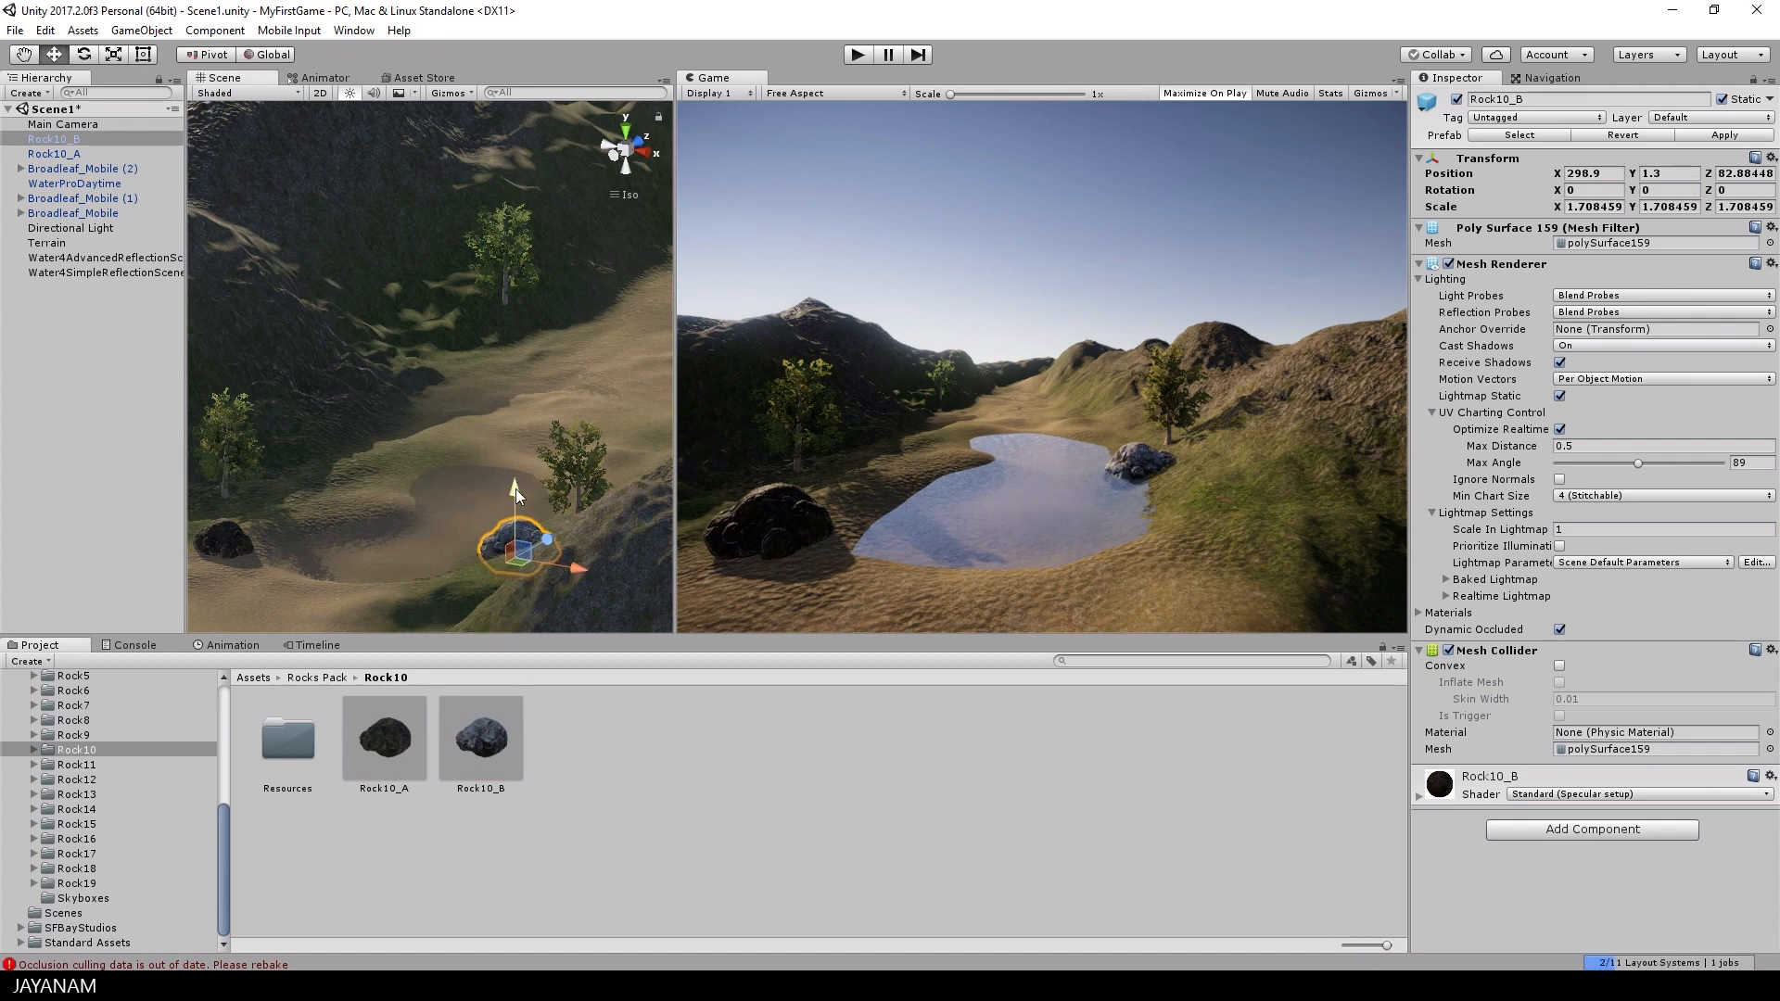
{"action": "left_click", "coordinate": [114, 54]}
{"action": "left_click_drag", "start_coordinate": [519, 559], "coordinate": [549, 586]}
{"action": "key", "text": "w"}
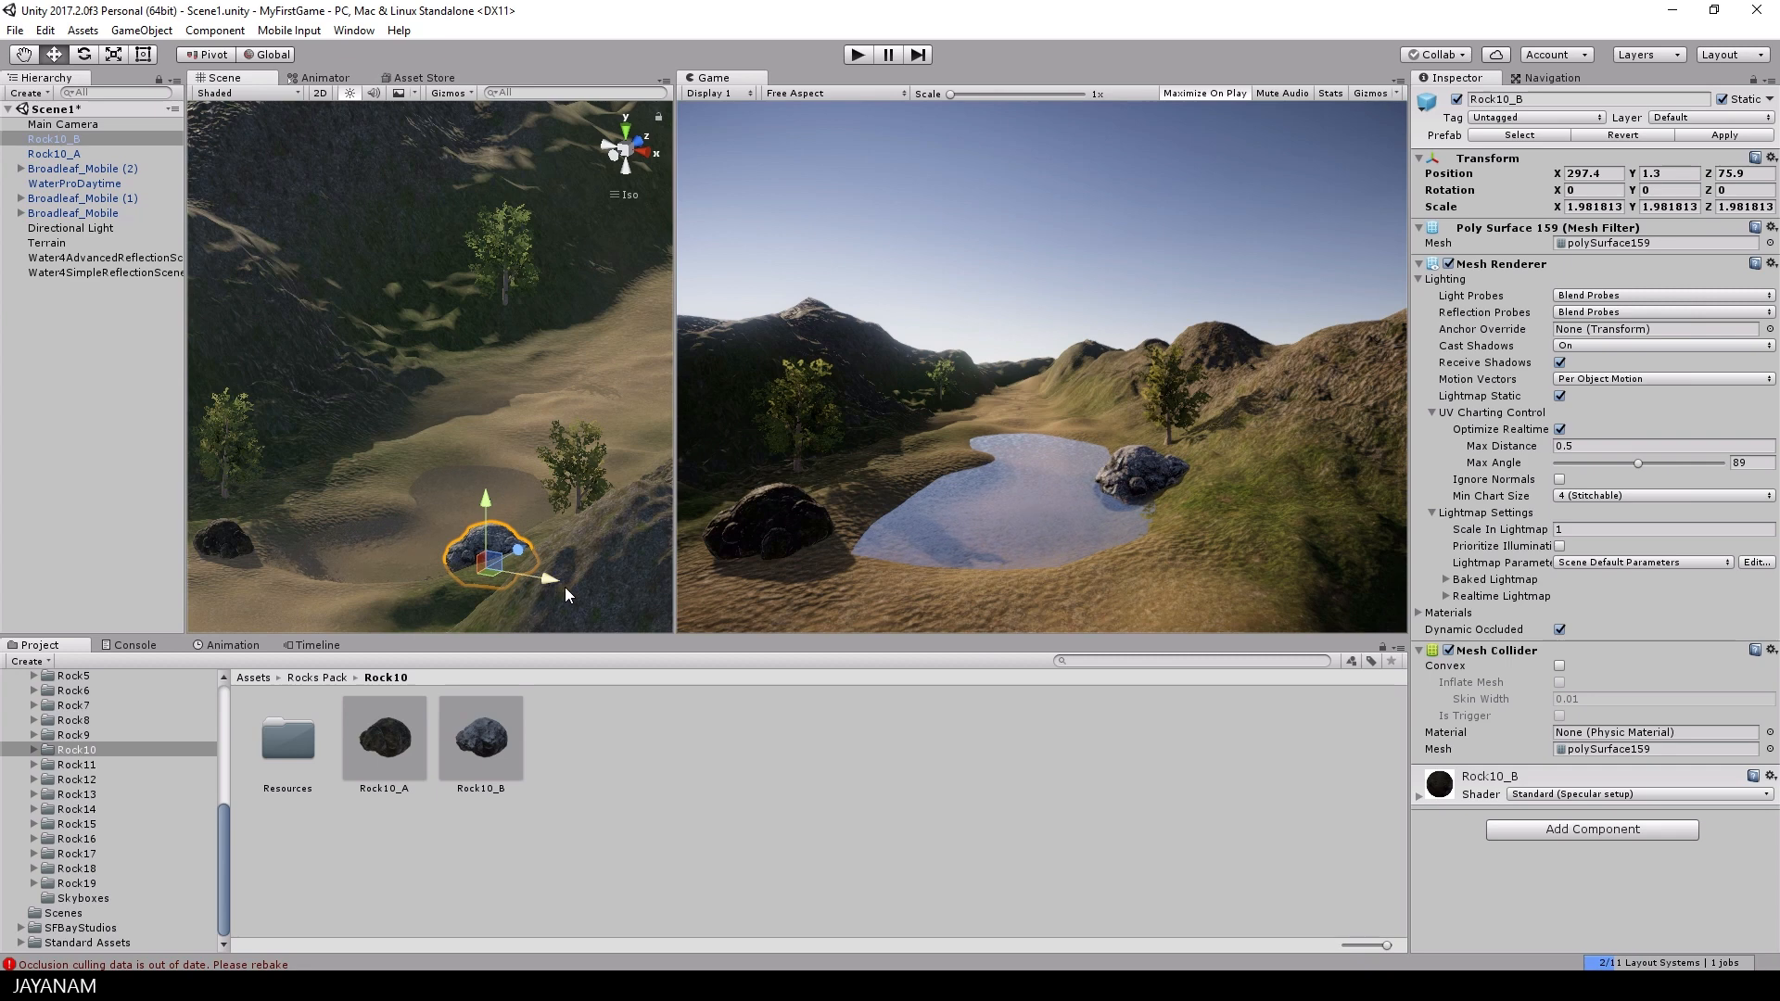
Open the Barrels prefab folder of the Dark Stone (Default) set in SFBayStudios, under SFB Dungeon Plus and Game Ready Files.
{"action": "scroll", "coordinate": [137, 831], "scroll_direction": "up", "scroll_amount": 5}
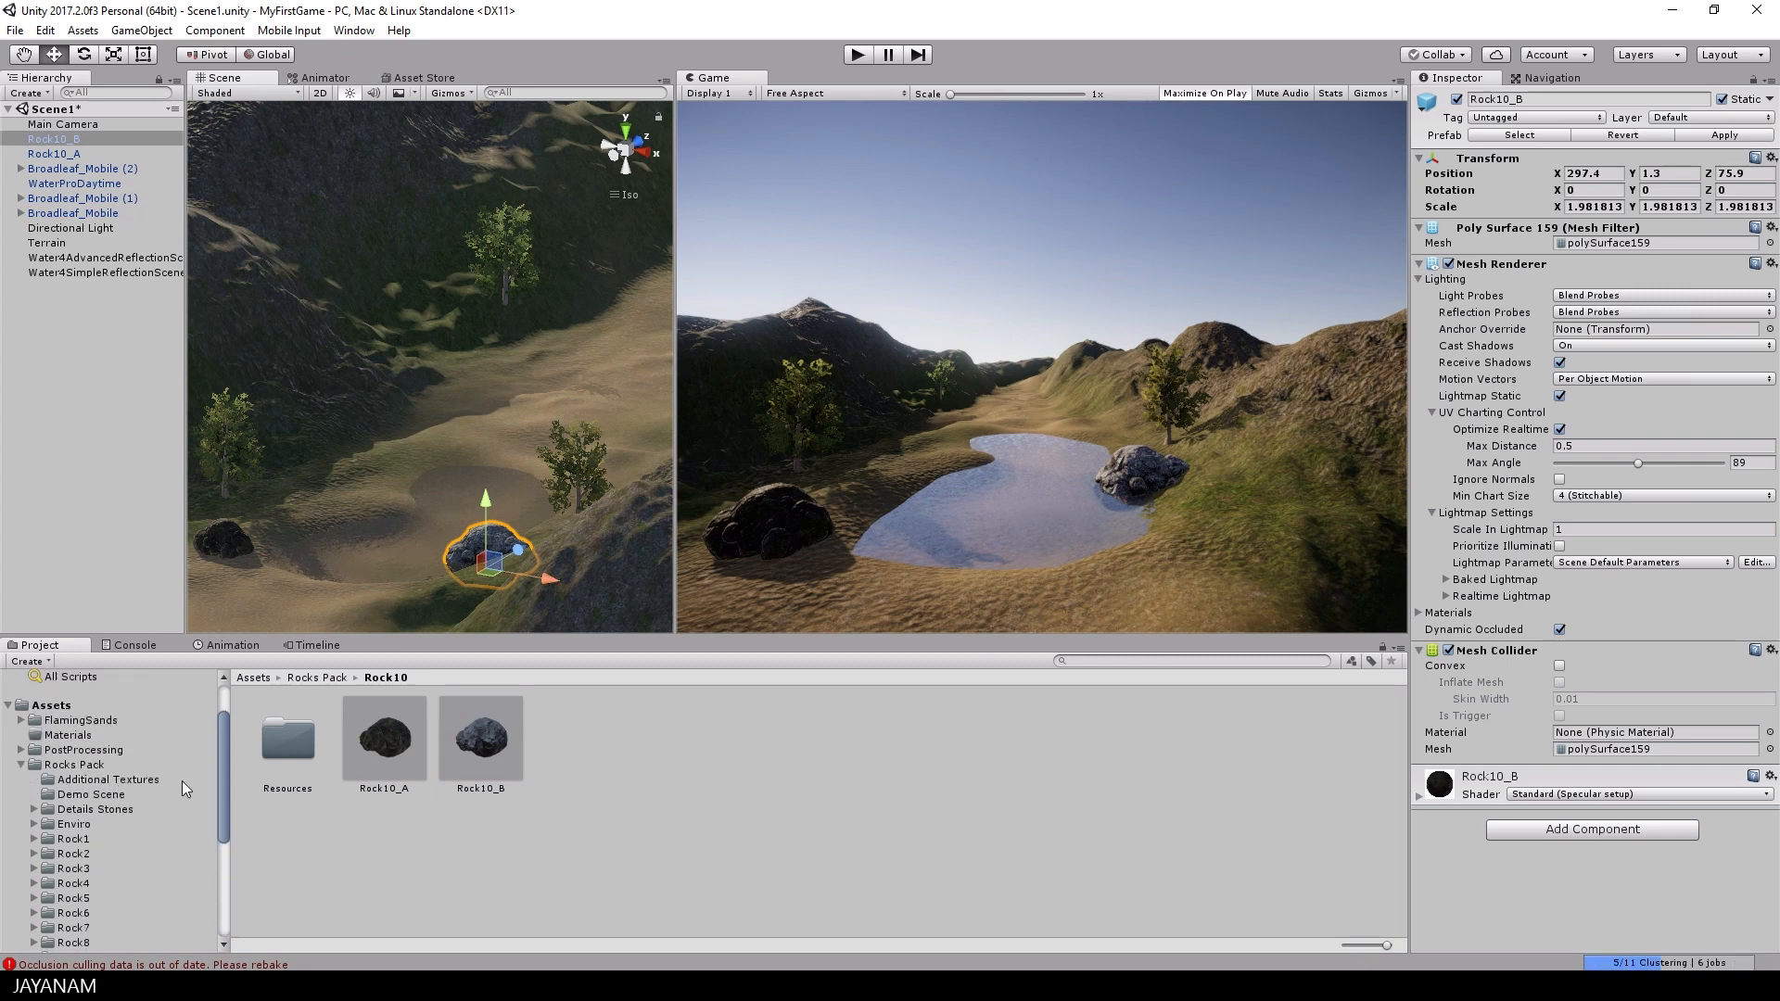
{"action": "left_click", "coordinate": [21, 764]}
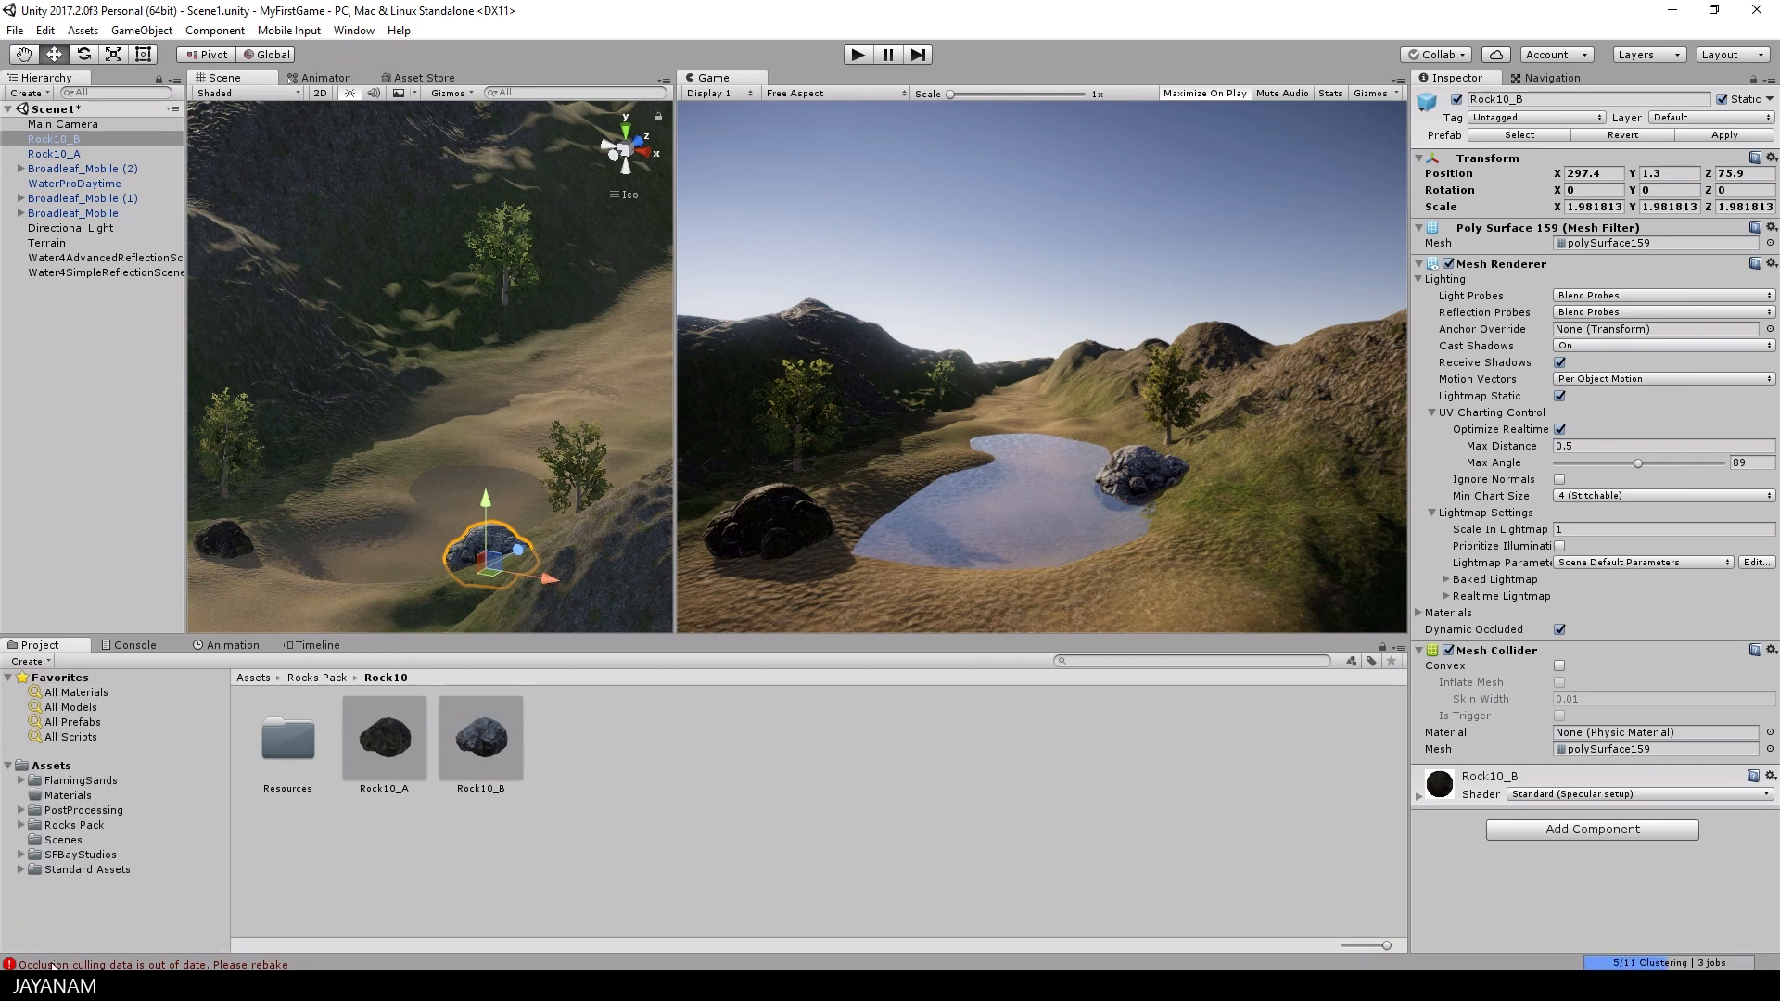
{"action": "left_click", "coordinate": [72, 855]}
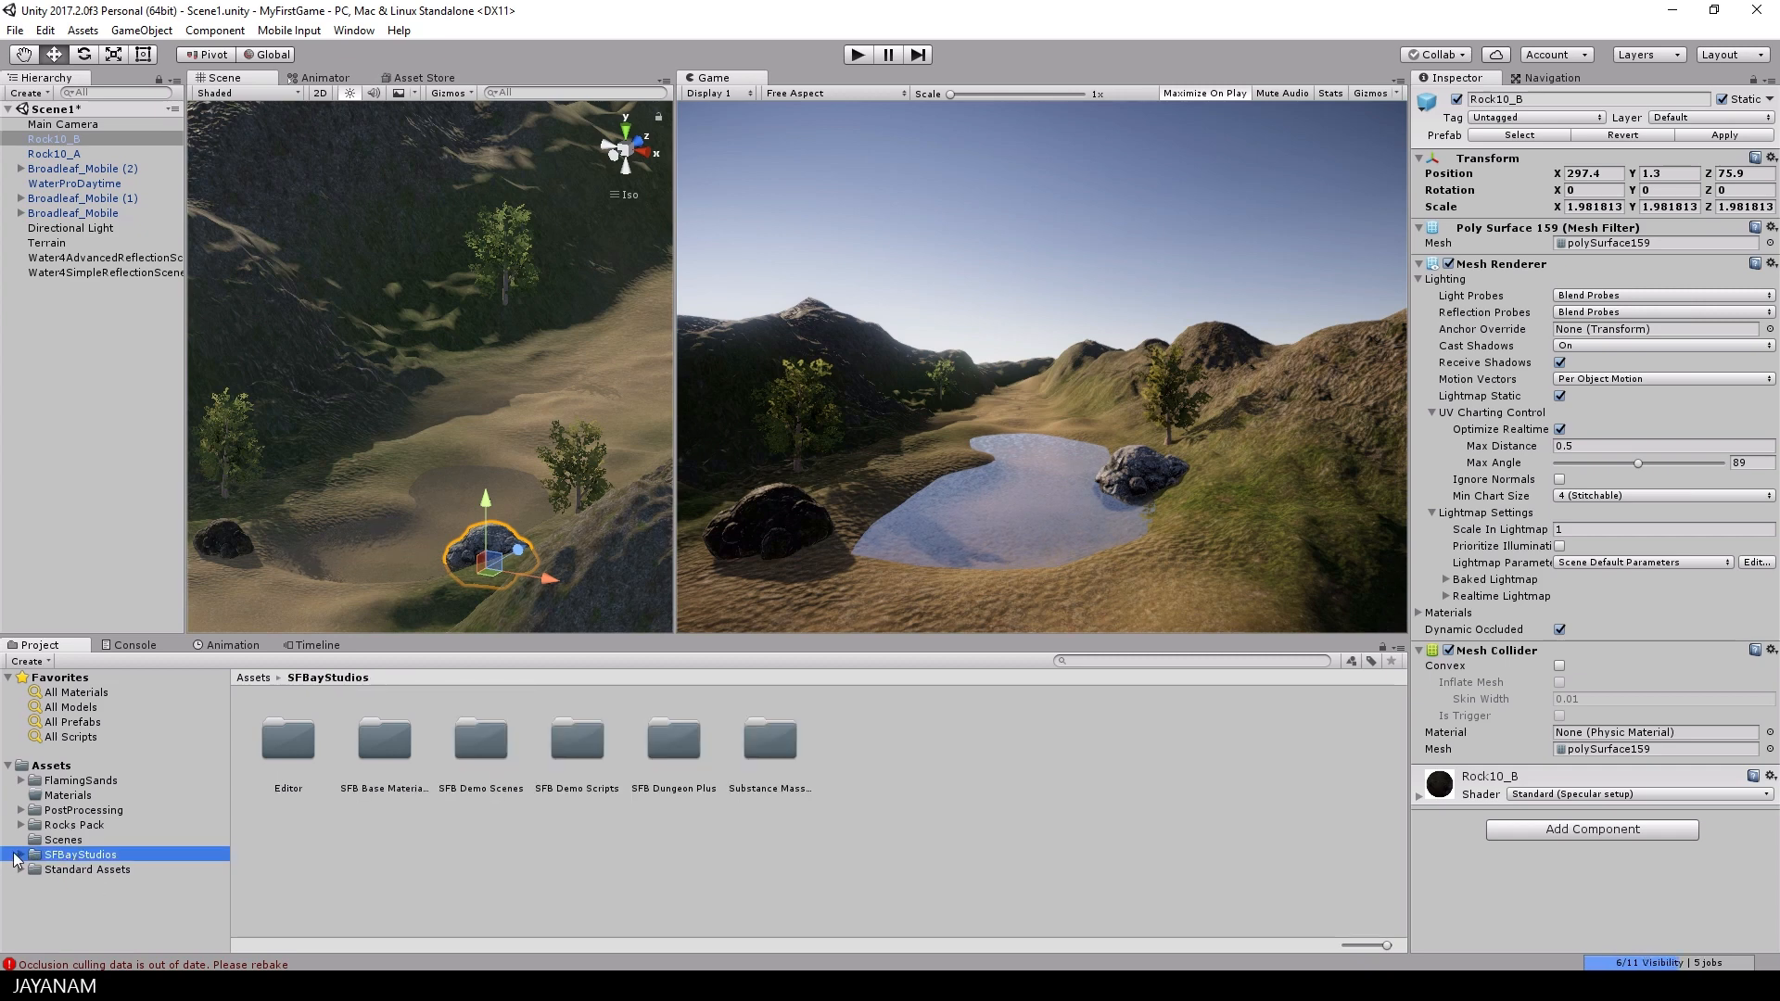
{"action": "left_click", "coordinate": [21, 855]}
{"action": "left_click", "coordinate": [92, 869]}
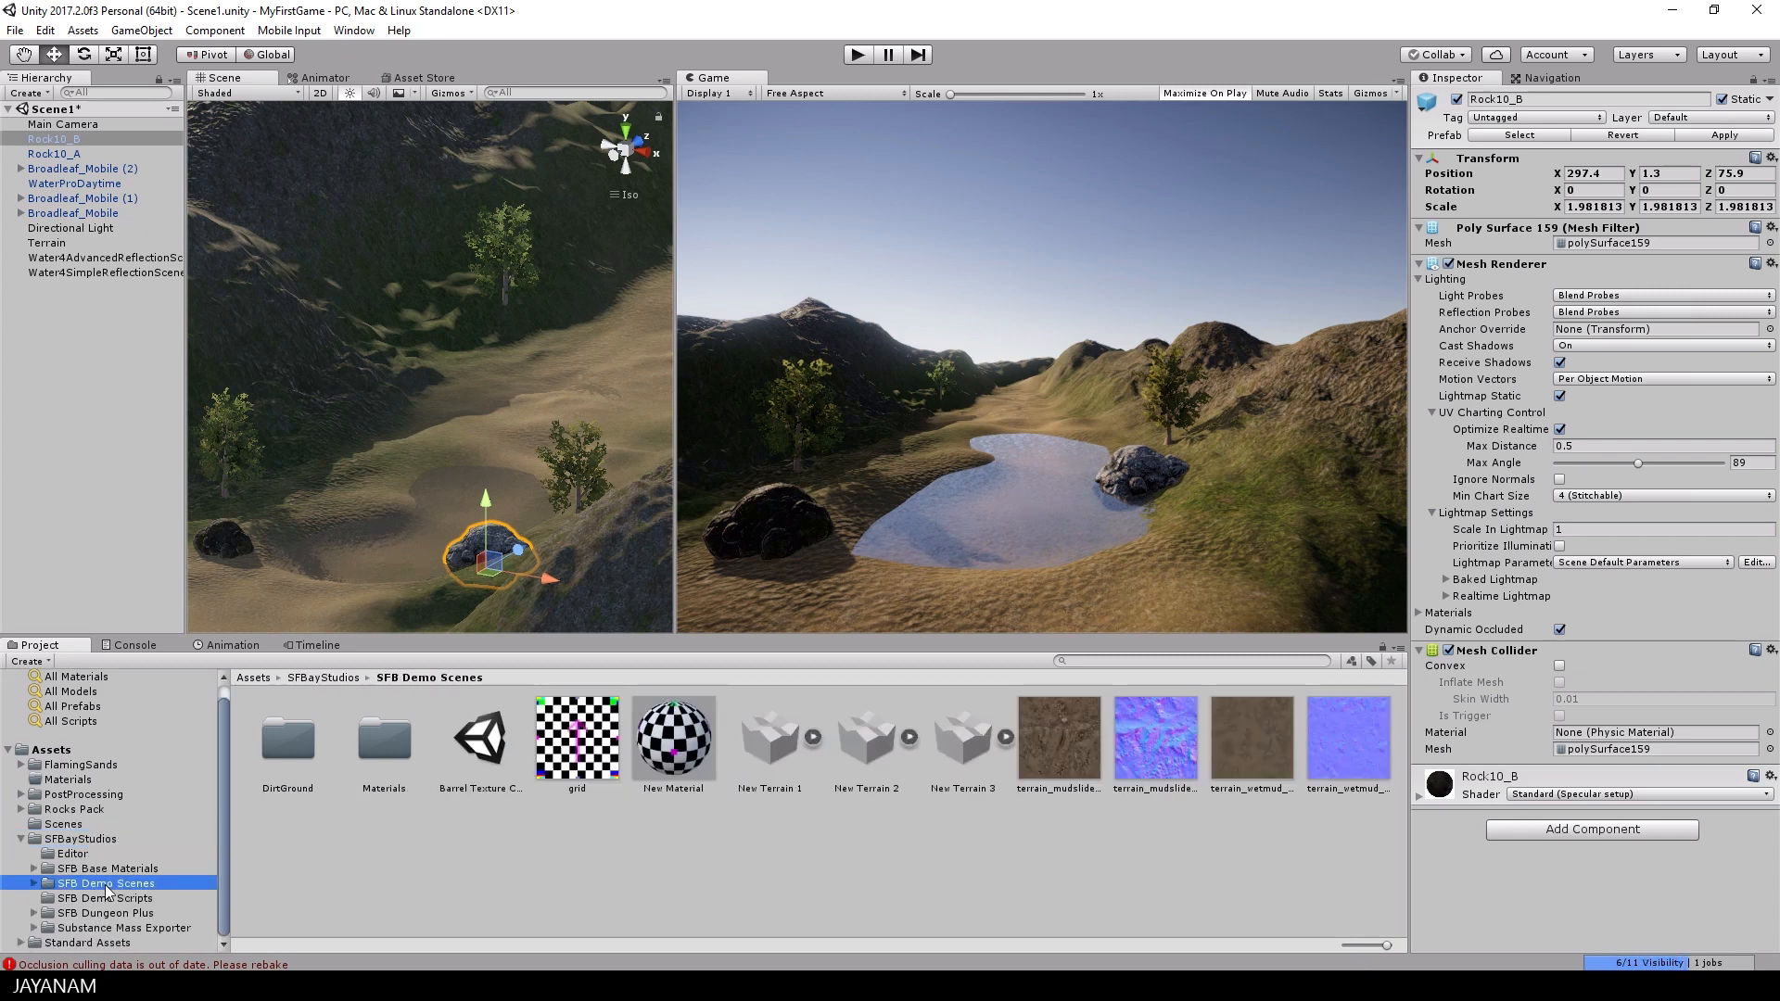
{"action": "left_click", "coordinate": [110, 914]}
{"action": "double_click", "coordinate": [384, 741]}
{"action": "double_click", "coordinate": [382, 744]}
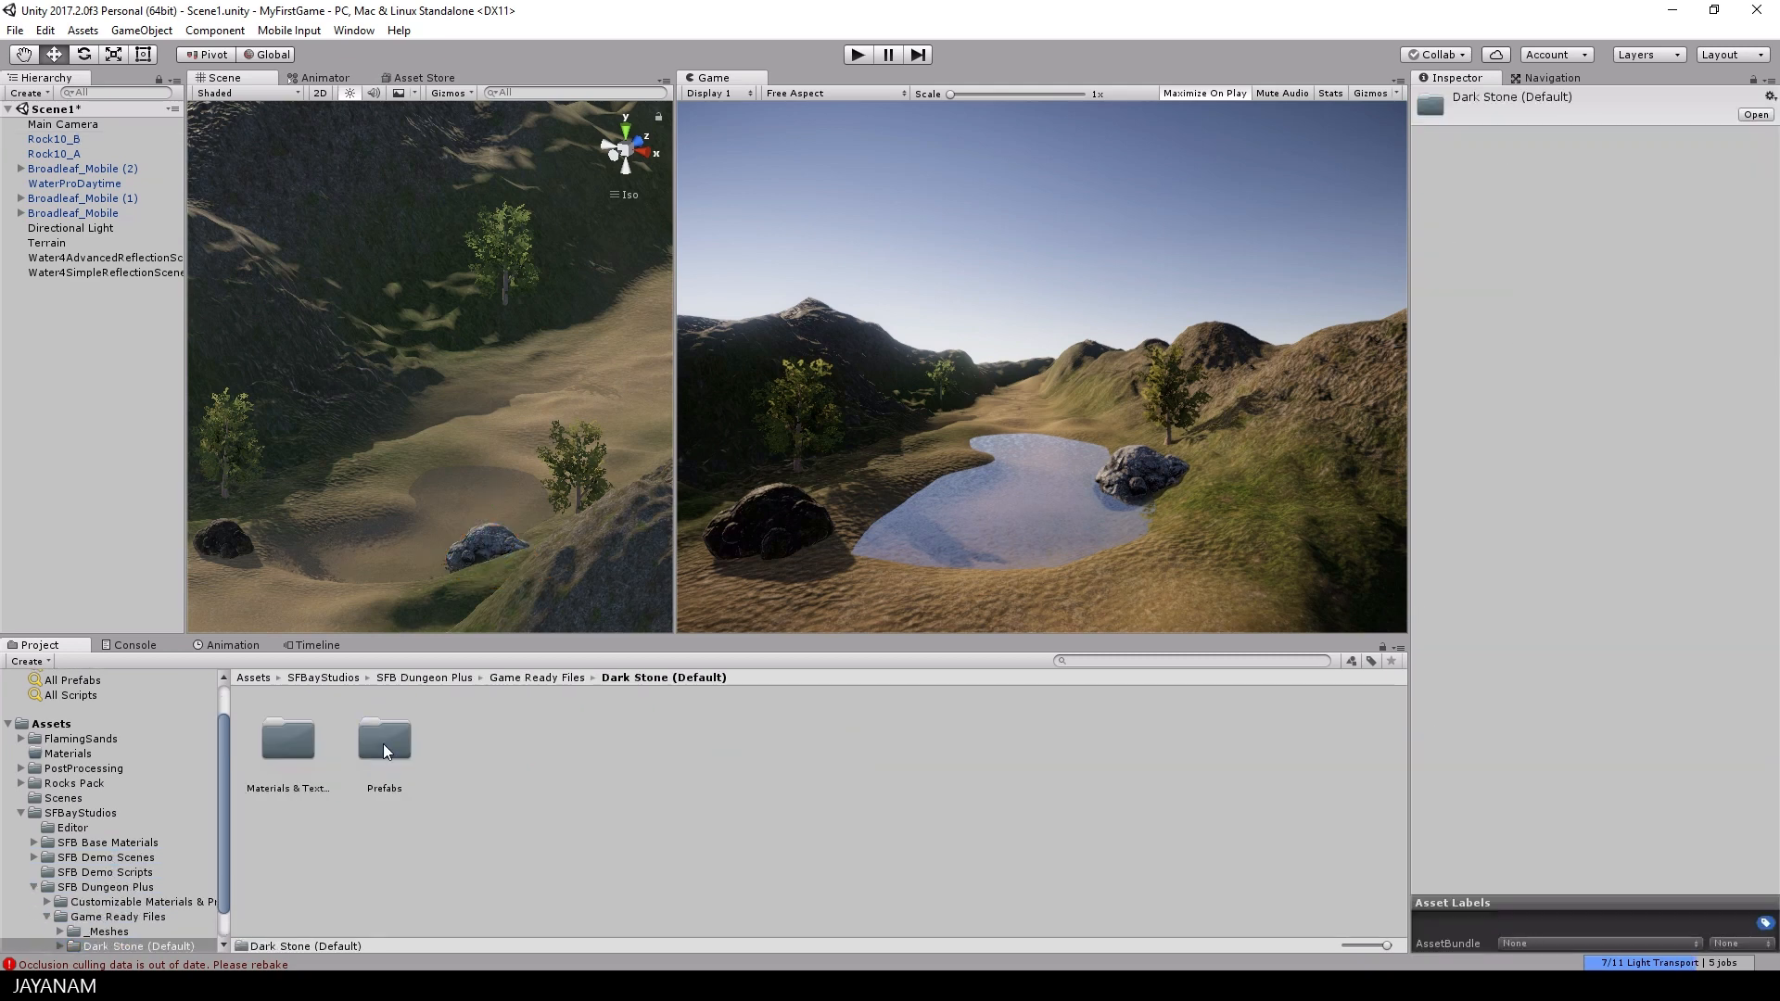
{"action": "double_click", "coordinate": [382, 744]}
{"action": "double_click", "coordinate": [290, 742]}
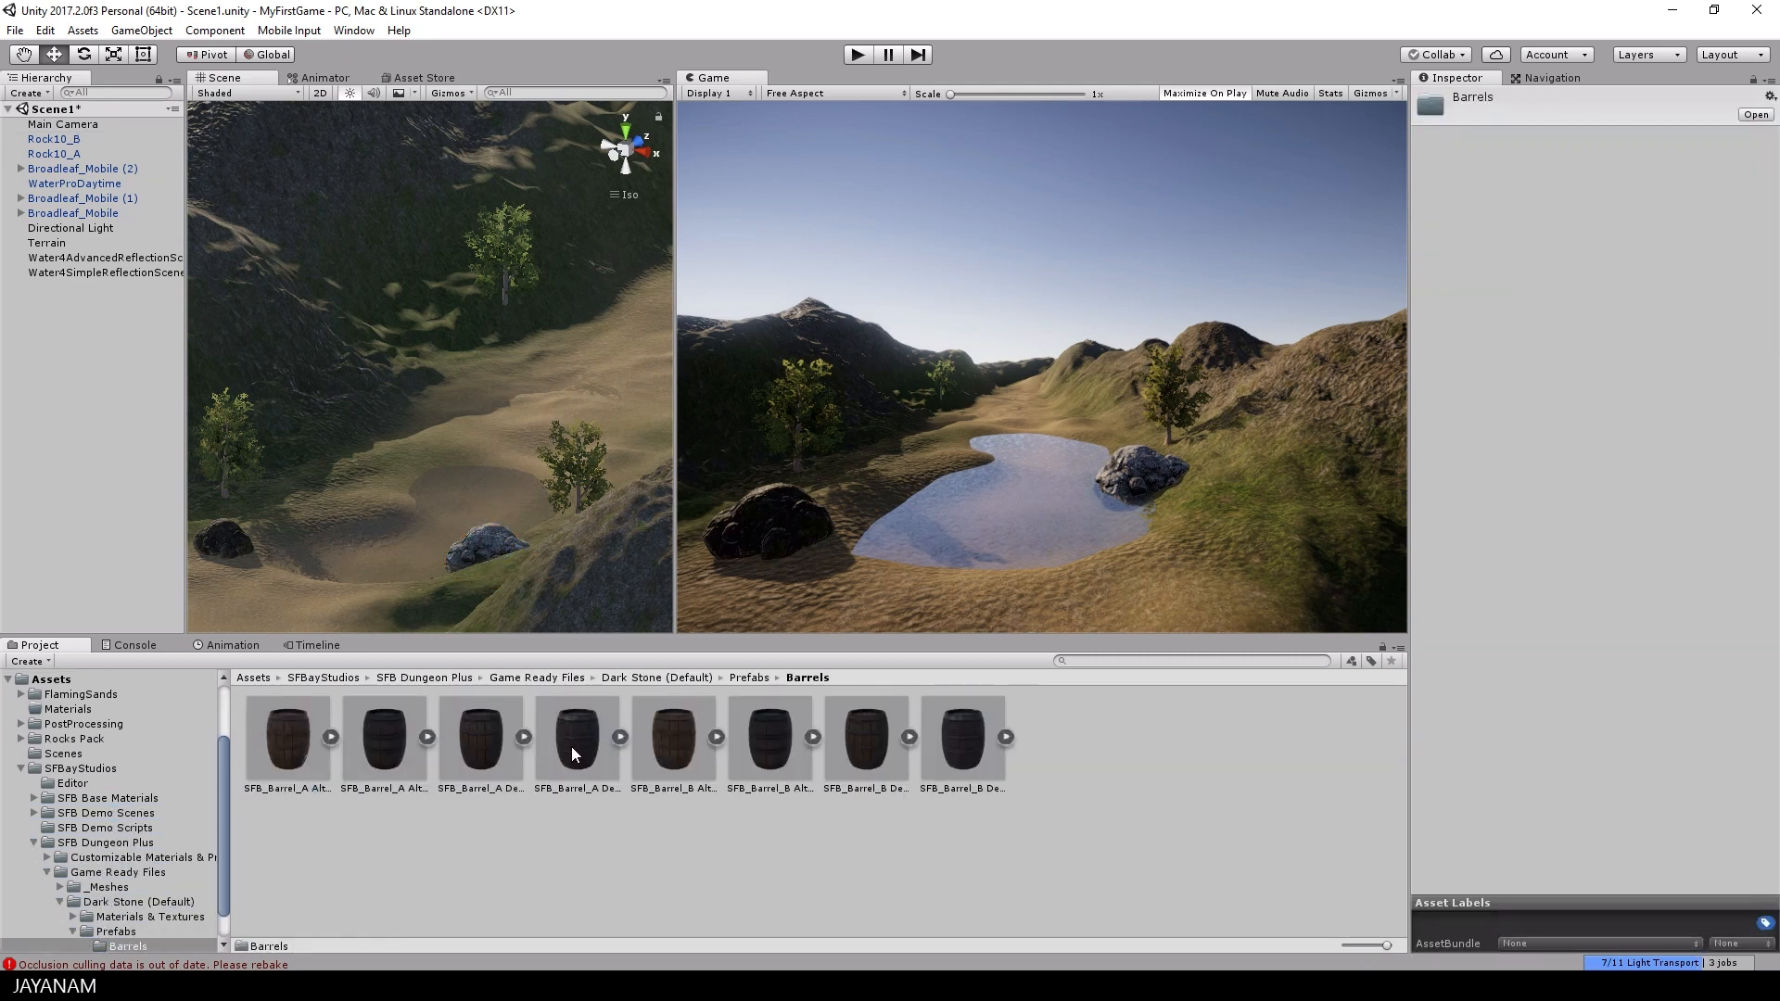
Place the SFB_Barrel_A Default 2 prefab near the light rock, scale it to about 2.09 and move it to X 295, Z 56.
{"action": "left_click_drag", "start_coordinate": [573, 752], "coordinate": [543, 613]}
{"action": "left_click", "coordinate": [114, 54]}
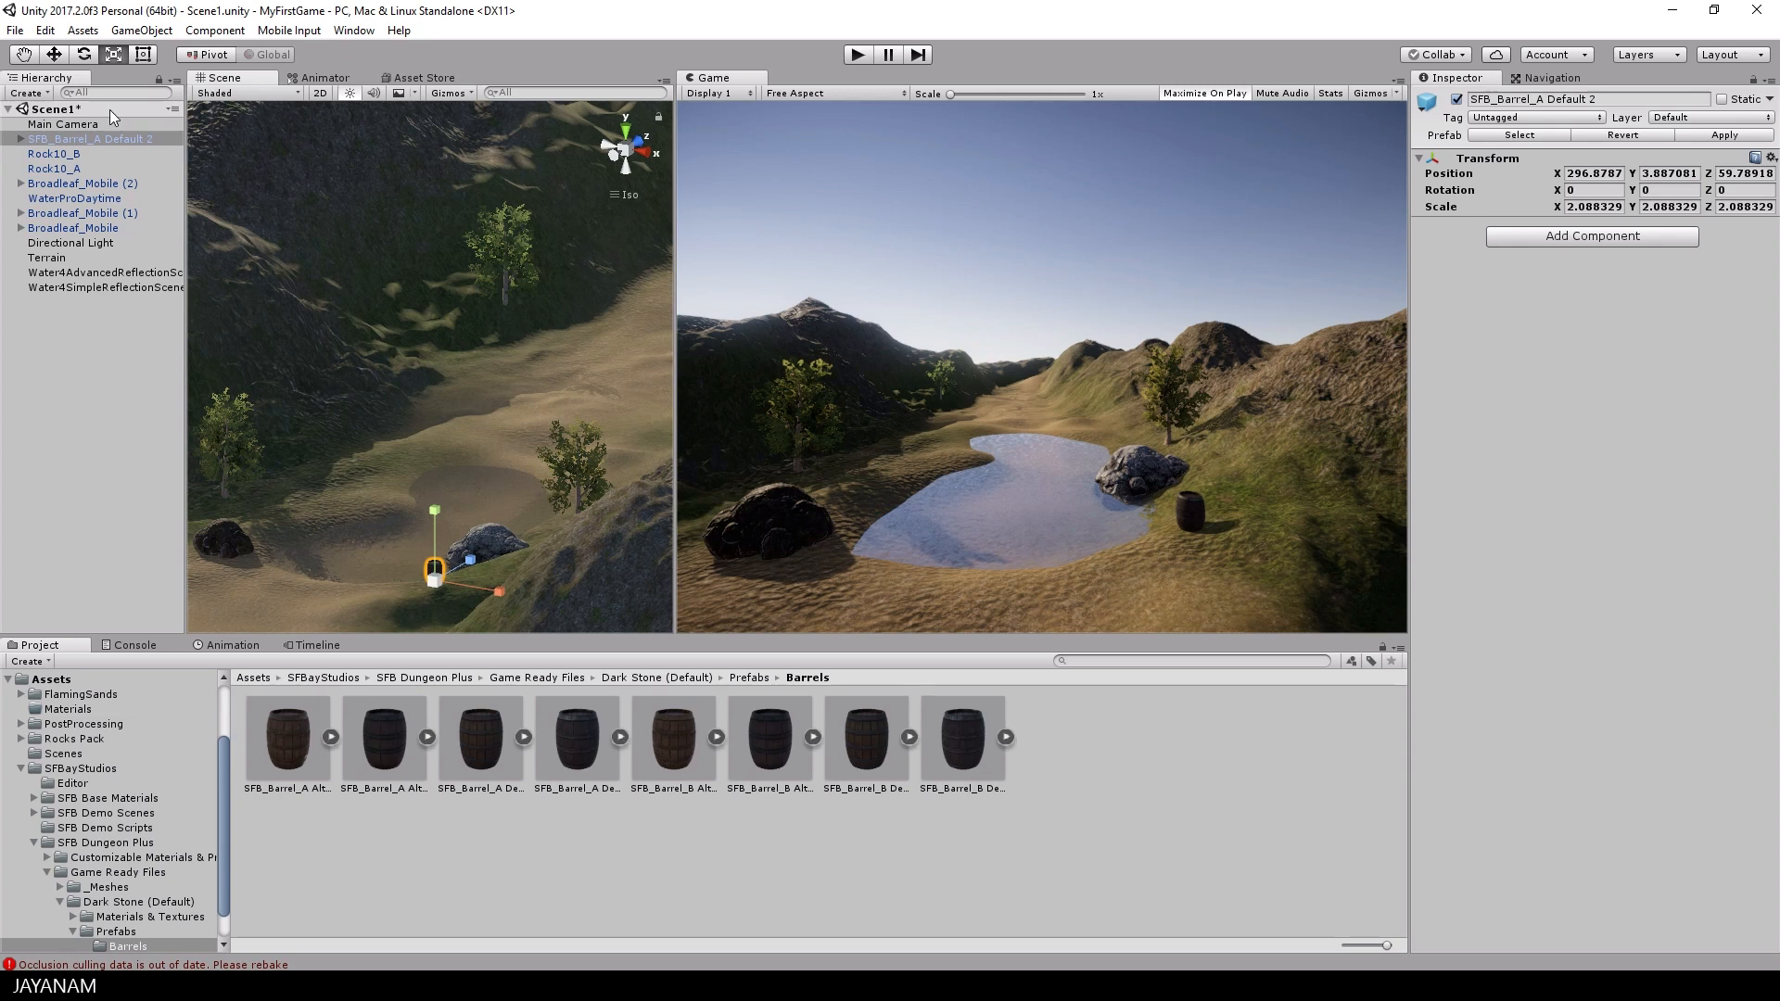
{"action": "key", "text": "w"}
{"action": "left_click_drag", "start_coordinate": [466, 571], "coordinate": [469, 603]}
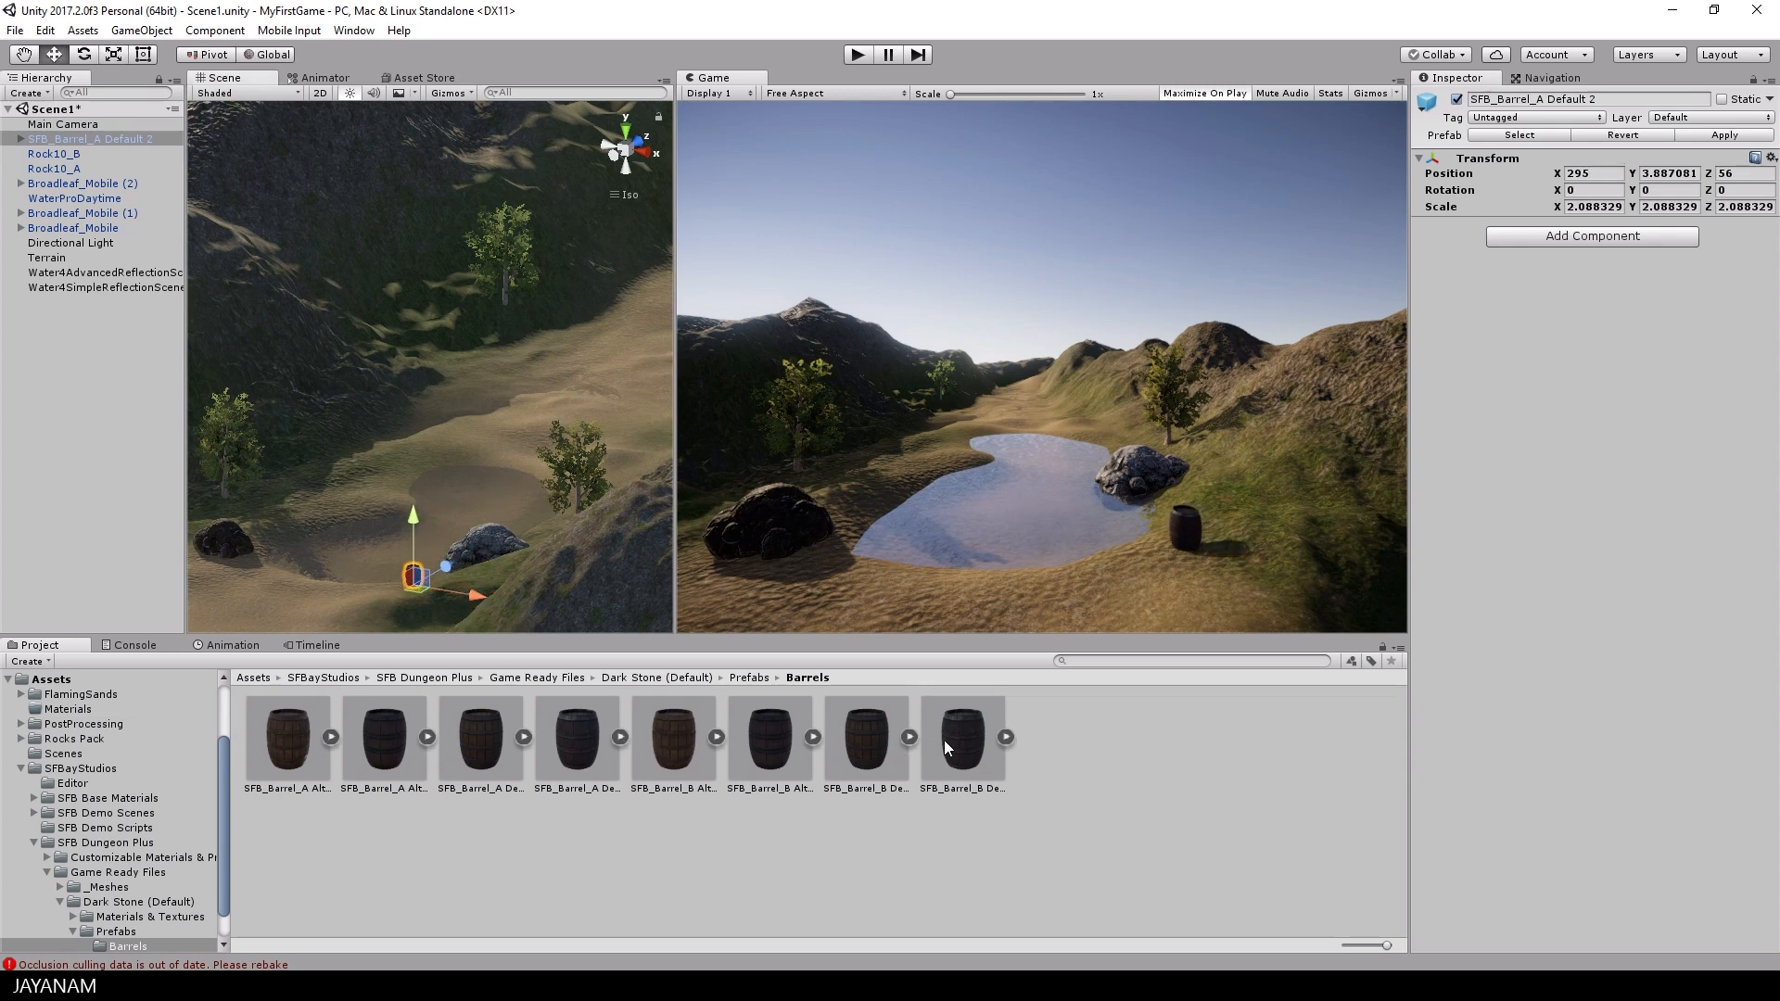
Add the SFB_Barrel_B Default 1 prefab in front of the first barrel, scale it to about 4.08 and adjust its position.
{"action": "left_click_drag", "start_coordinate": [866, 742], "coordinate": [665, 660]}
{"action": "left_click", "coordinate": [113, 54]}
{"action": "key", "text": "f"}
{"action": "right_click_drag", "start_coordinate": [467, 491], "coordinate": [497, 375]}
{"action": "scroll", "coordinate": [493, 470], "scroll_direction": "up", "scroll_amount": 5}
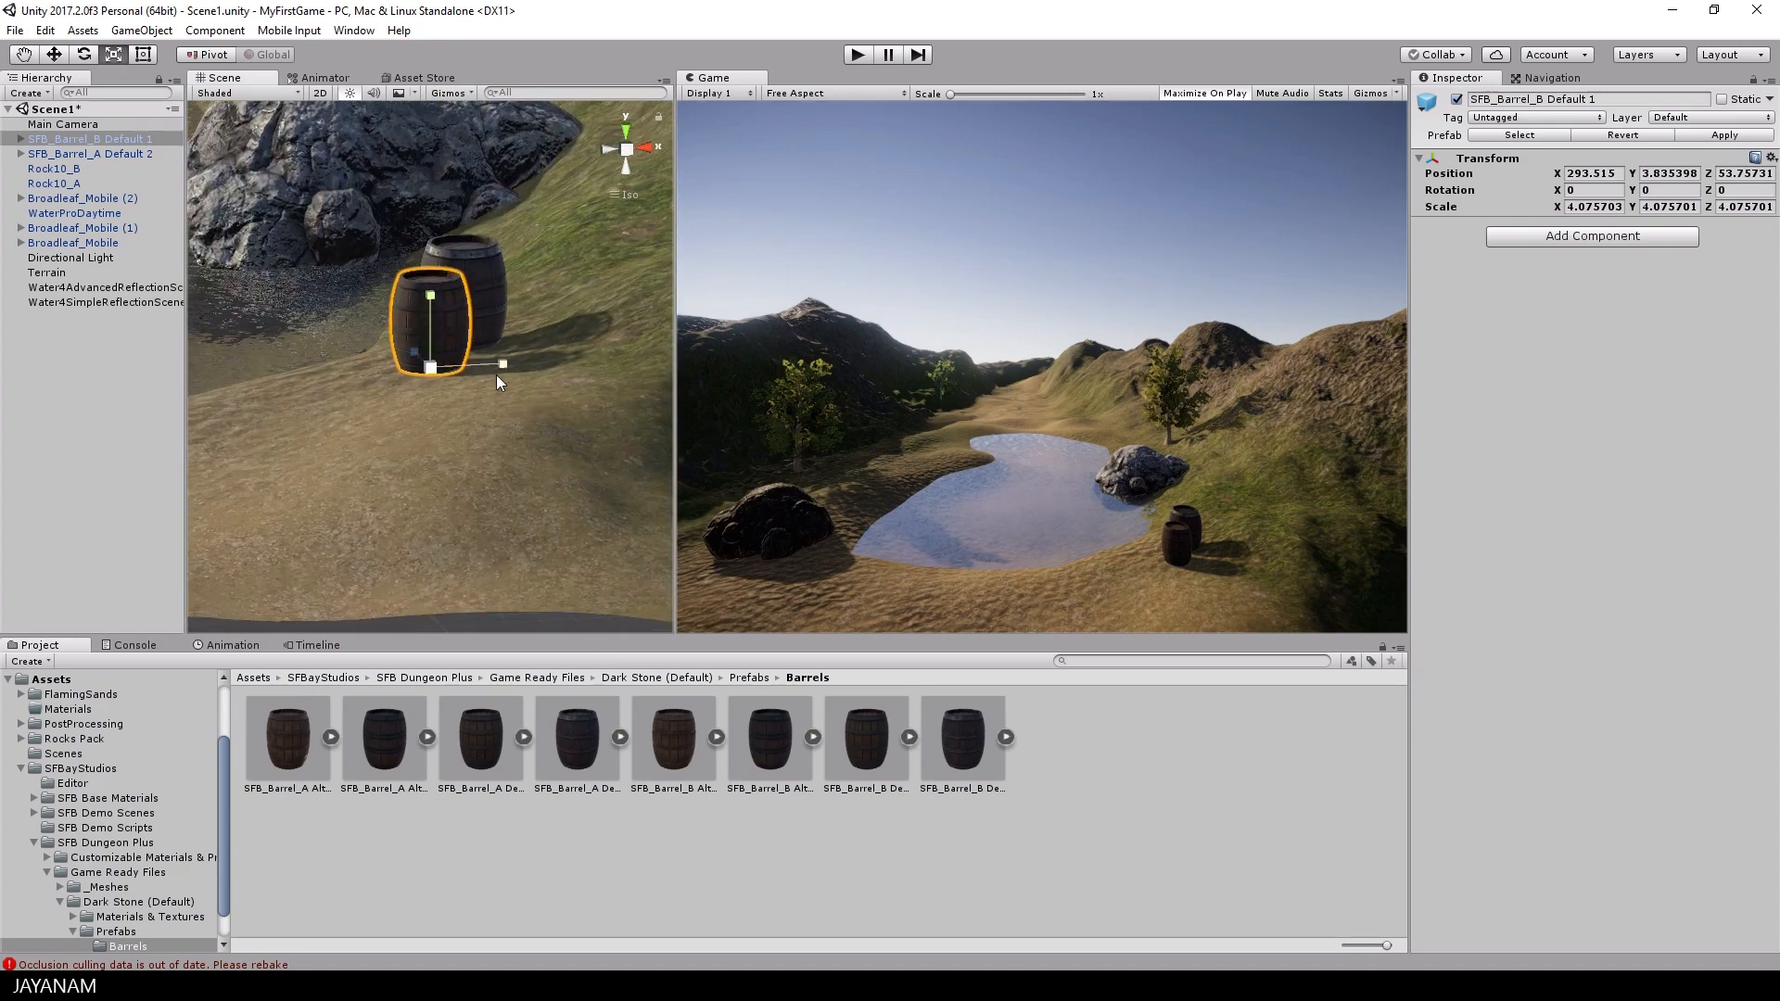
{"action": "key", "text": "w"}
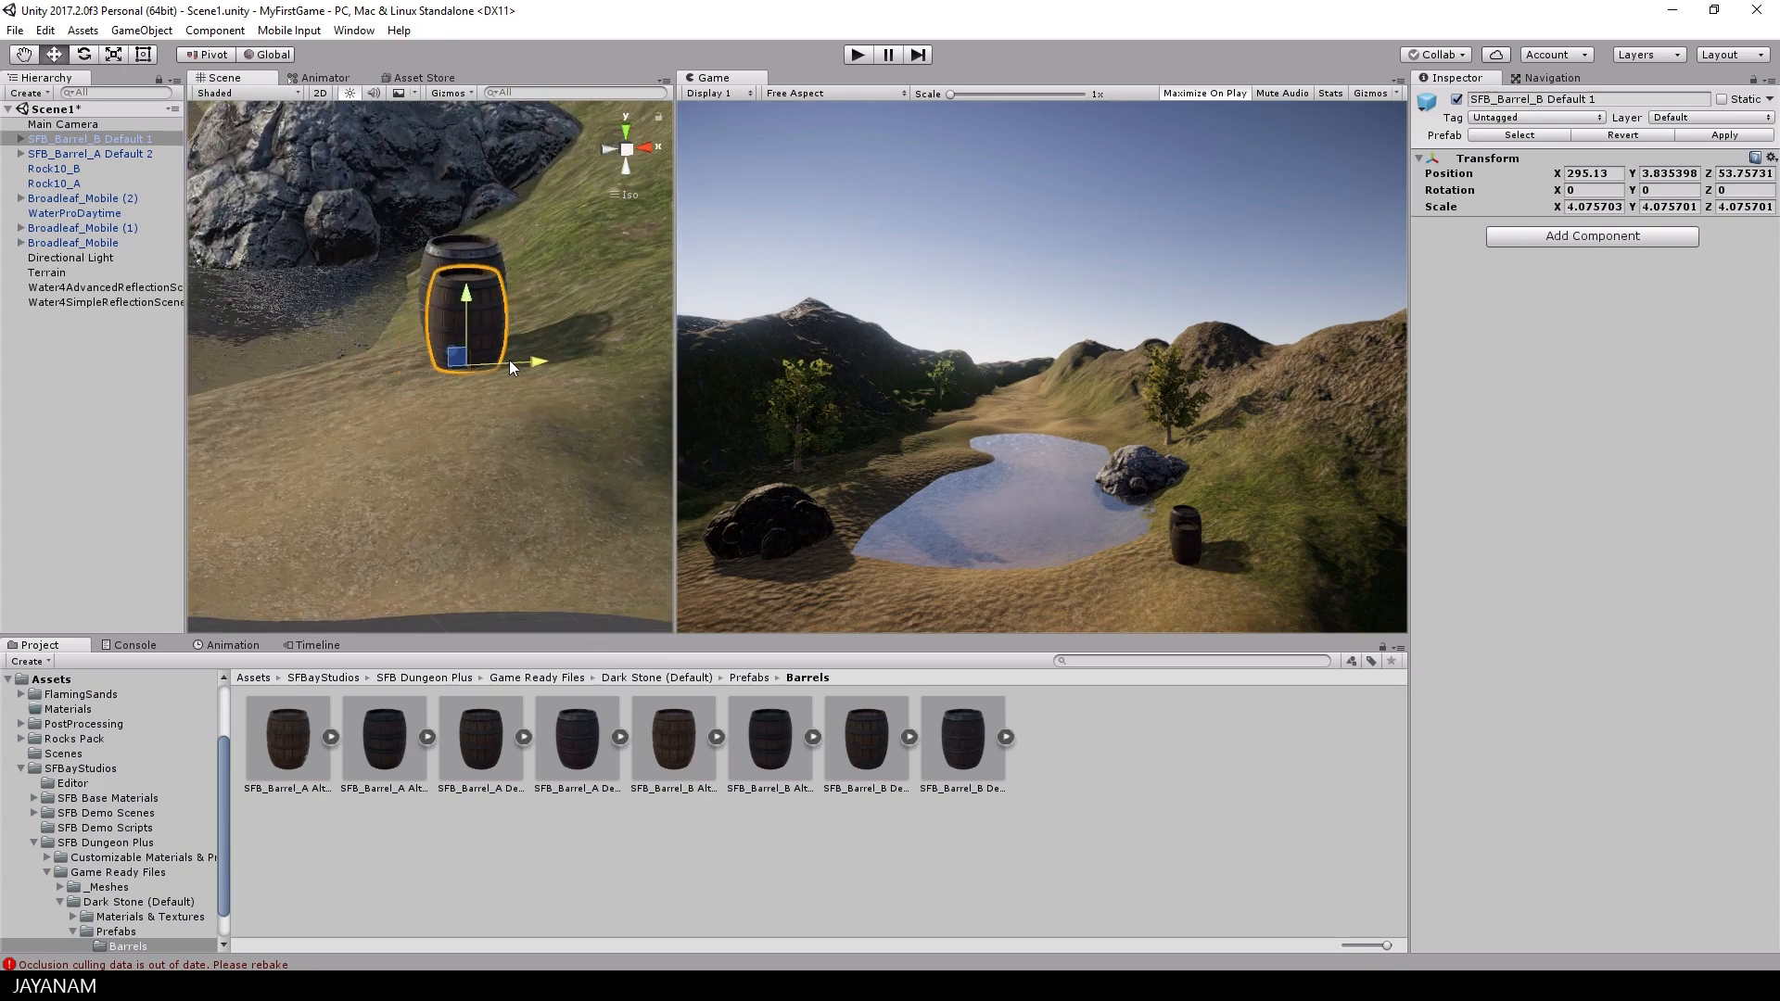
Duplicate the front barrel, move the copy to X 296.36, tilt it about -60.5° around Z and raise it to Y 4.84.
{"action": "key", "text": "ctrl+d"}
{"action": "left_click_drag", "start_coordinate": [491, 364], "coordinate": [592, 362]}
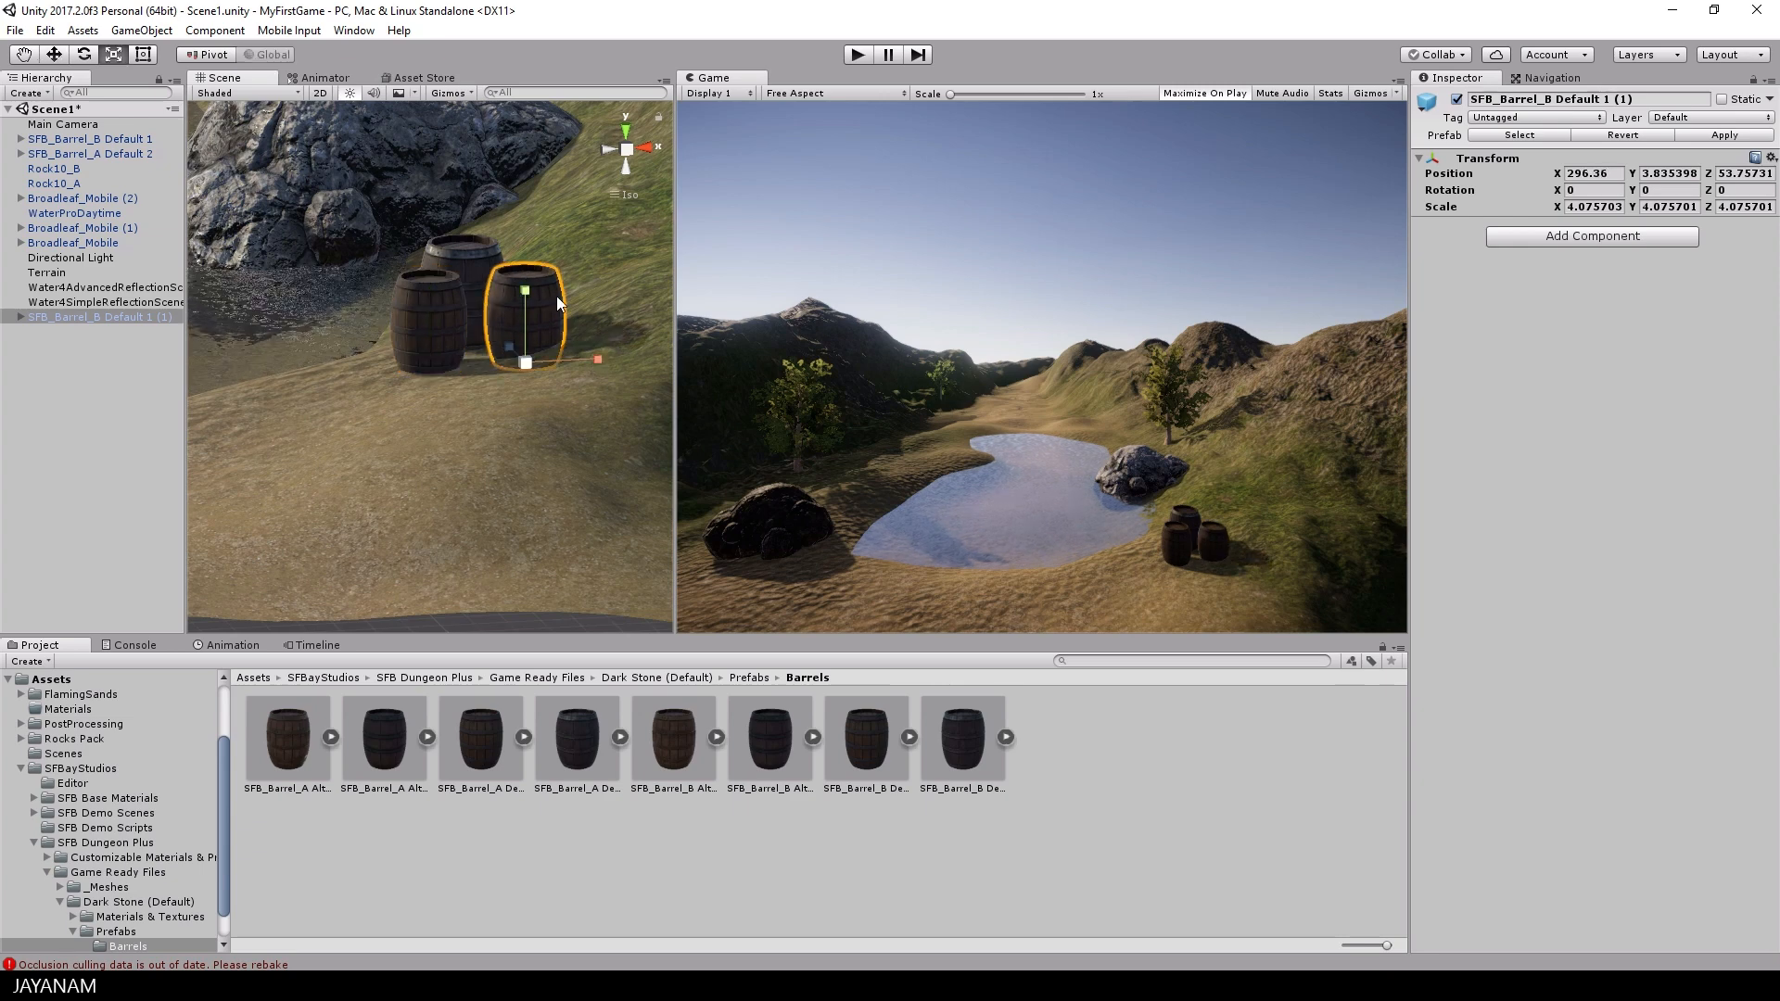
{"action": "key", "text": "e"}
{"action": "left_click_drag", "start_coordinate": [556, 298], "coordinate": [519, 262]}
{"action": "key", "text": "w"}
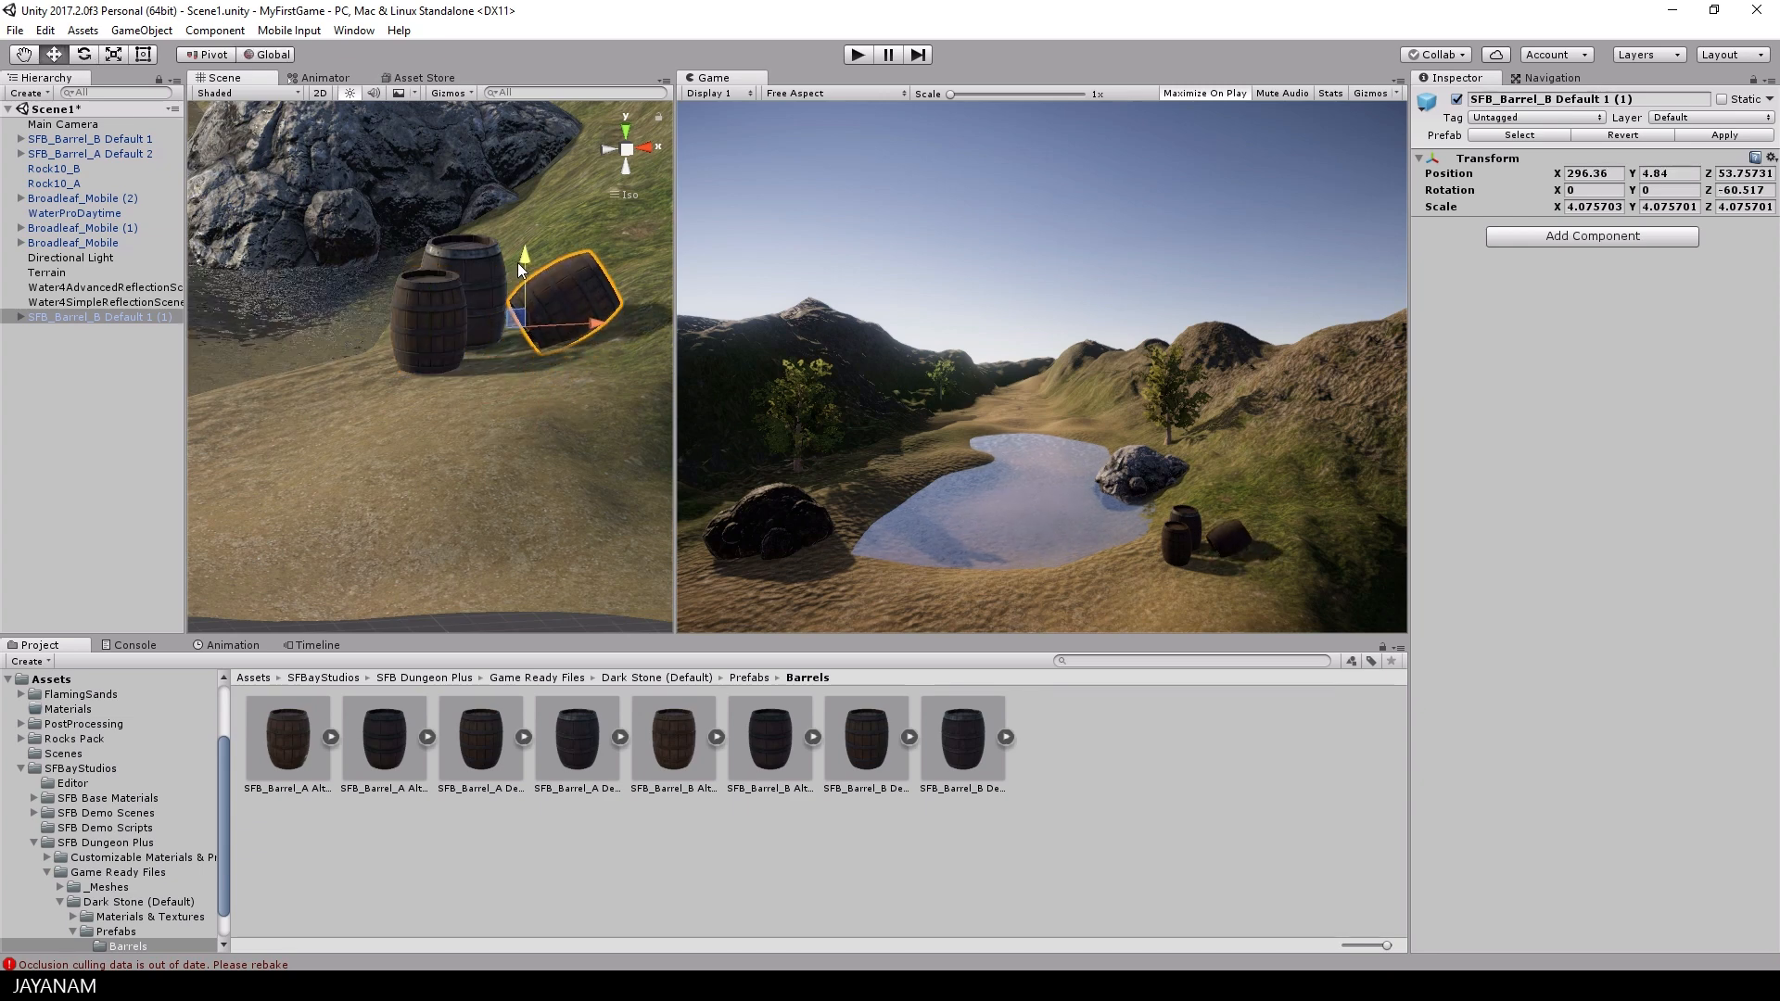
Lay the duplicated barrel on its side against the others and lower the front standing barrel to about Y 3.64.
{"action": "left_click_drag", "start_coordinate": [598, 324], "coordinate": [485, 259]}
{"action": "key", "text": "e"}
{"action": "key", "text": "w"}
{"action": "left_click_drag", "start_coordinate": [541, 325], "coordinate": [534, 324]}
{"action": "left_click_drag", "start_coordinate": [479, 254], "coordinate": [427, 305]}
{"action": "left_click", "coordinate": [399, 311]}
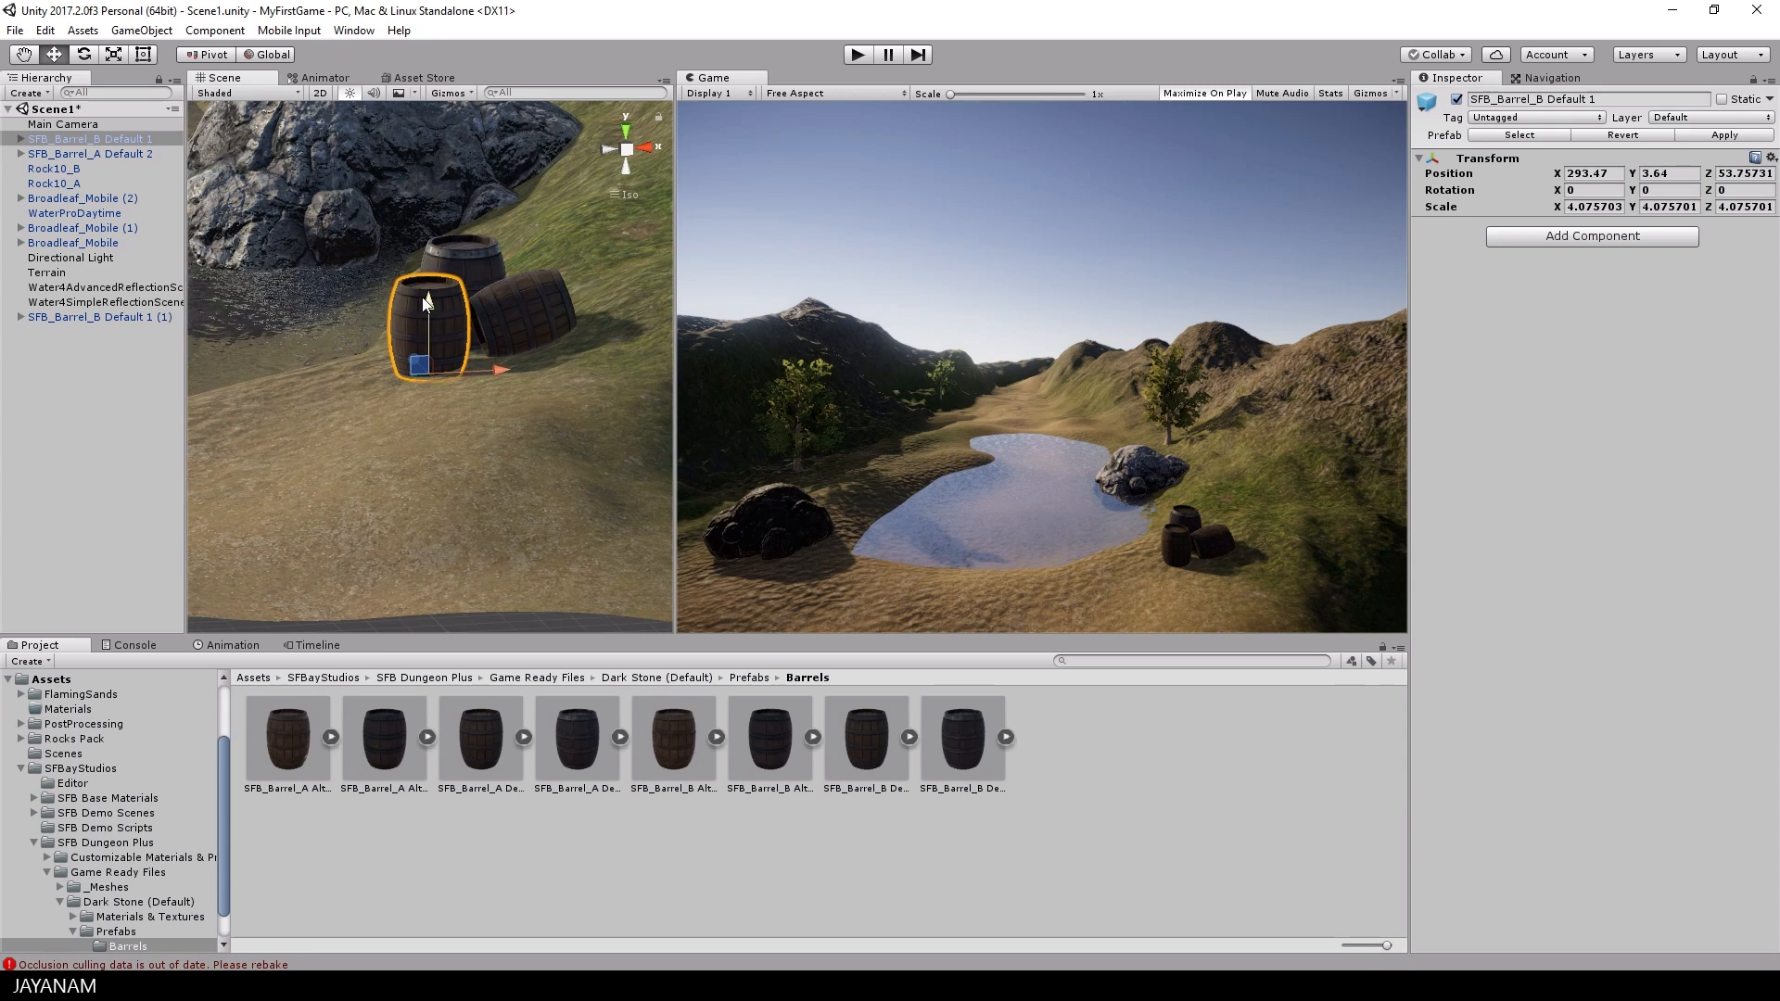
Open the sandbags folder inside the FlamingSands assets.
{"action": "left_click", "coordinate": [22, 769]}
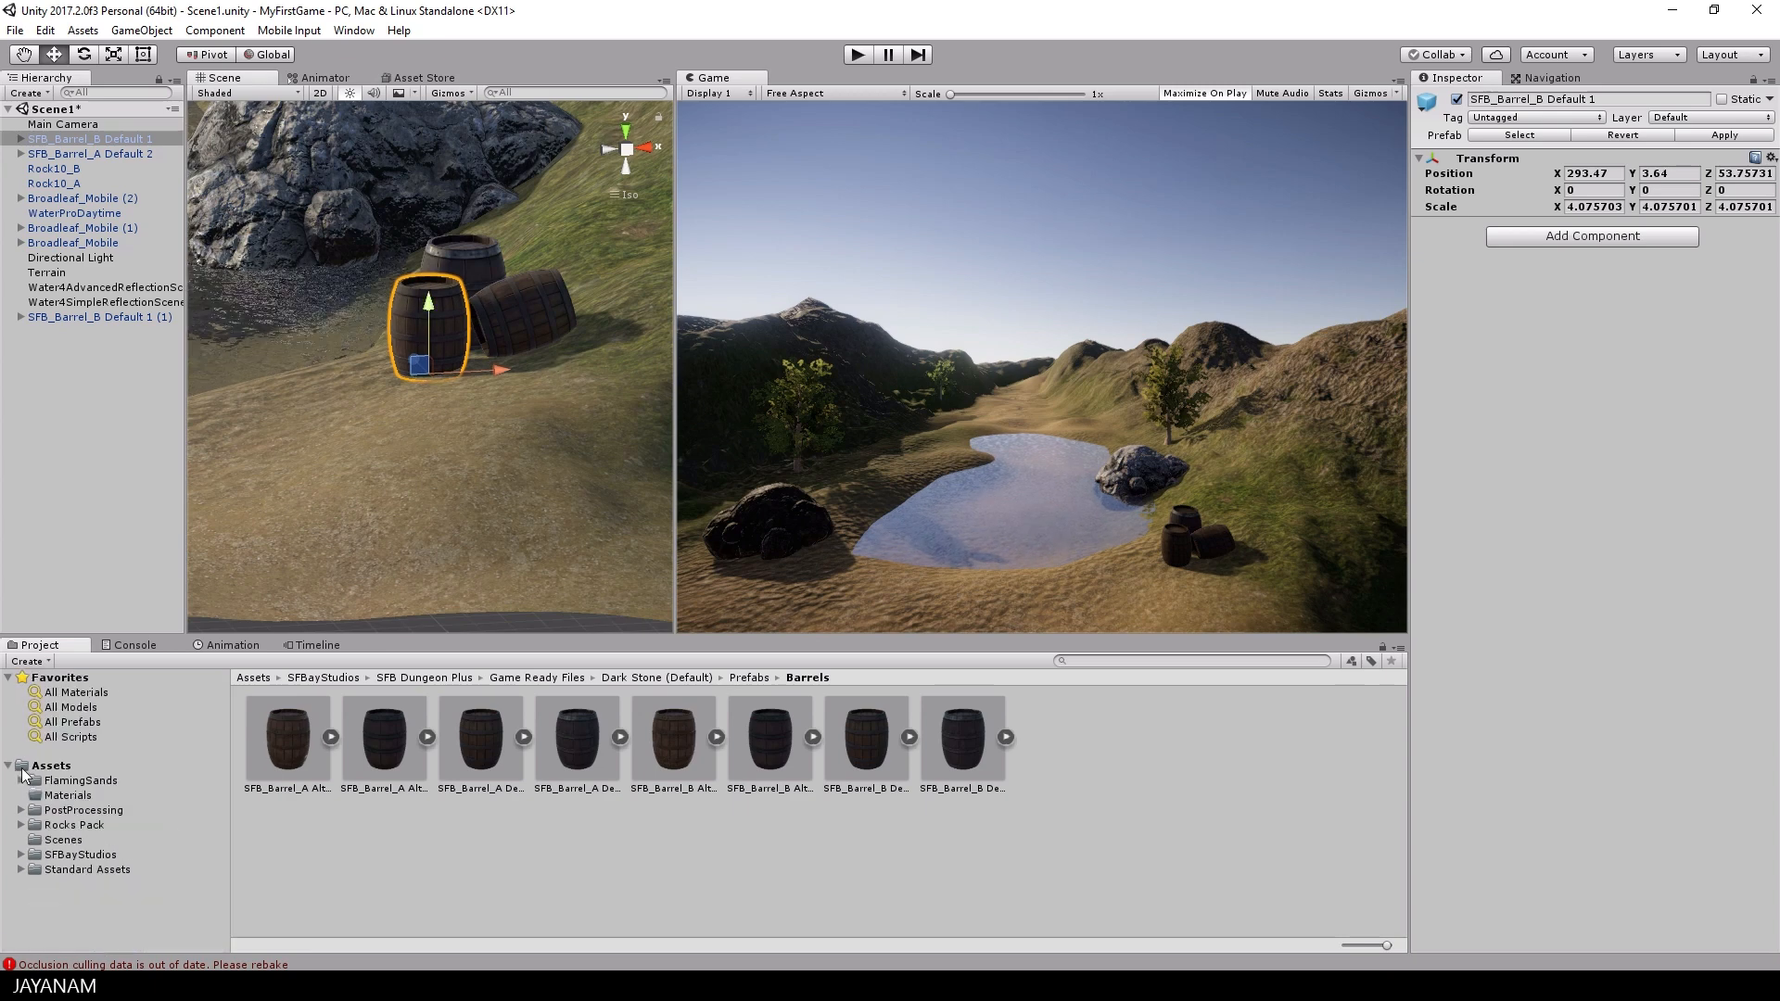
{"action": "left_click", "coordinate": [93, 777]}
{"action": "double_click", "coordinate": [304, 751]}
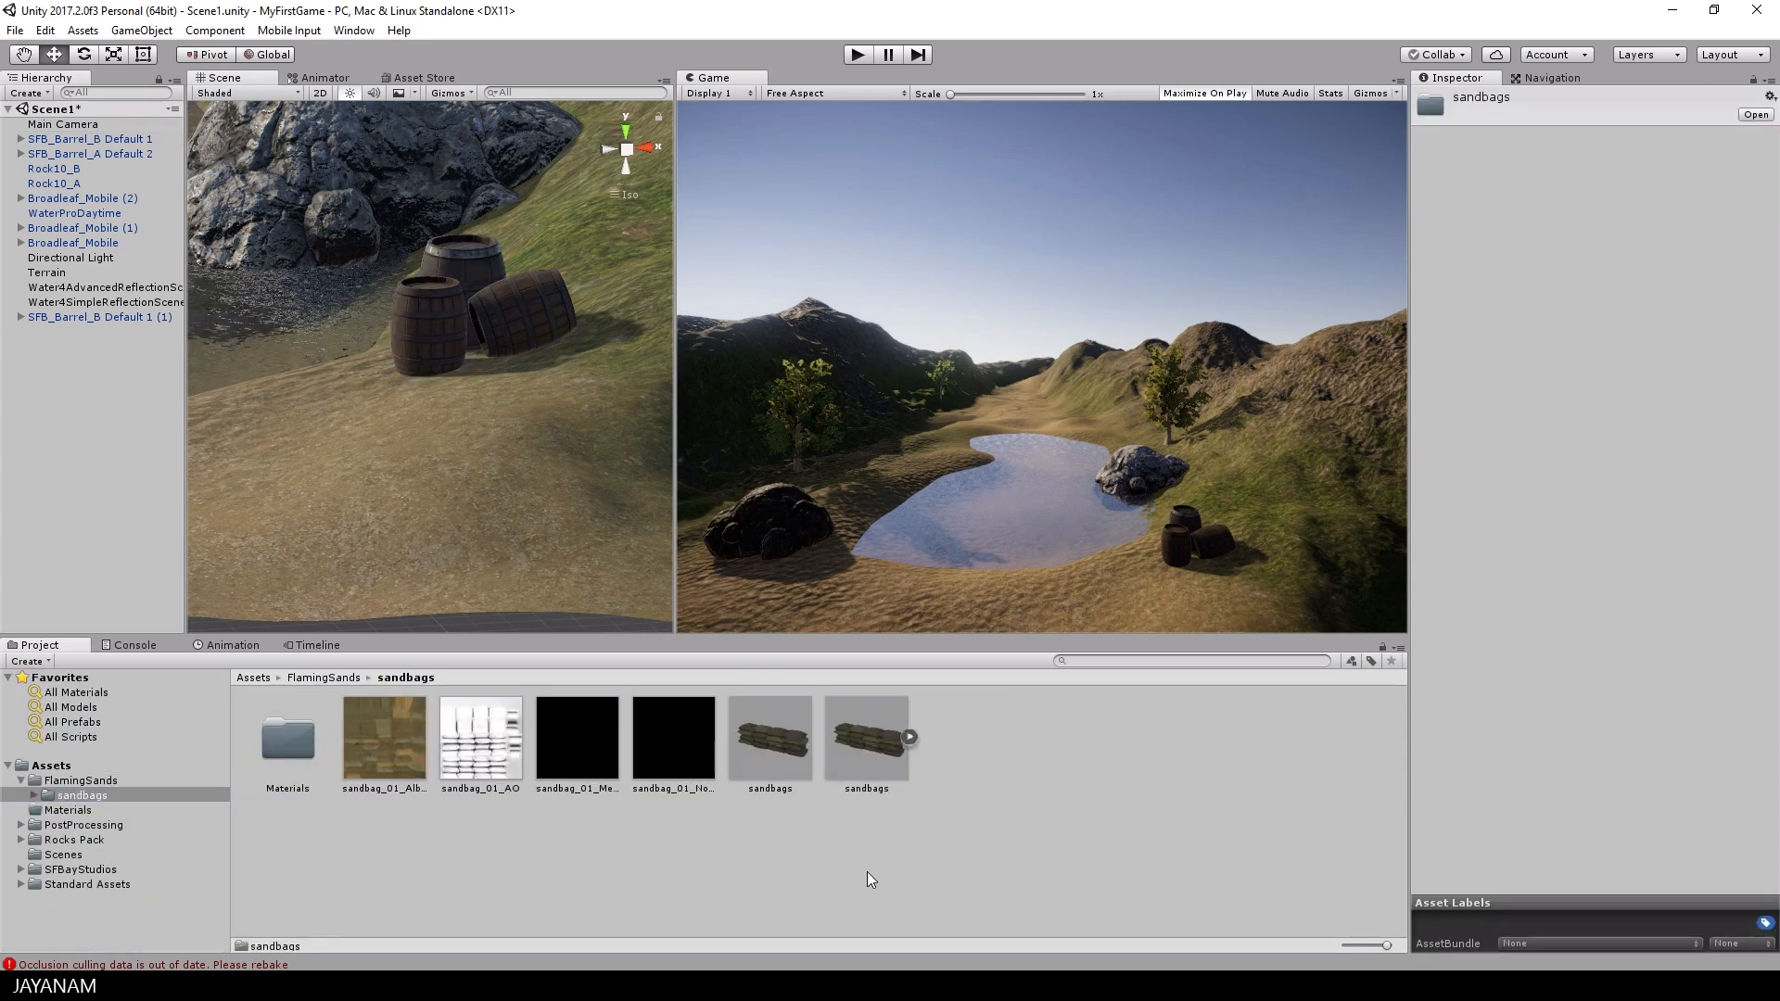
Place the sandbags prefab on the shore in front of the barrels and scale it uniformly to about 2.08.
{"action": "left_click", "coordinate": [746, 742]}
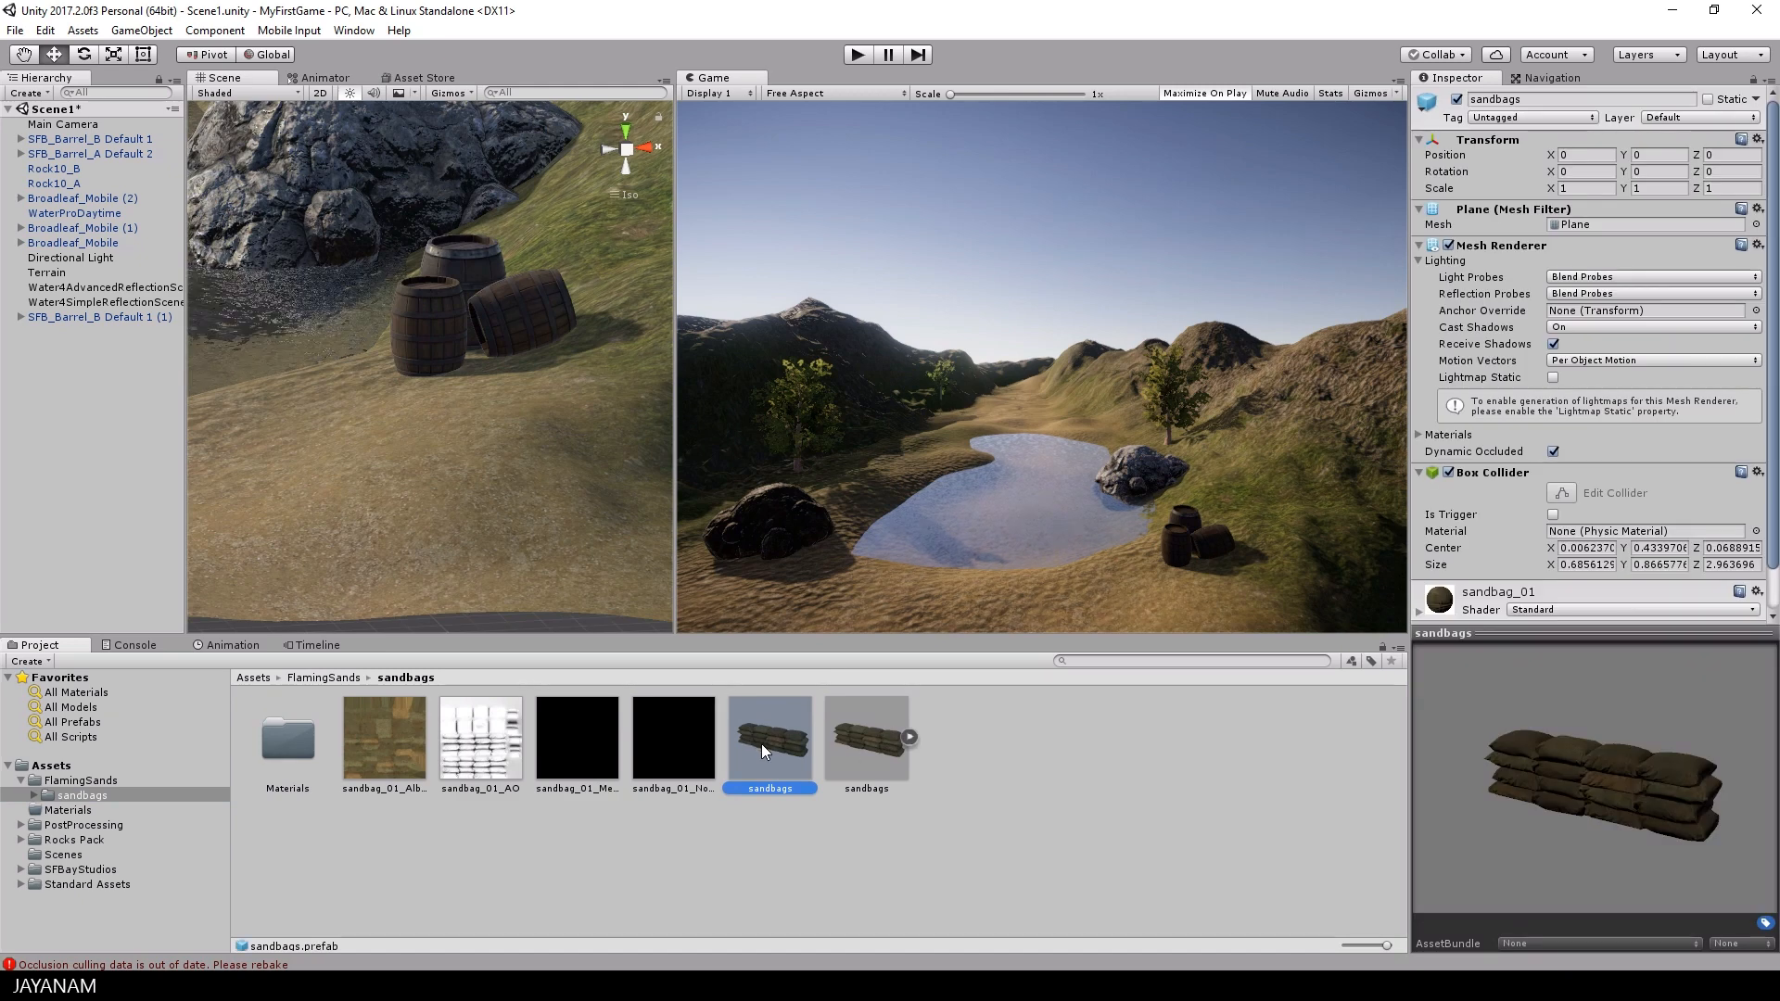
{"action": "left_click_drag", "start_coordinate": [760, 744], "coordinate": [481, 386]}
{"action": "key", "text": "e"}
{"action": "key", "text": "r"}
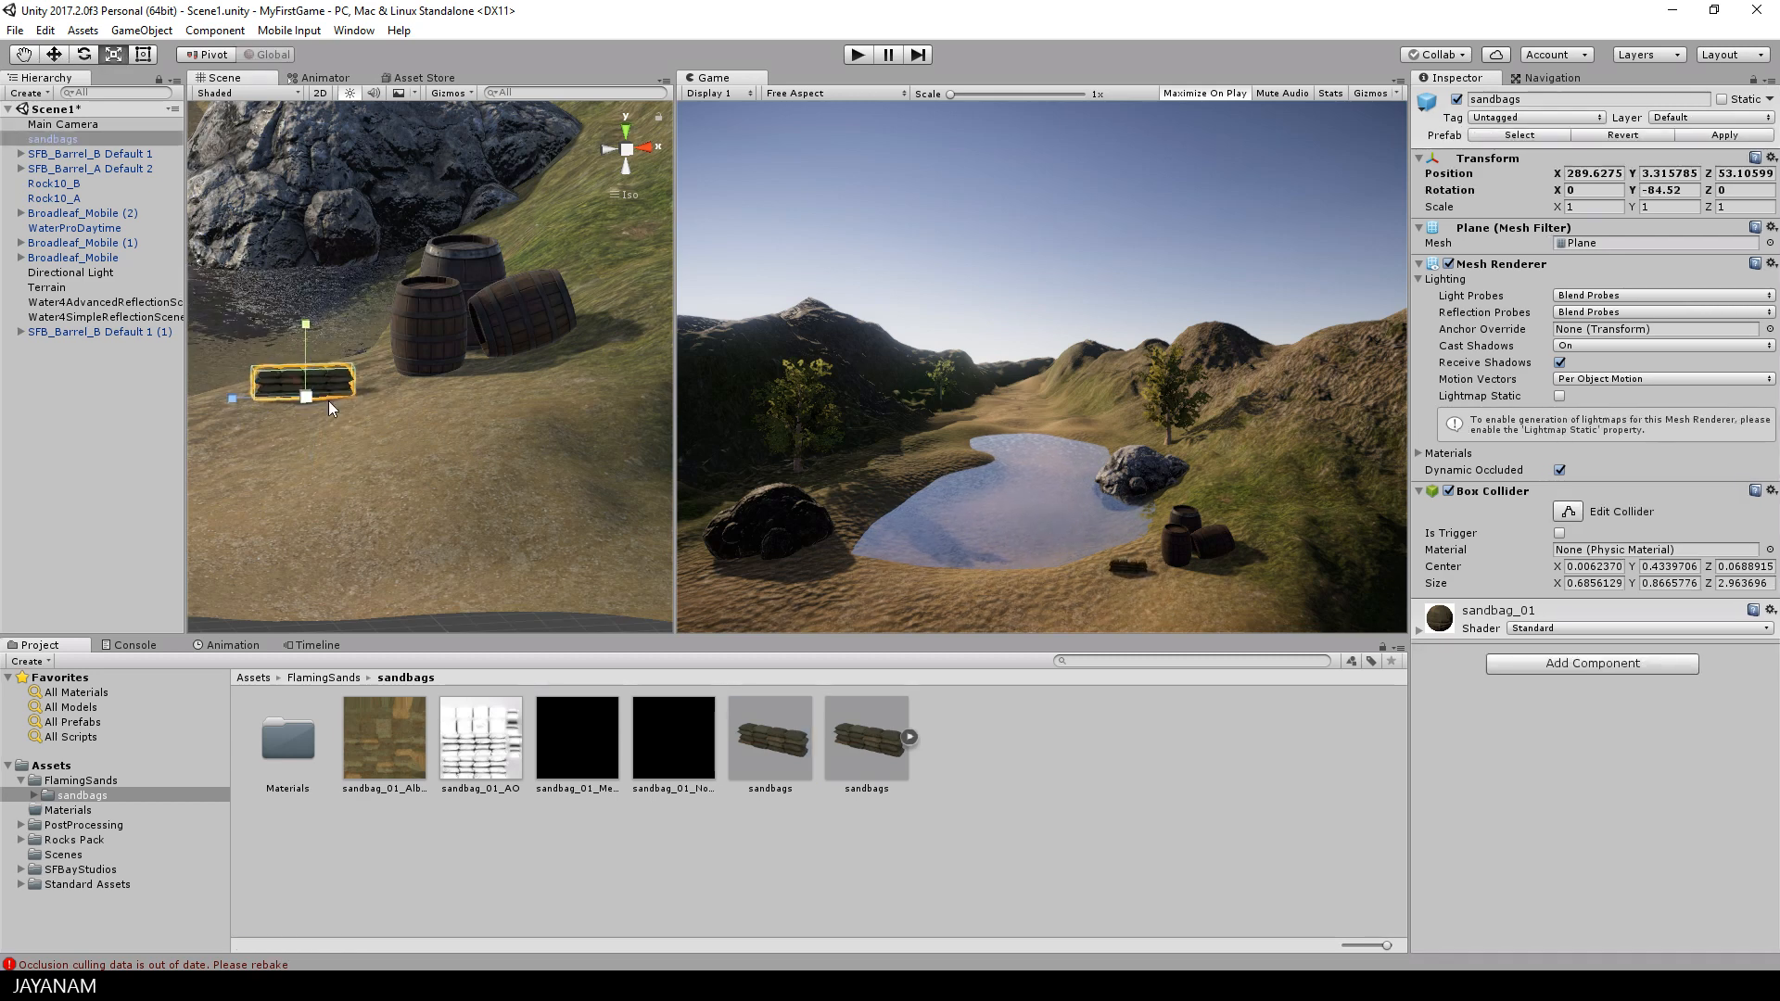
{"action": "left_click_drag", "start_coordinate": [328, 401], "coordinate": [393, 403]}
{"action": "scroll", "coordinate": [339, 449], "scroll_direction": "down", "scroll_amount": 8}
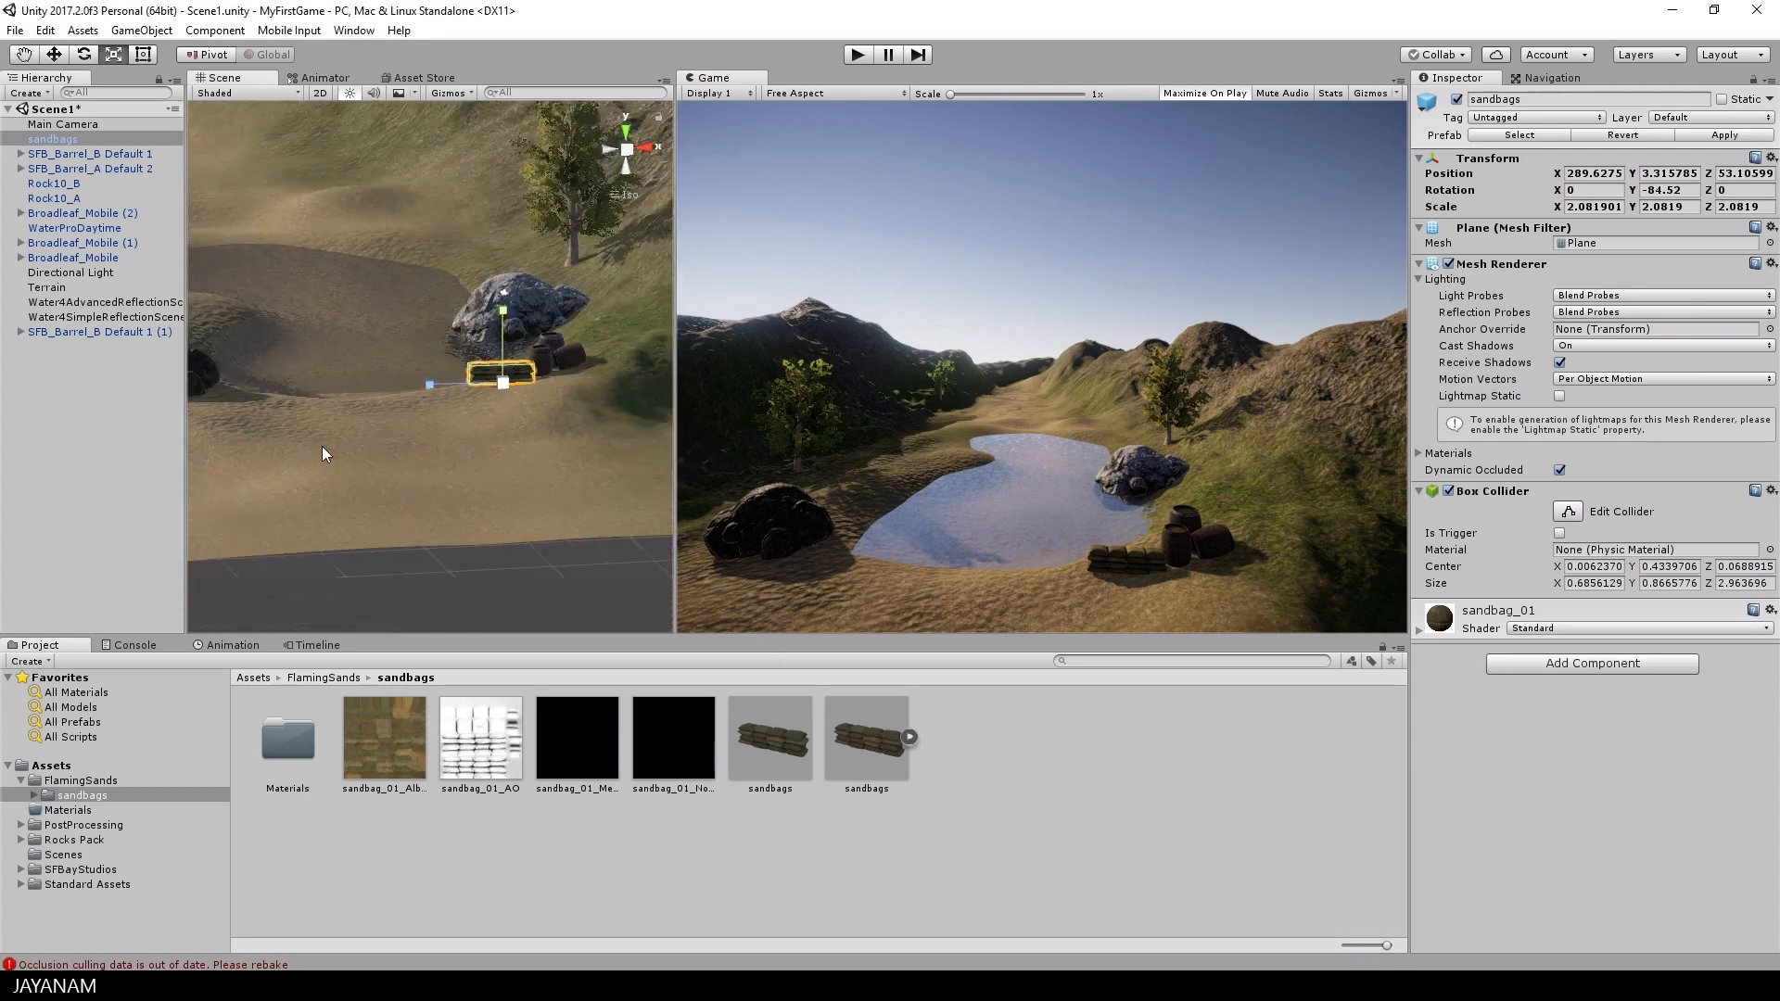
Move Rock10_A farther back along the pond's shore to about X 260.95, Y 4.09, Z 69.8.
{"action": "key", "text": "w"}
{"action": "left_click", "coordinate": [321, 449]}
{"action": "left_click_drag", "start_coordinate": [265, 435], "coordinate": [356, 408]}
{"action": "left_click_drag", "start_coordinate": [282, 358], "coordinate": [285, 348]}
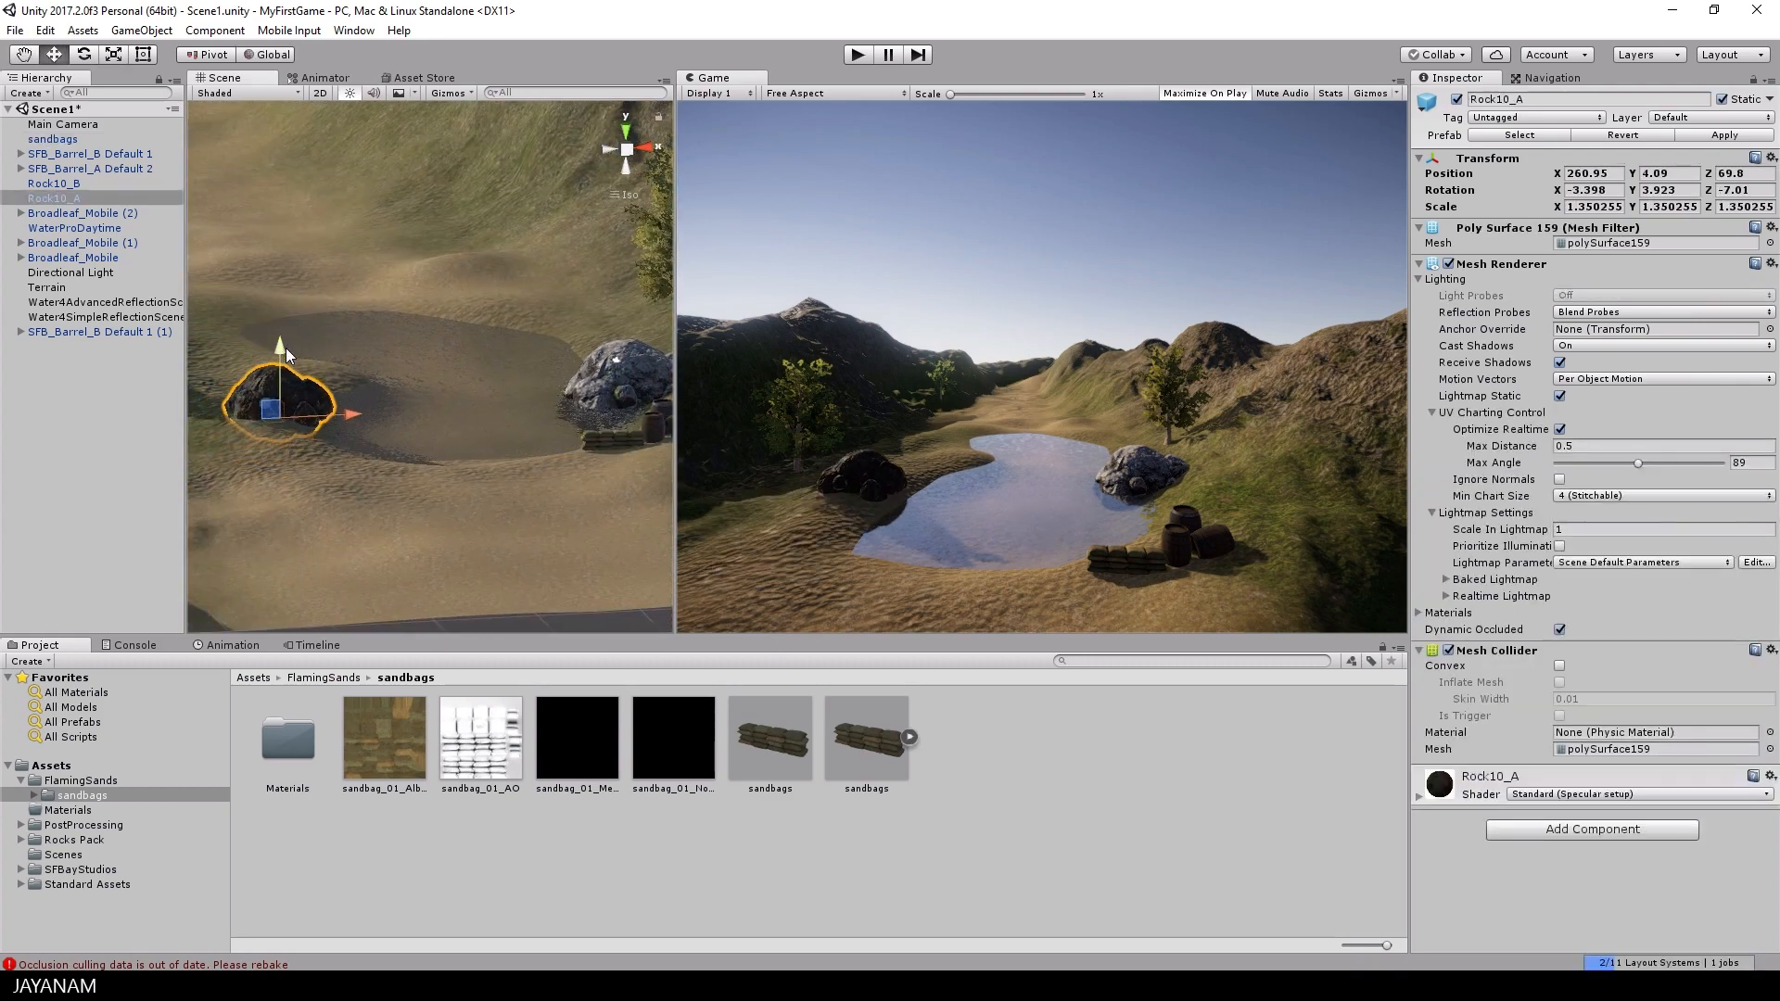
Move the sandbags across the pond to about X 260.62, Y 2.53, in front of the dark rock.
{"action": "scroll", "coordinate": [633, 457], "scroll_direction": "down", "scroll_amount": 3}
{"action": "middle_click_drag", "start_coordinate": [633, 457], "coordinate": [559, 490]}
{"action": "left_click", "coordinate": [518, 465]}
{"action": "right_click_drag", "start_coordinate": [626, 462], "coordinate": [597, 491]}
{"action": "scroll", "coordinate": [491, 503], "scroll_direction": "up", "scroll_amount": 8}
{"action": "middle_click_drag", "start_coordinate": [486, 567], "coordinate": [498, 394]}
{"action": "scroll", "coordinate": [557, 362], "scroll_direction": "down", "scroll_amount": 5}
{"action": "left_click_drag", "start_coordinate": [622, 330], "coordinate": [231, 271]}
{"action": "key", "text": "f"}
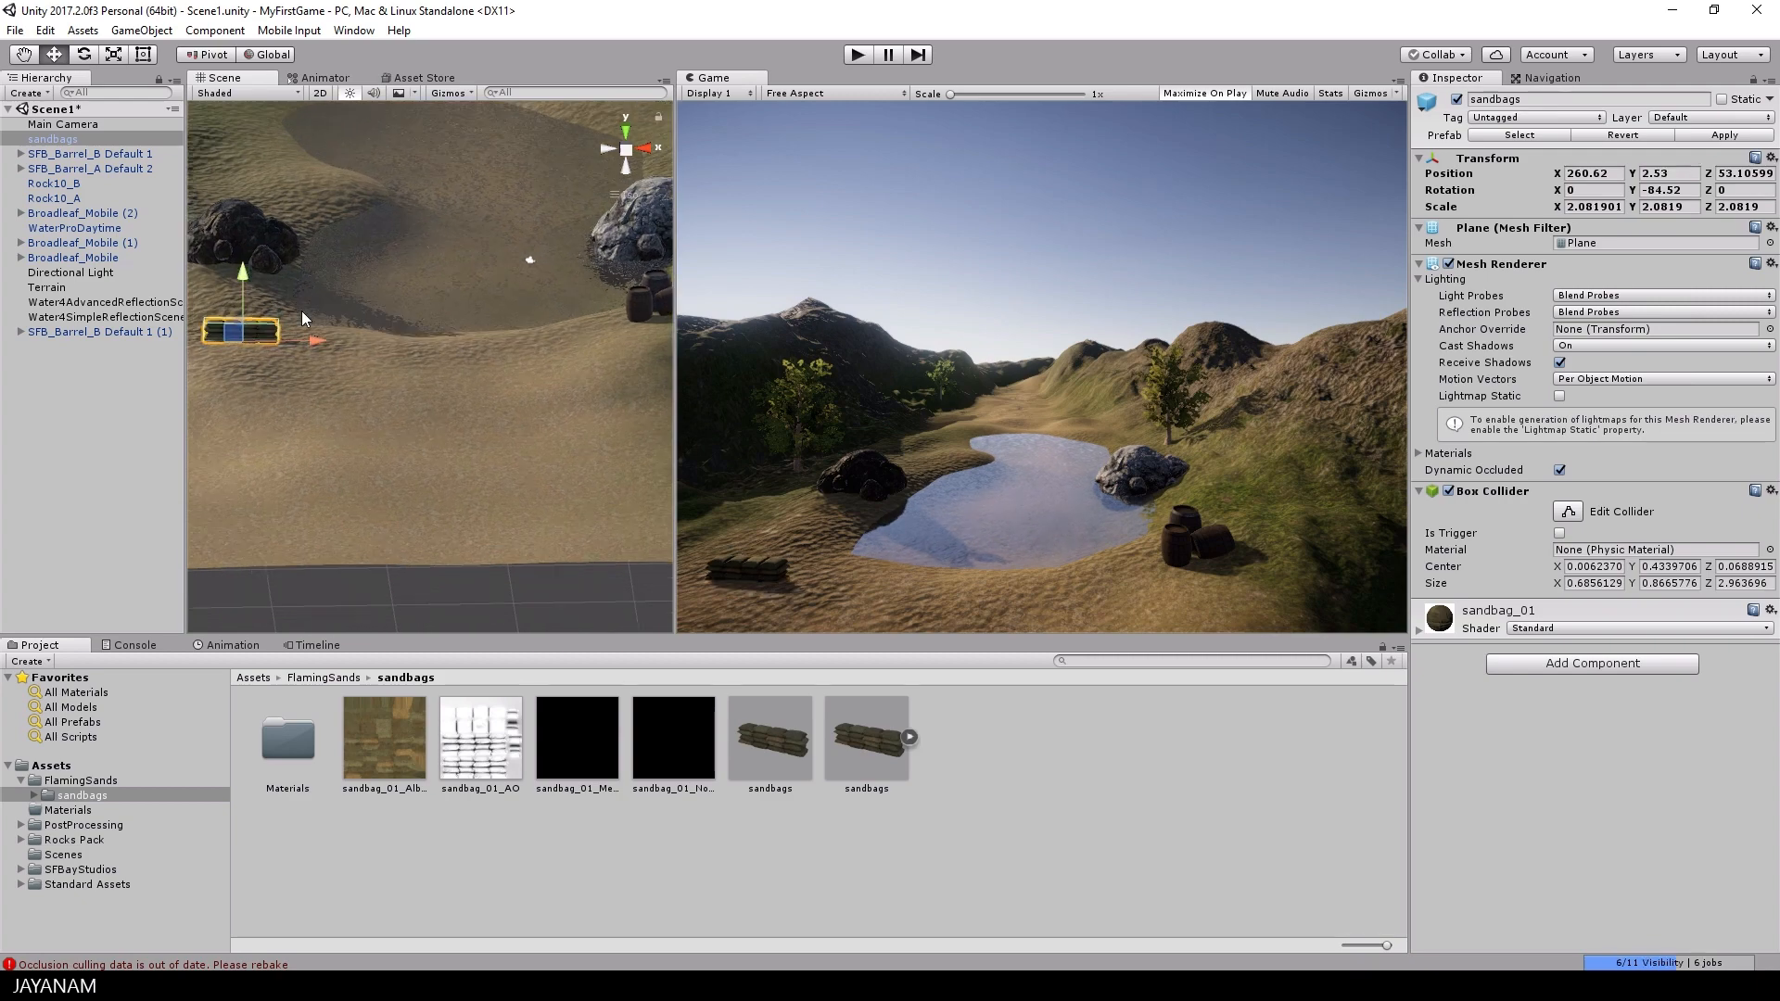
Enlarge the sandbags uniformly to a scale of about 2.52.
{"action": "left_click_drag", "start_coordinate": [433, 445], "coordinate": [345, 447], "text": "alt"}
{"action": "key", "text": "e"}
{"action": "key", "text": "r"}
{"action": "mouse_move", "coordinate": [436, 393]}
{"action": "left_mouse_down"}
{"action": "mouse_move", "coordinate": [476, 410]}
{"action": "mouse_move", "coordinate": [430, 391]}
{"action": "mouse_move", "coordinate": [417, 410]}
{"action": "left_mouse_up"}
Duplicate the sandbags and move the copy alongside the original to extend the wall.
{"action": "key", "text": "ctrl+d"}
{"action": "key", "text": "w"}
{"action": "left_click_drag", "start_coordinate": [472, 440], "coordinate": [571, 441]}
{"action": "key", "text": "r"}
{"action": "key", "text": "e"}
{"action": "key", "text": "w"}
Stack a further sandbag copy on the wall at about X 261.79, Y 4.64, Z 50.26, rotated about -70.3° around Y.
{"action": "key", "text": "ctrl+d"}
{"action": "left_click_drag", "start_coordinate": [508, 372], "coordinate": [542, 334]}
{"action": "left_click_drag", "start_coordinate": [580, 365], "coordinate": [519, 360]}
{"action": "left_click_drag", "start_coordinate": [301, 453], "coordinate": [495, 426], "text": "alt"}
{"action": "key", "text": "e"}
{"action": "left_click_drag", "start_coordinate": [418, 424], "coordinate": [378, 414]}
{"action": "key", "text": "w"}
{"action": "mouse_move", "coordinate": [432, 338]}
{"action": "left_mouse_down"}
{"action": "mouse_move", "coordinate": [424, 393]}
{"action": "mouse_move", "coordinate": [454, 339]}
{"action": "left_mouse_up"}
{"action": "left_click_drag", "start_coordinate": [417, 380], "coordinate": [431, 389]}
Turn the original sandbags to about -111.9° around Y and shift them to about Z 51.37 beneath the stack.
{"action": "left_click_drag", "start_coordinate": [297, 440], "coordinate": [556, 463], "text": "alt"}
{"action": "left_click", "coordinate": [373, 487]}
{"action": "left_click_drag", "start_coordinate": [309, 506], "coordinate": [422, 510]}
{"action": "left_click_drag", "start_coordinate": [422, 509], "coordinate": [504, 598], "text": "alt"}
{"action": "key", "text": "e"}
{"action": "key", "text": "w"}
{"action": "left_click_drag", "start_coordinate": [350, 555], "coordinate": [367, 556]}
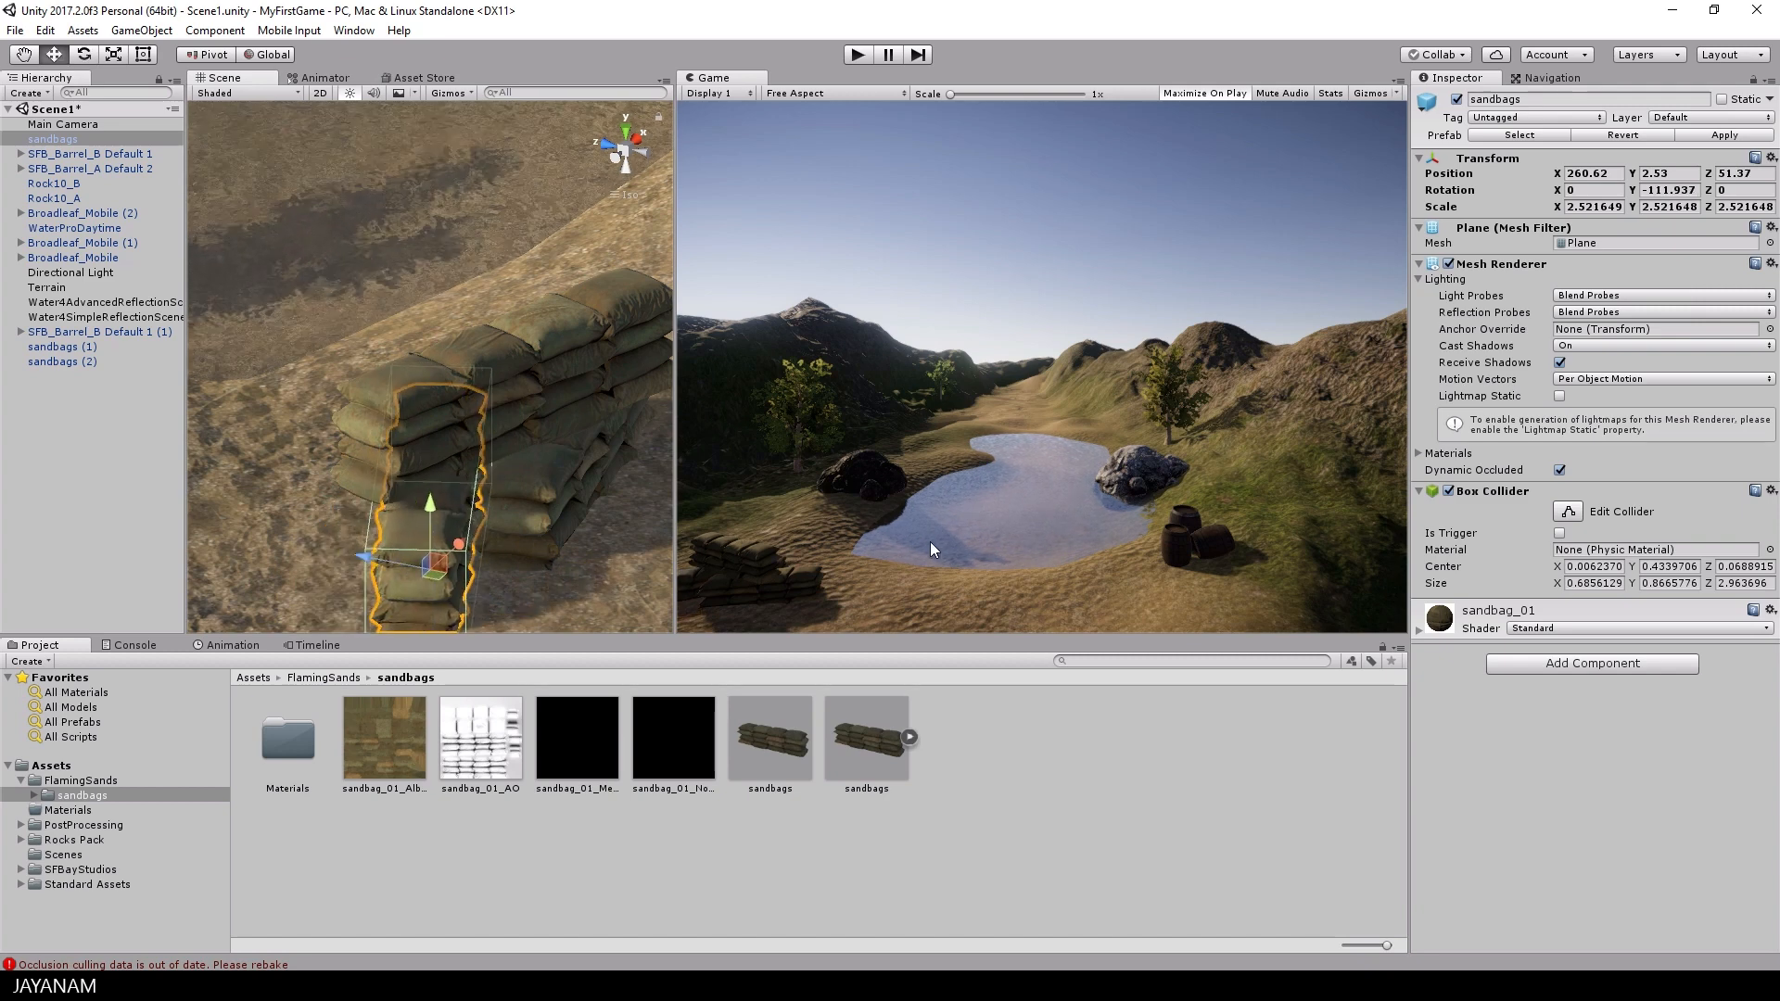
Delete the Effects folder from Standard Assets to clear the compiler errors and run the scene.
{"action": "left_click", "coordinate": [857, 57]}
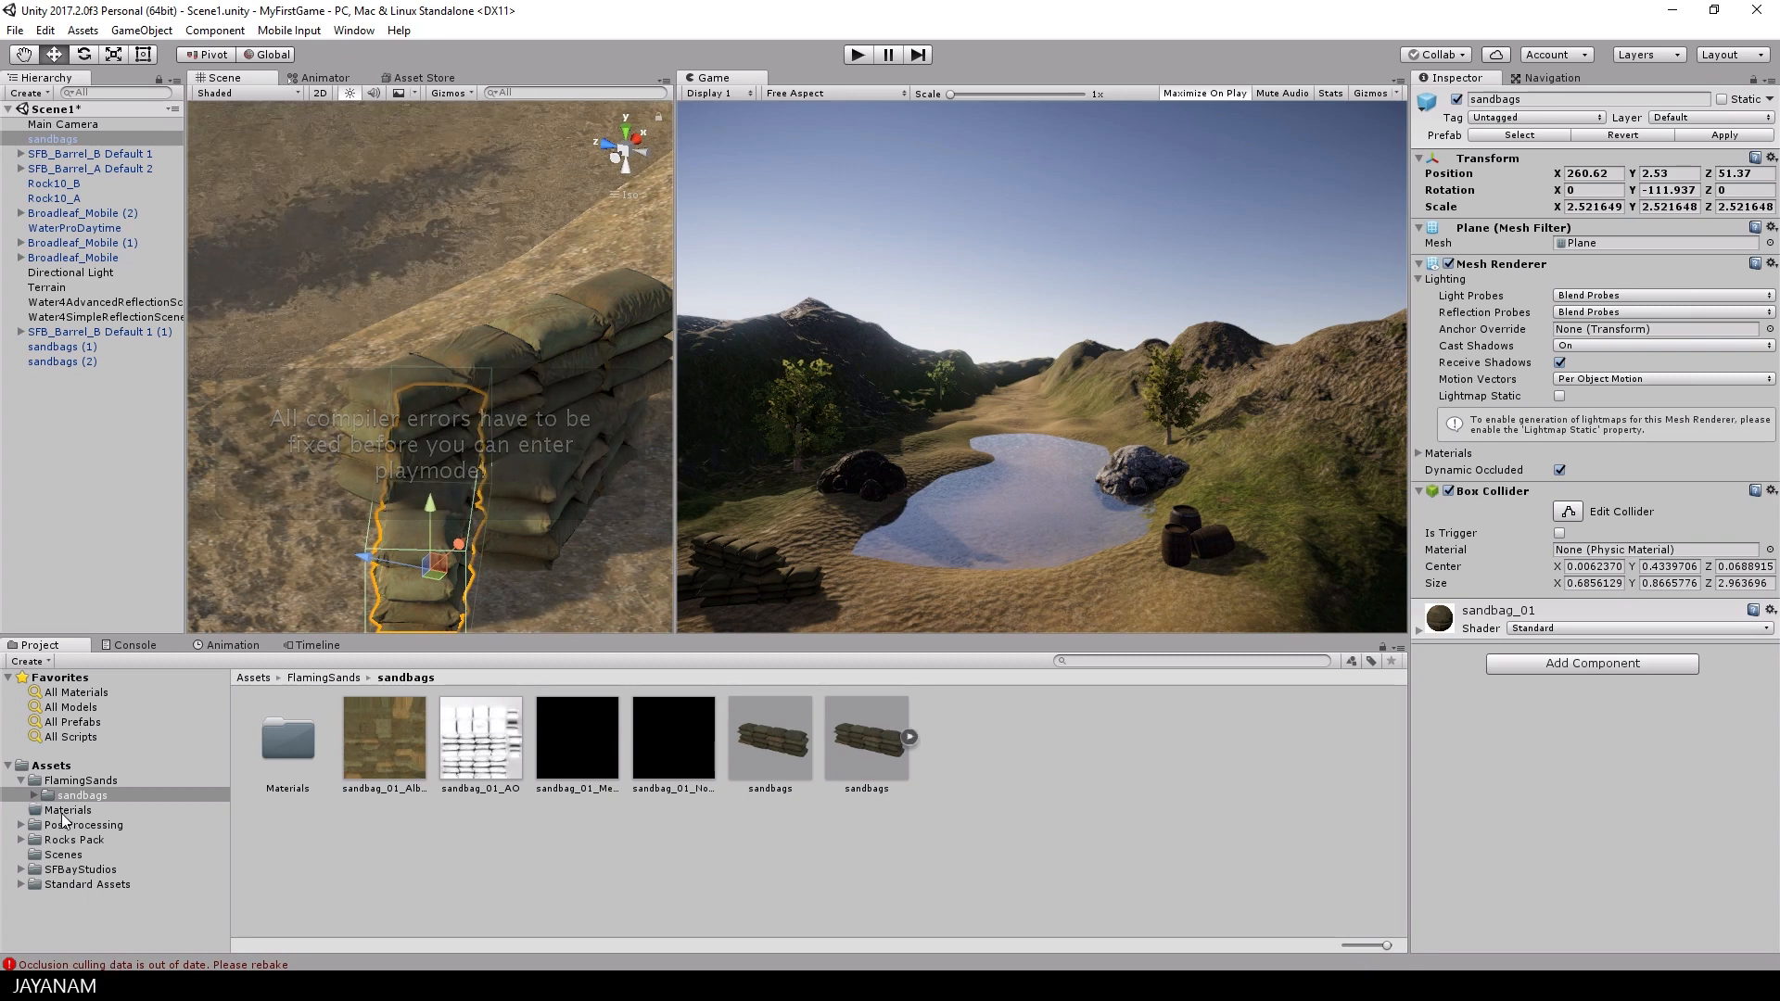
{"action": "left_click", "coordinate": [210, 964]}
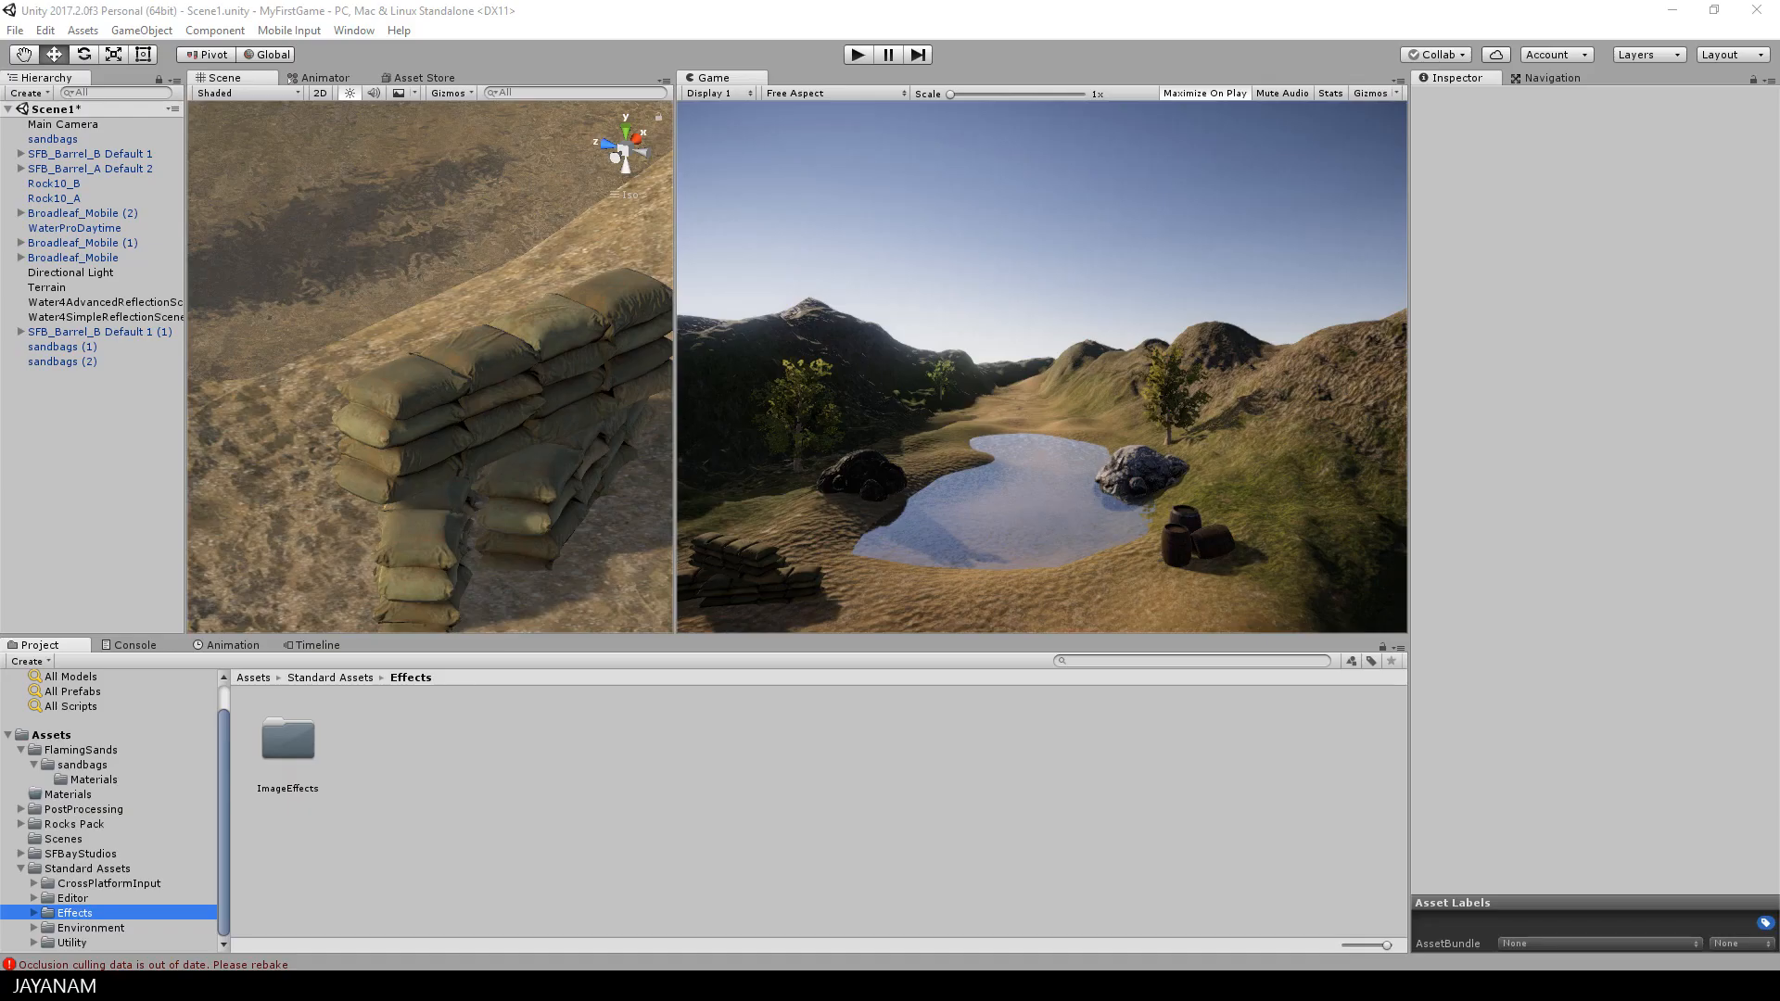
{"action": "left_click", "coordinate": [80, 899]}
{"action": "left_click", "coordinate": [75, 915]}
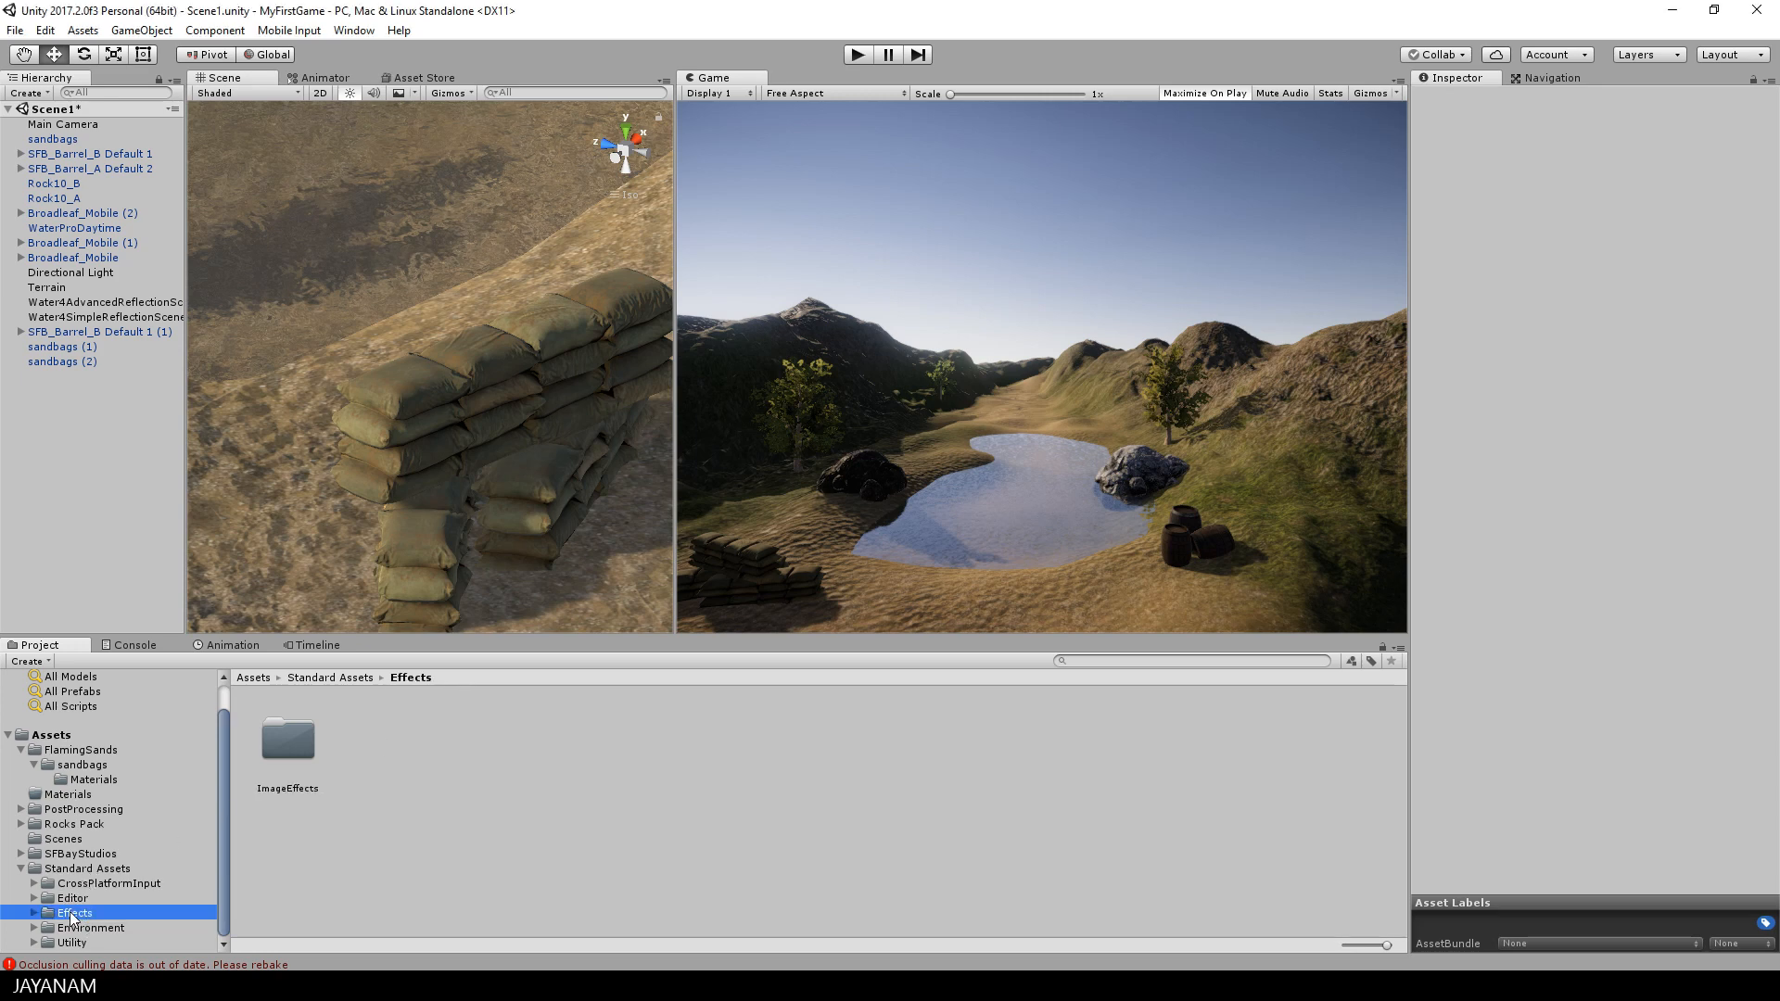
{"action": "key", "text": "Delete"}
{"action": "left_click", "coordinate": [948, 529]}
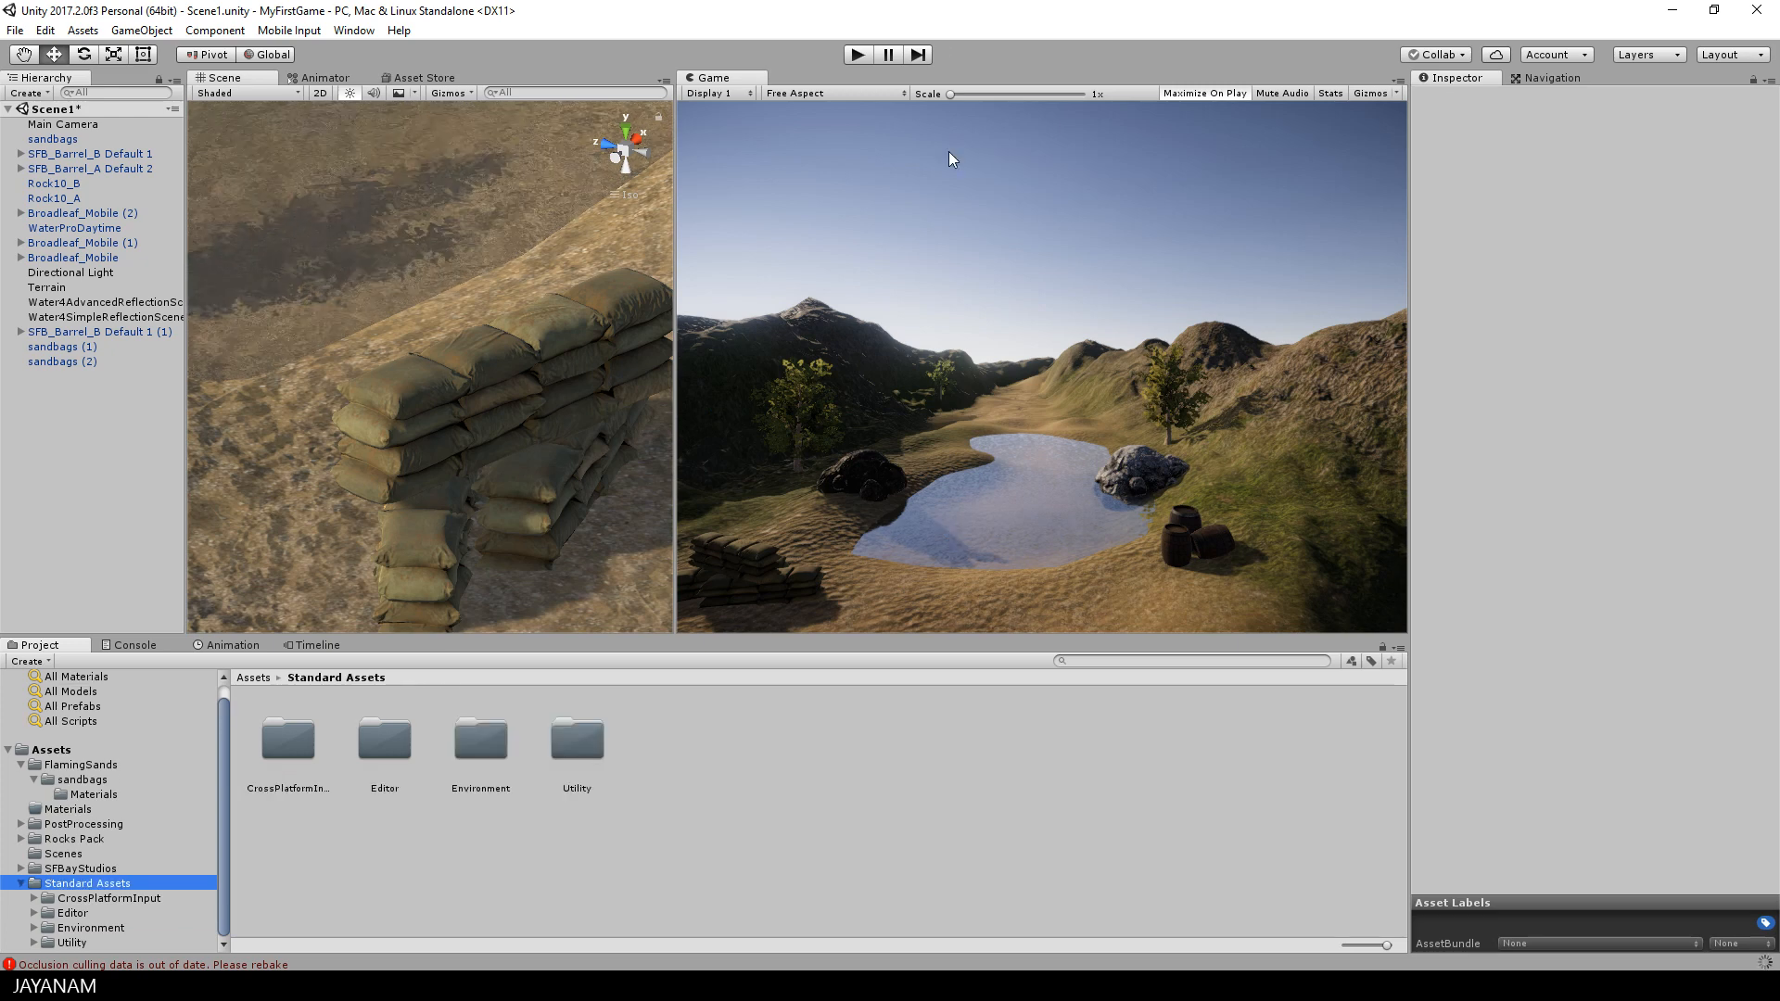
{"action": "key", "text": "ctrl+p"}
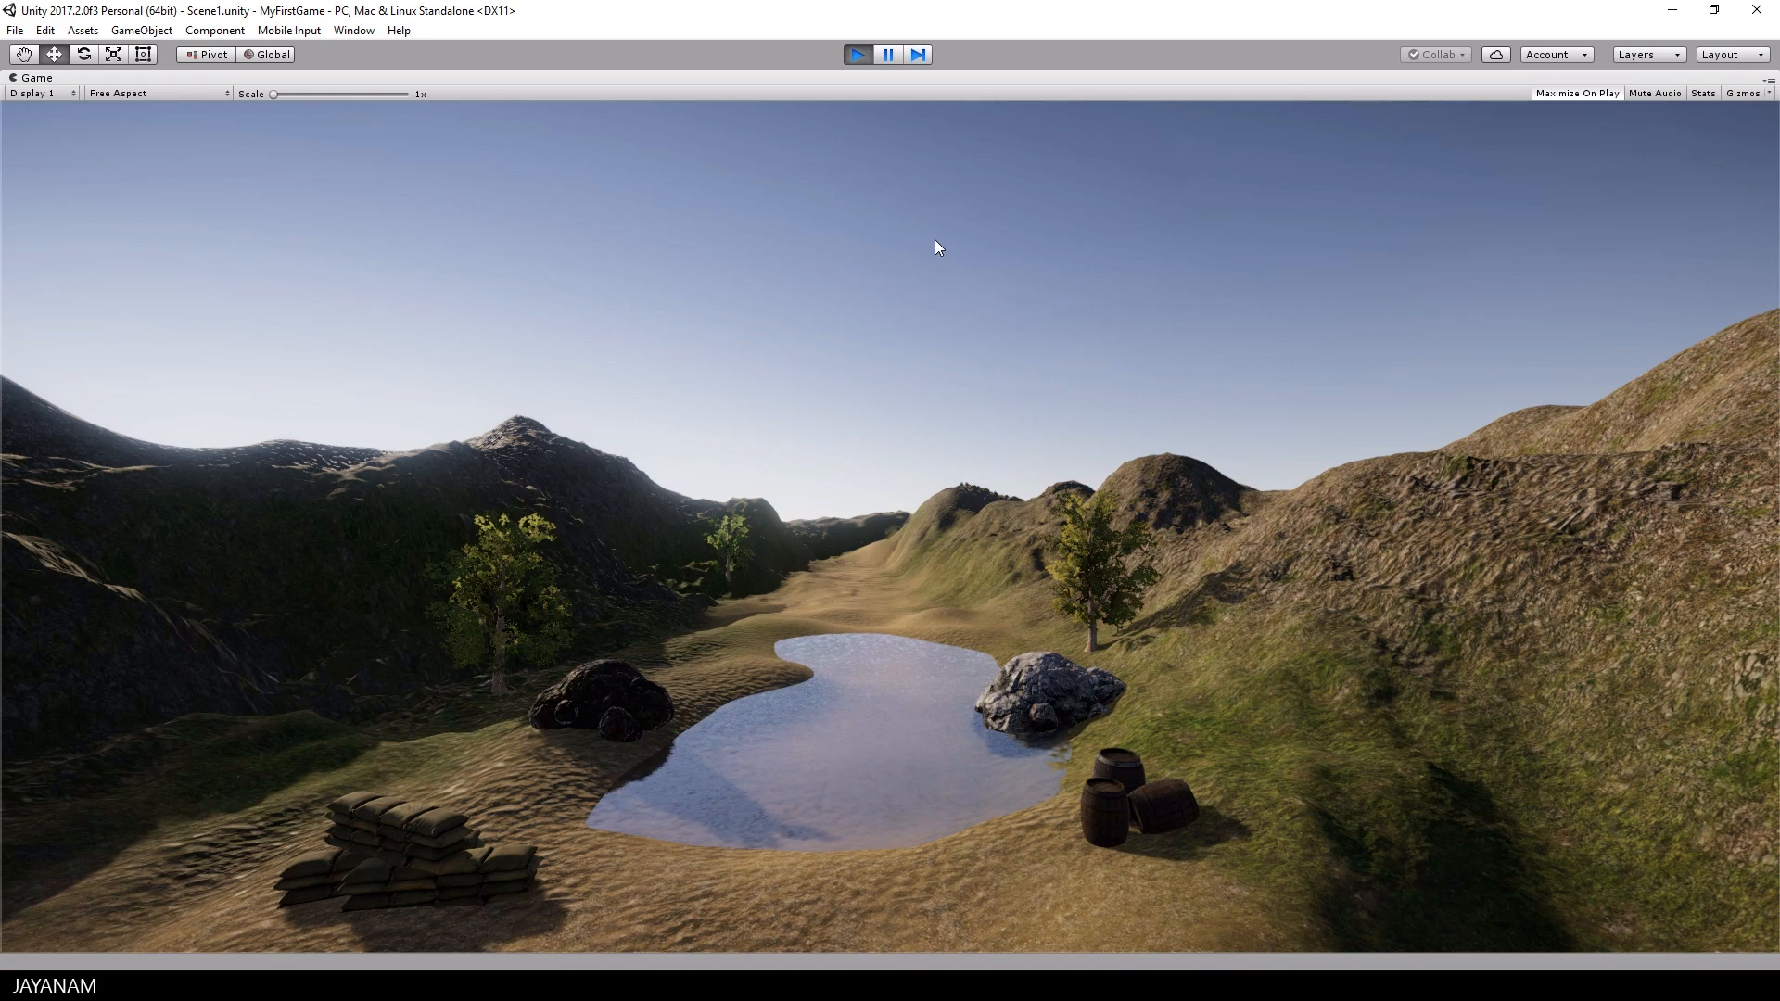
Move the Main Camera to about X 283, Y 10.98, Z 28.99 and run the scene again.
{"action": "left_click", "coordinate": [63, 124]}
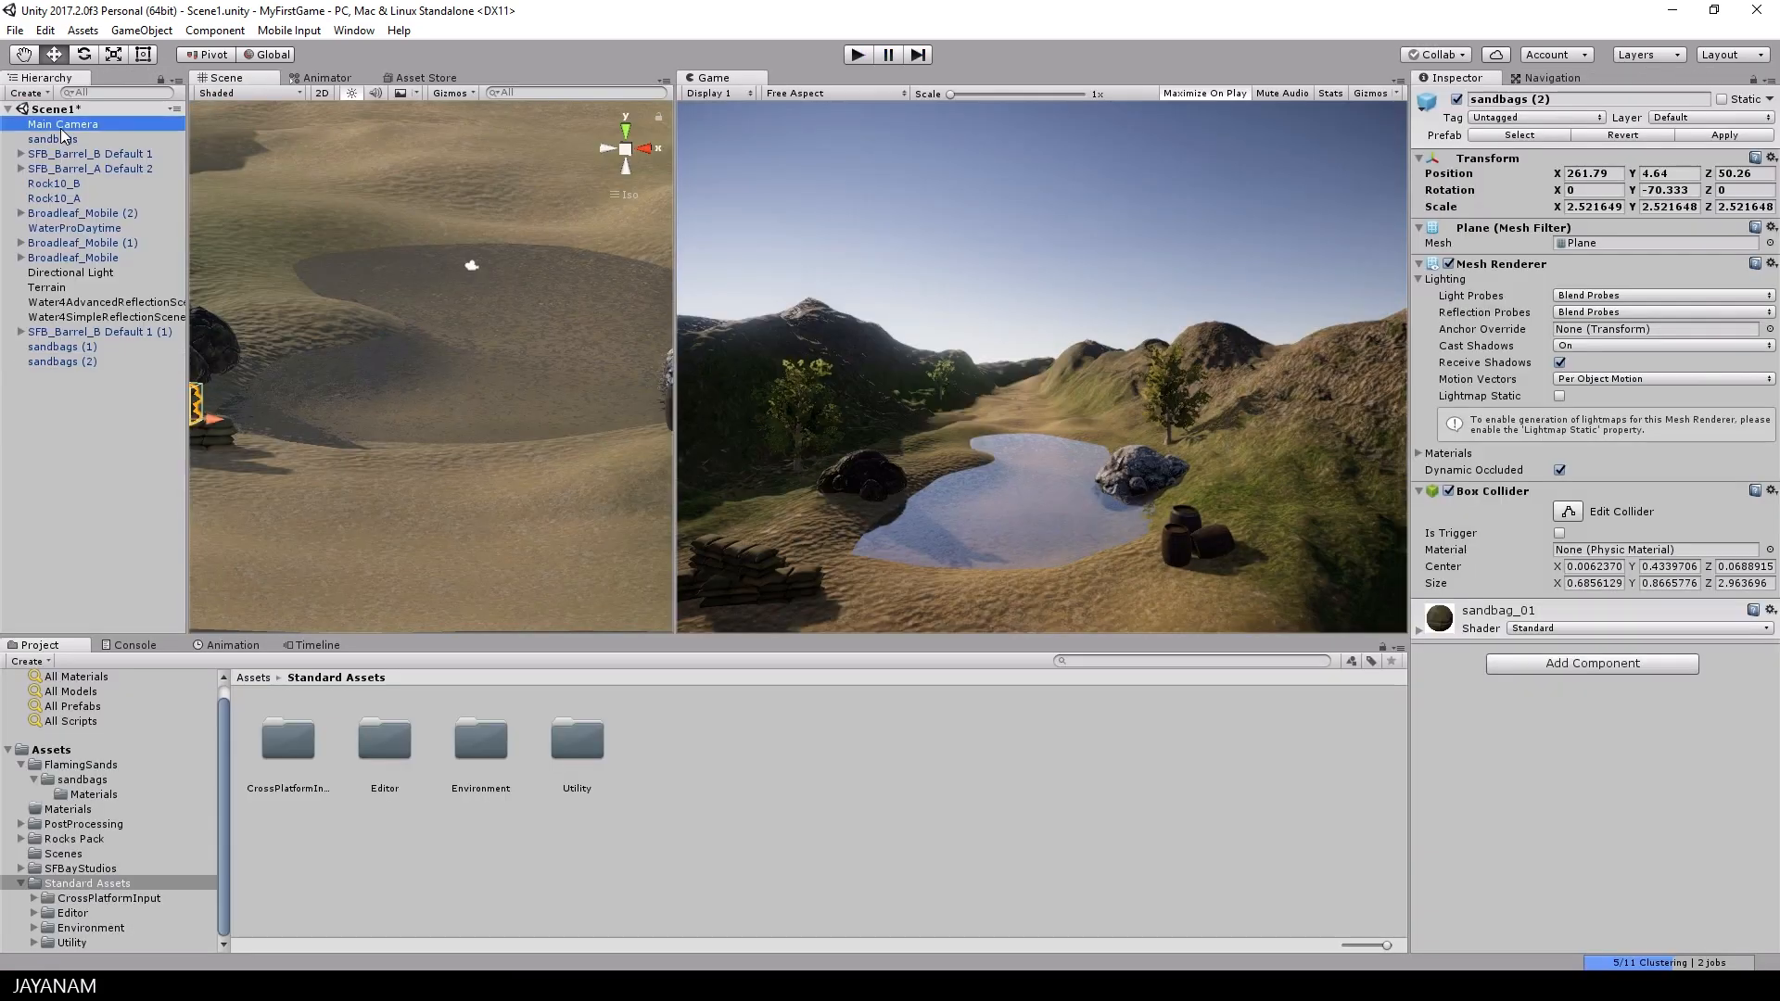
{"action": "left_click_drag", "start_coordinate": [469, 201], "coordinate": [443, 336]}
{"action": "right_click_drag", "start_coordinate": [444, 336], "coordinate": [644, 384]}
{"action": "scroll", "coordinate": [630, 385], "scroll_direction": "down", "scroll_amount": 3}
{"action": "mouse_move", "coordinate": [608, 387]}
{"action": "left_mouse_down"}
{"action": "mouse_move", "coordinate": [557, 380]}
{"action": "mouse_move", "coordinate": [609, 389]}
{"action": "left_mouse_up"}
{"action": "left_click", "coordinate": [850, 55]}
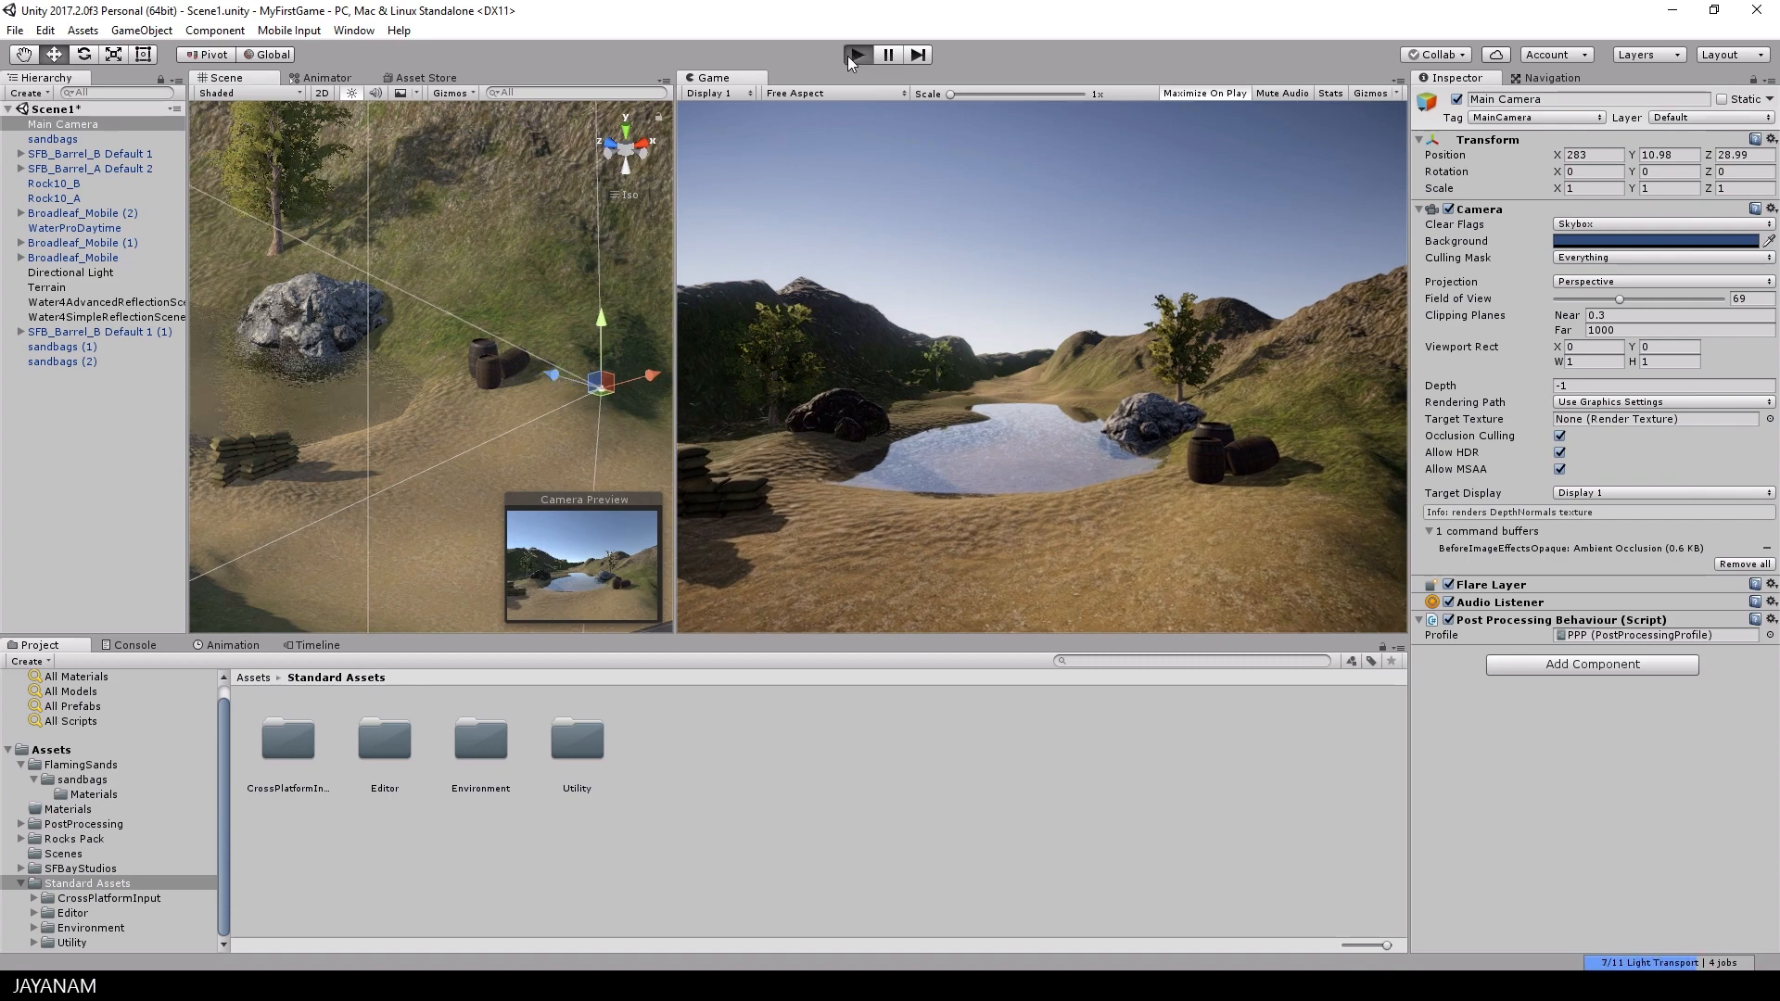